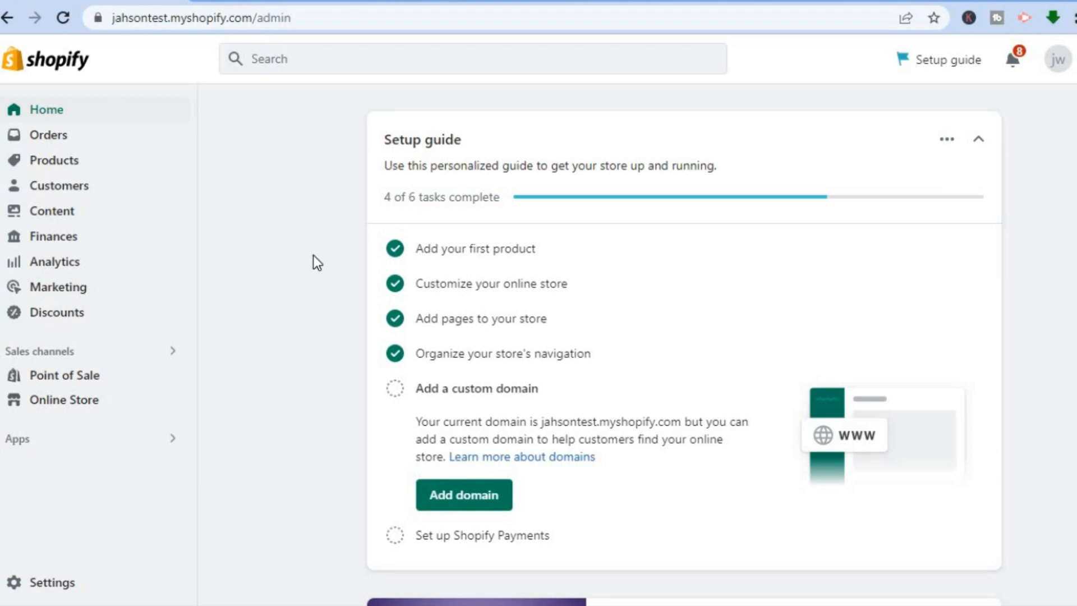
- Switch to the AliExpress hair search results and open the Brazilian Hair Weave Bundles product from Mayfair Factory Store
click(278, 5)
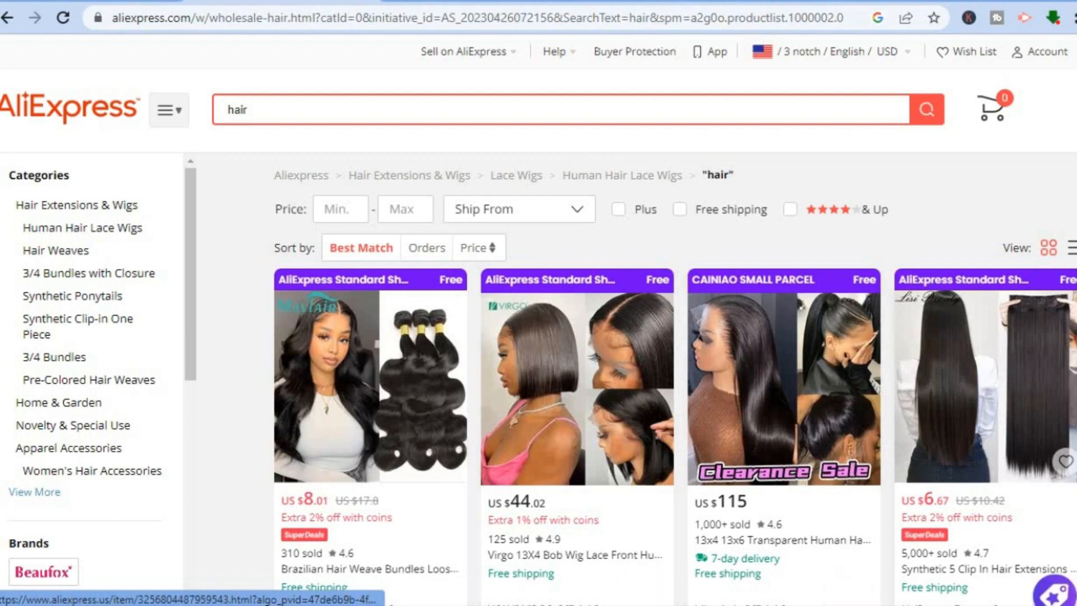
scroll(378, 380, down, 5)
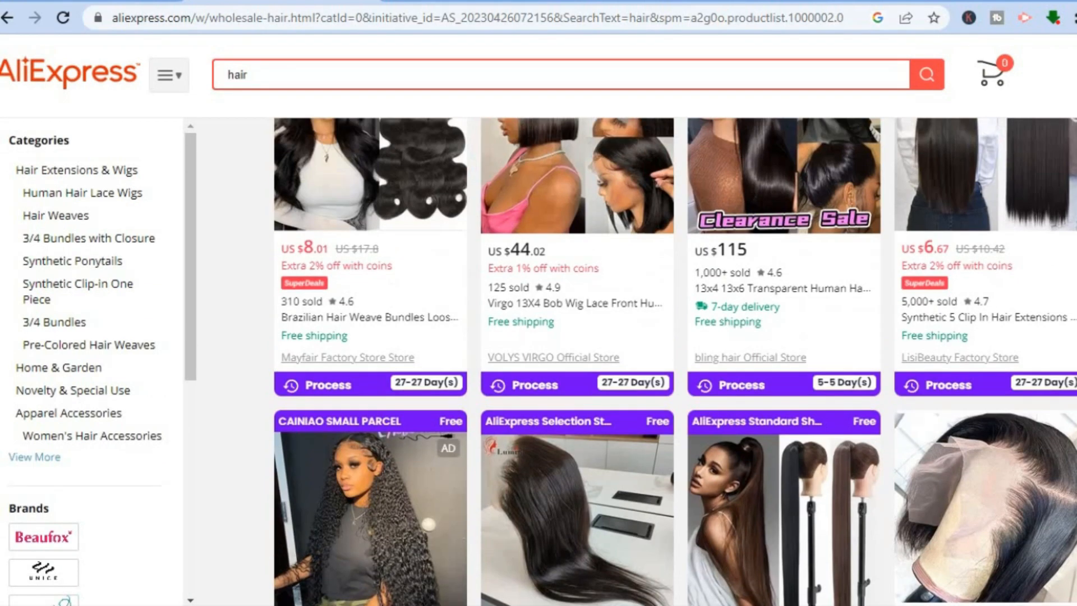
click(367, 223)
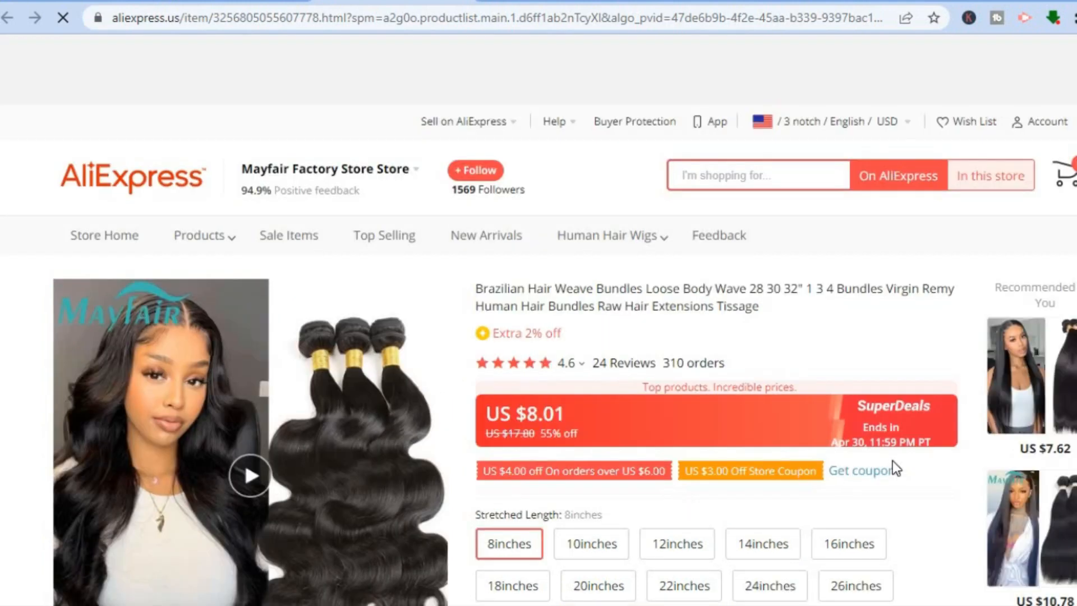
- Examine the hair bundle's length options, material grade and shipping details, and dismiss the notification subscription prompt
scroll(811, 199, down, 7)
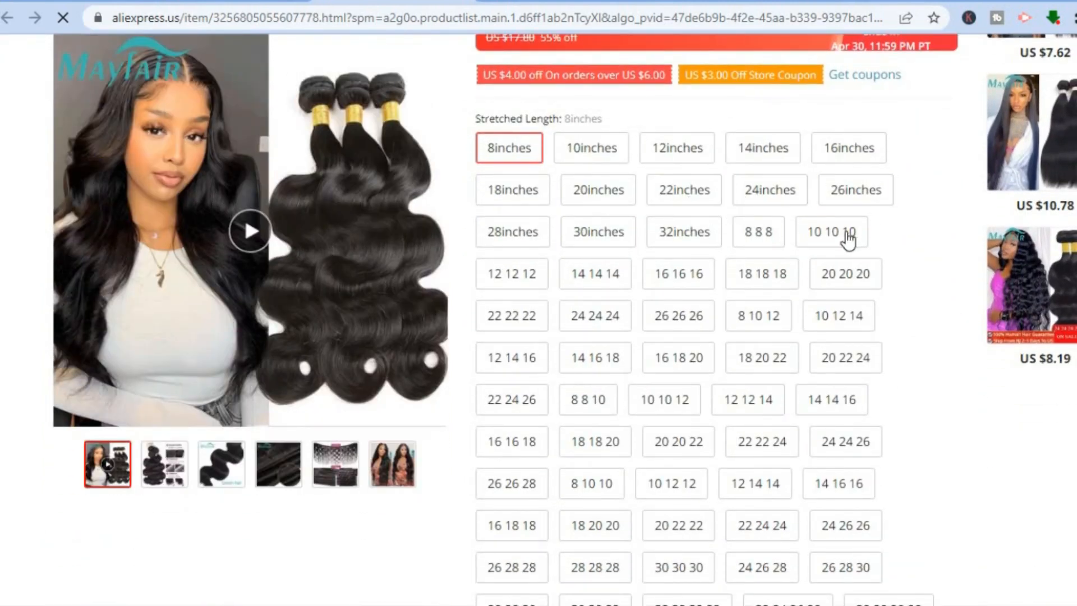
scroll(683, 202, up, 3)
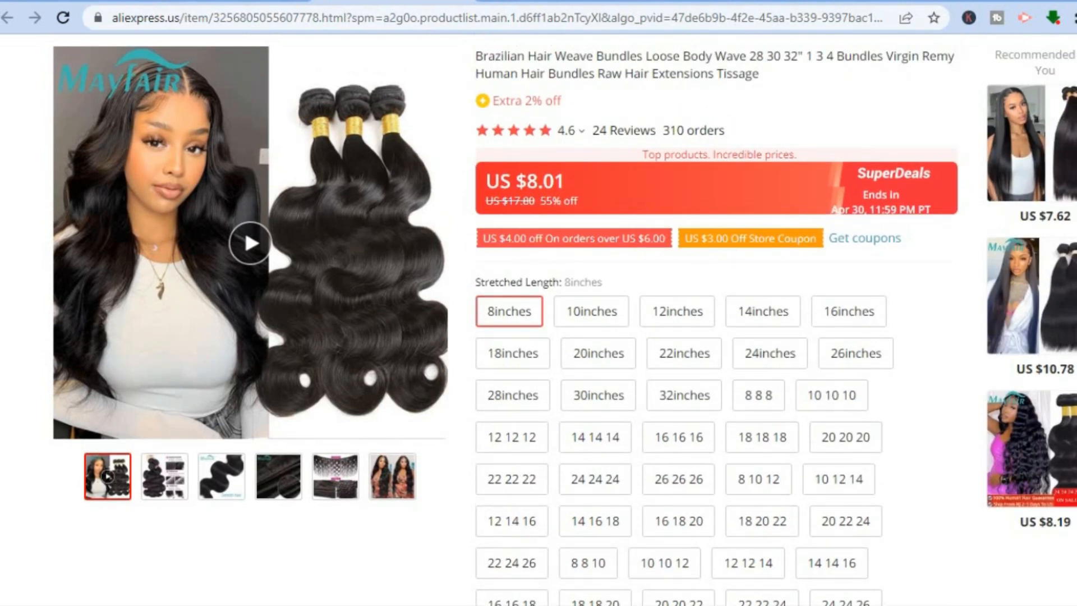
scroll(712, 320, down, 15)
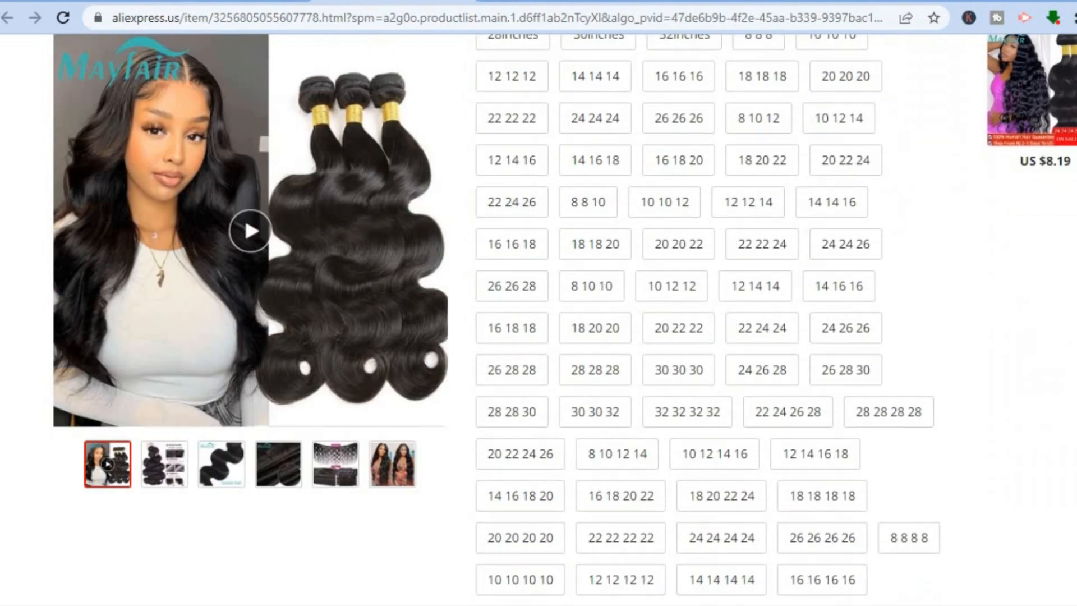
scroll(718, 320, down, 1)
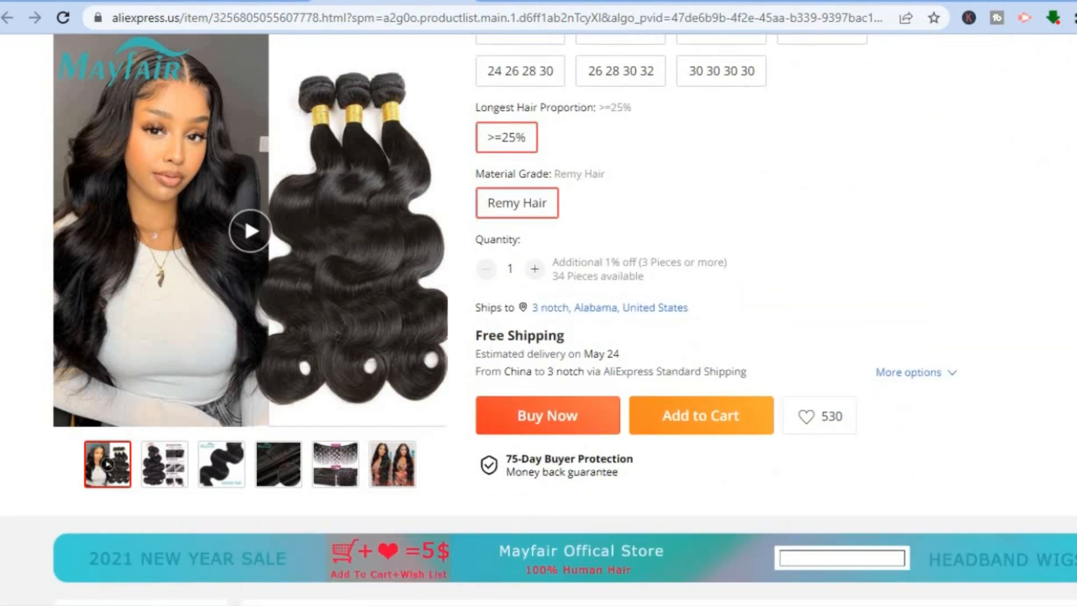
scroll(718, 320, down, 1)
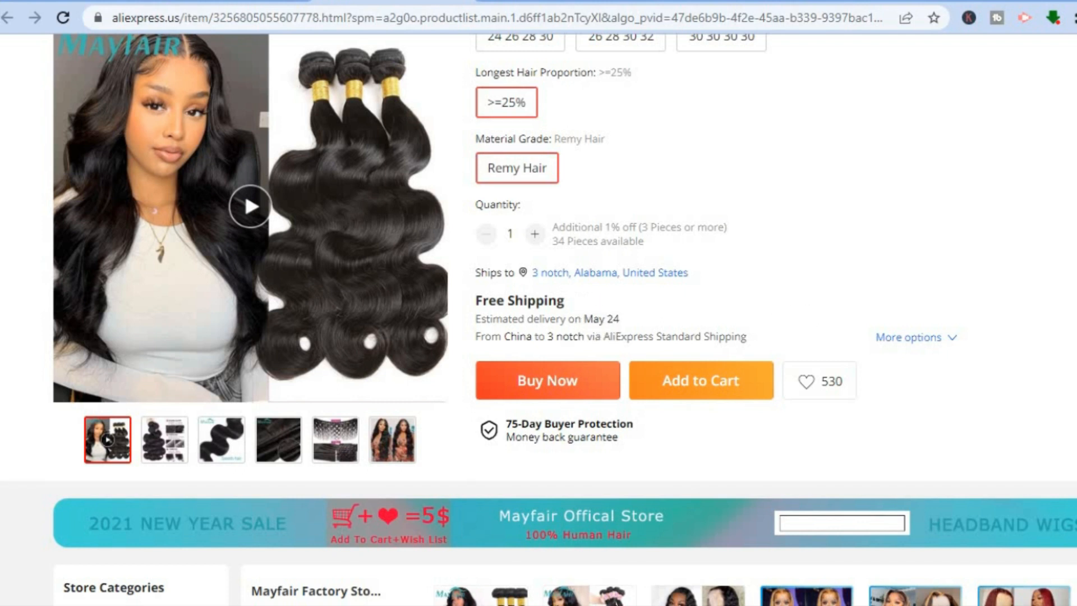
scroll(827, 327, up, 15)
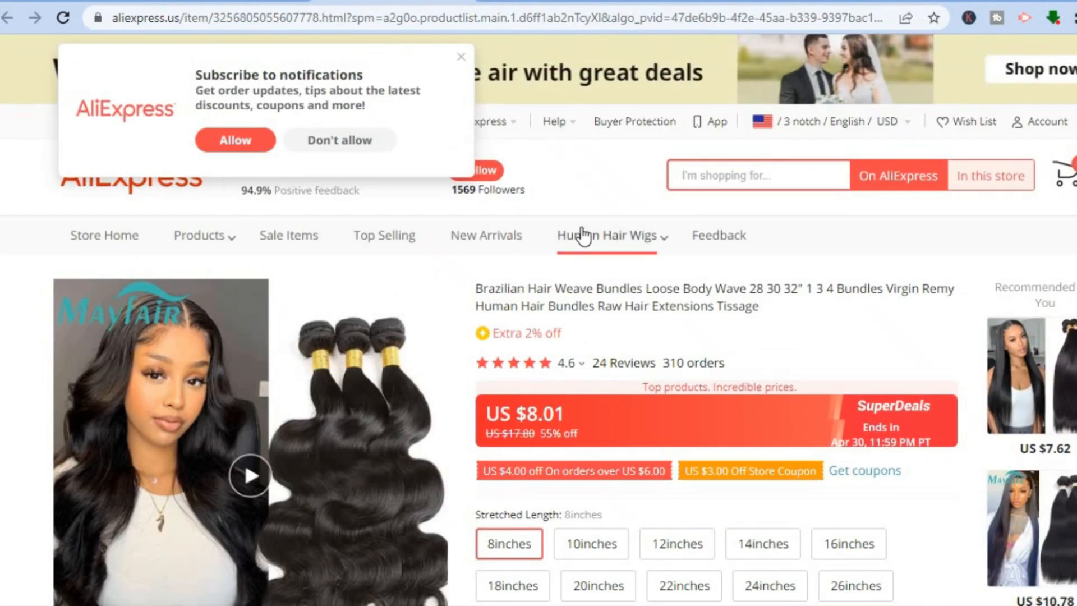
click(461, 57)
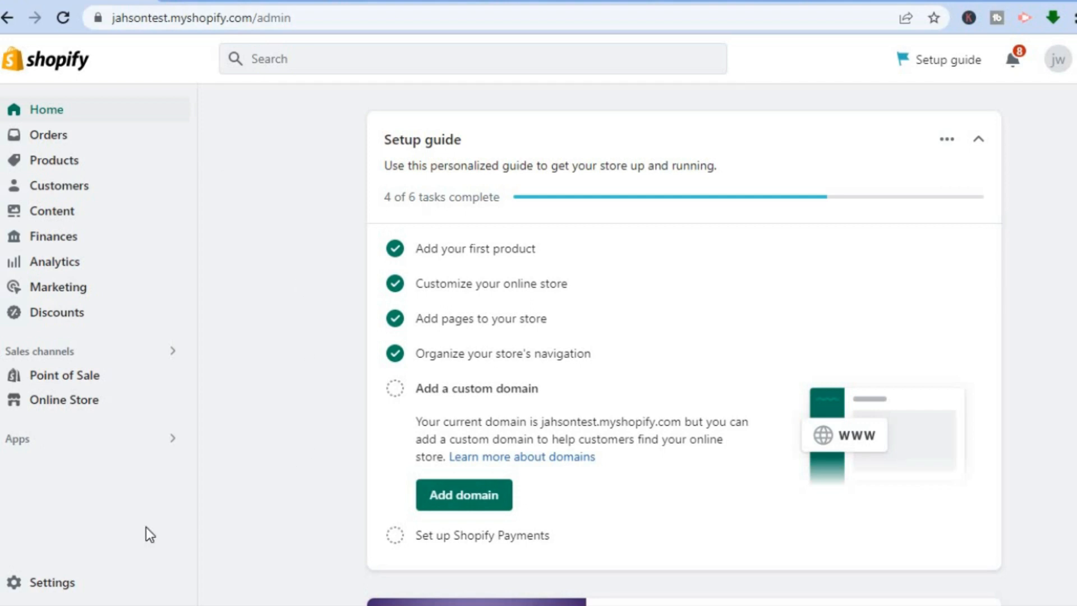
- Go from the Shopify store's apps and sales channels settings to the Shopify App Store, confirming the security settings review
click(73, 587)
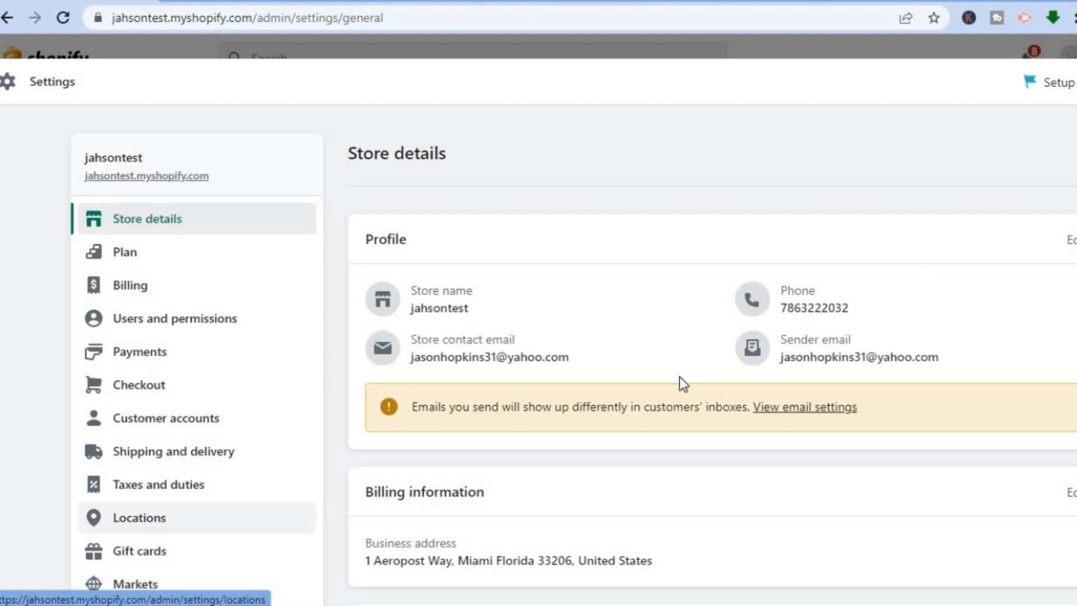
scroll(473, 402, down, 4)
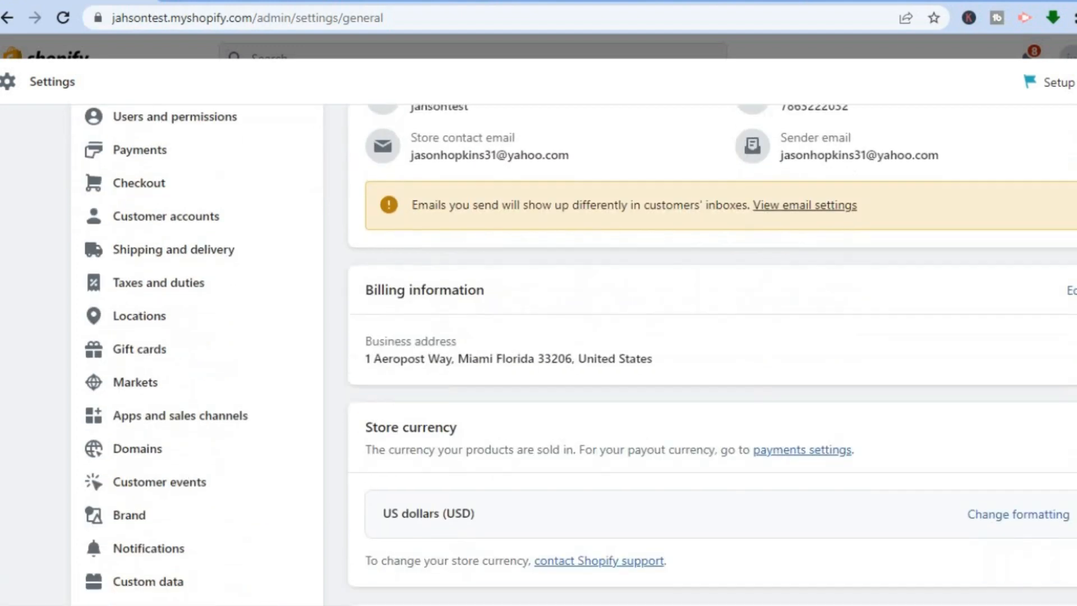
click(229, 403)
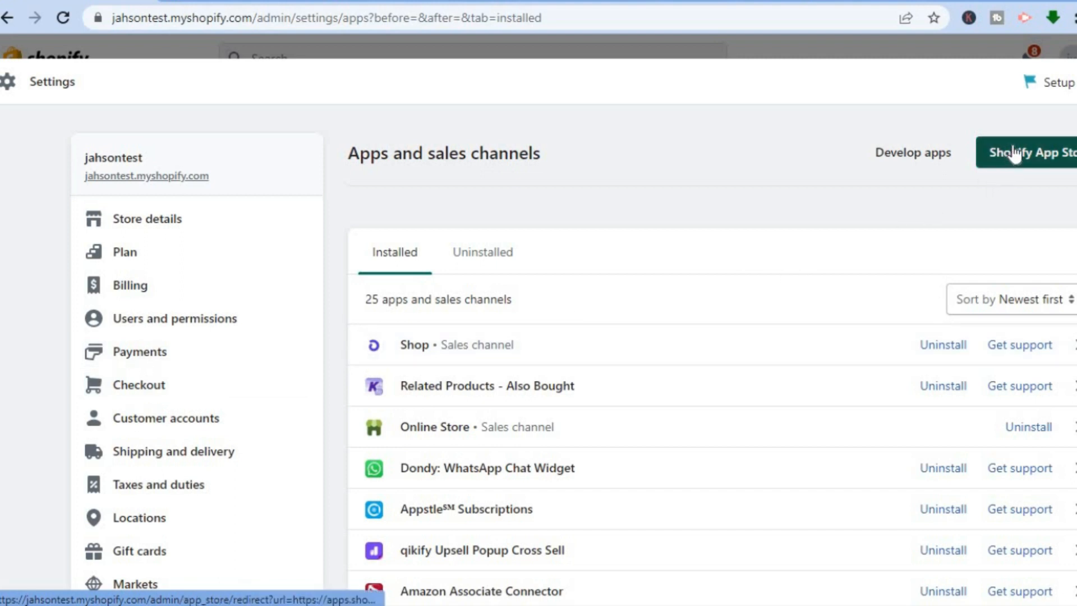
click(1051, 153)
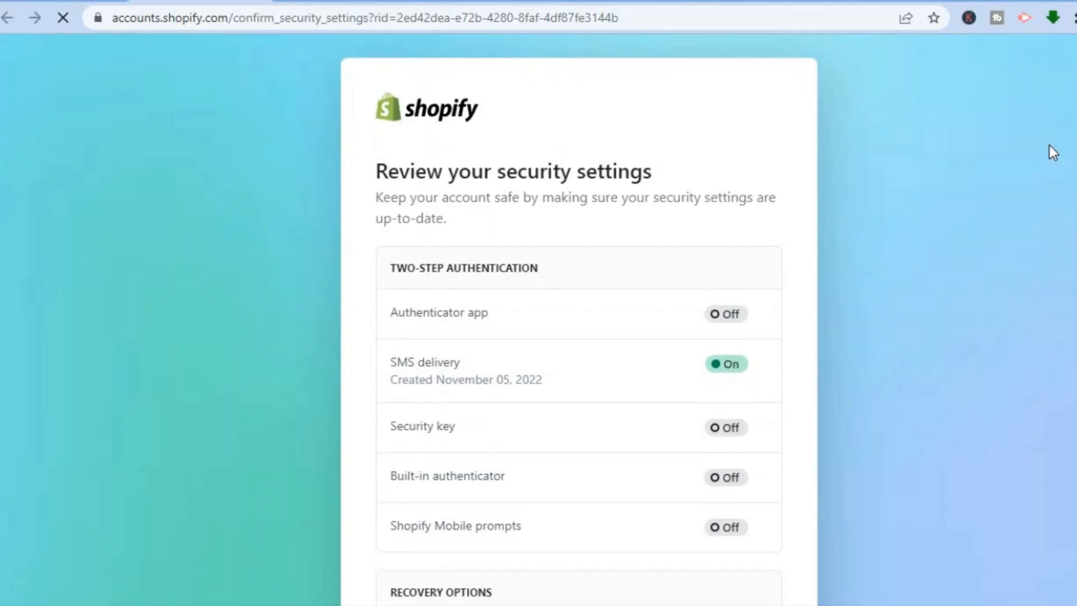
scroll(579, 320, down, 5)
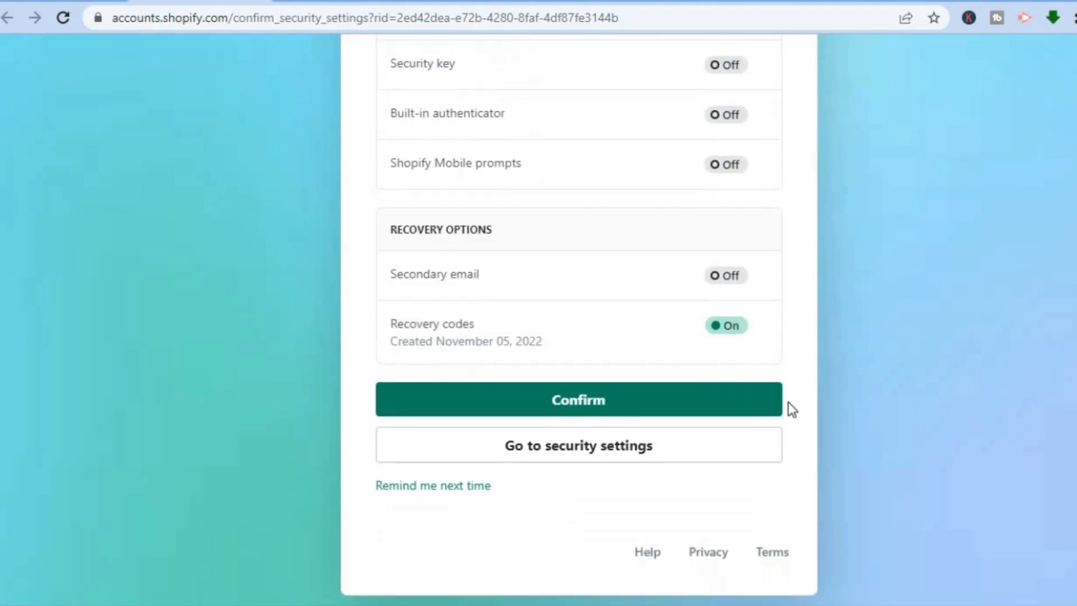
click(705, 412)
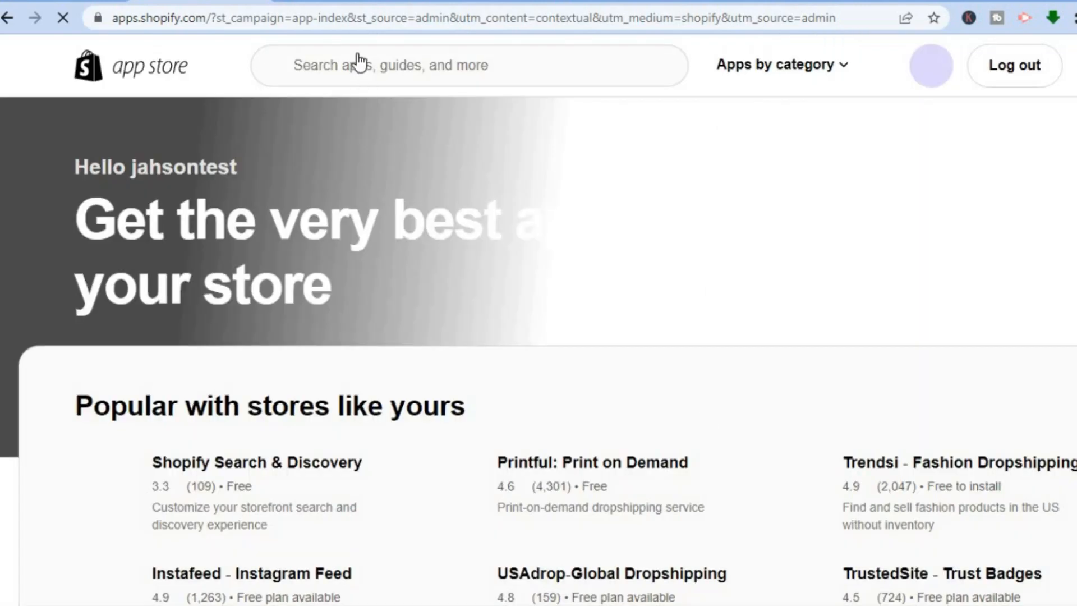
- Search the app store for "dser" and open the DSers-AliExpress Dropshipping listing
click(385, 63)
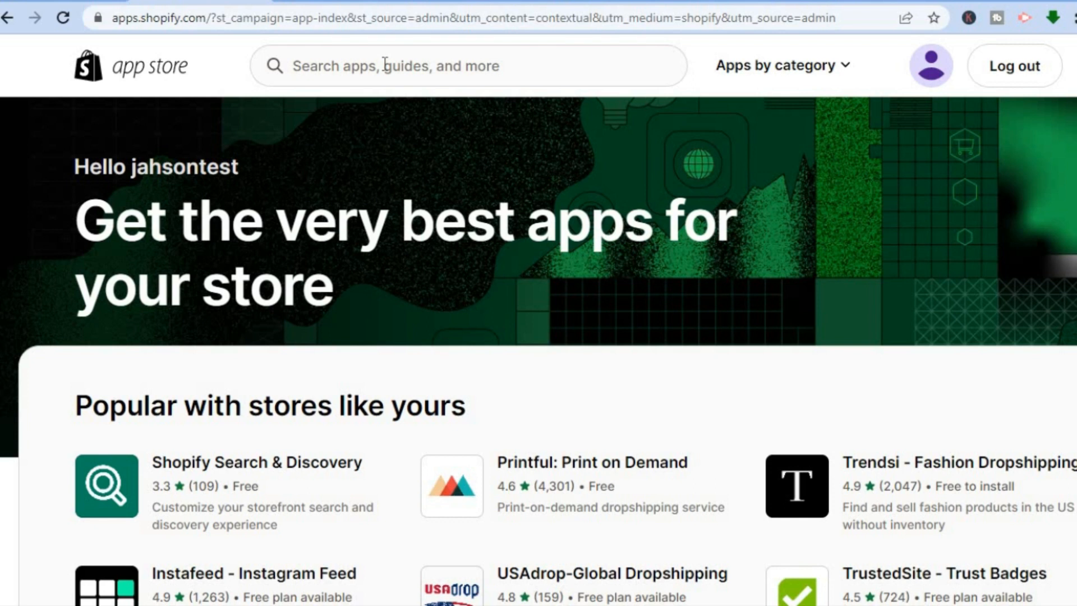
click(385, 63)
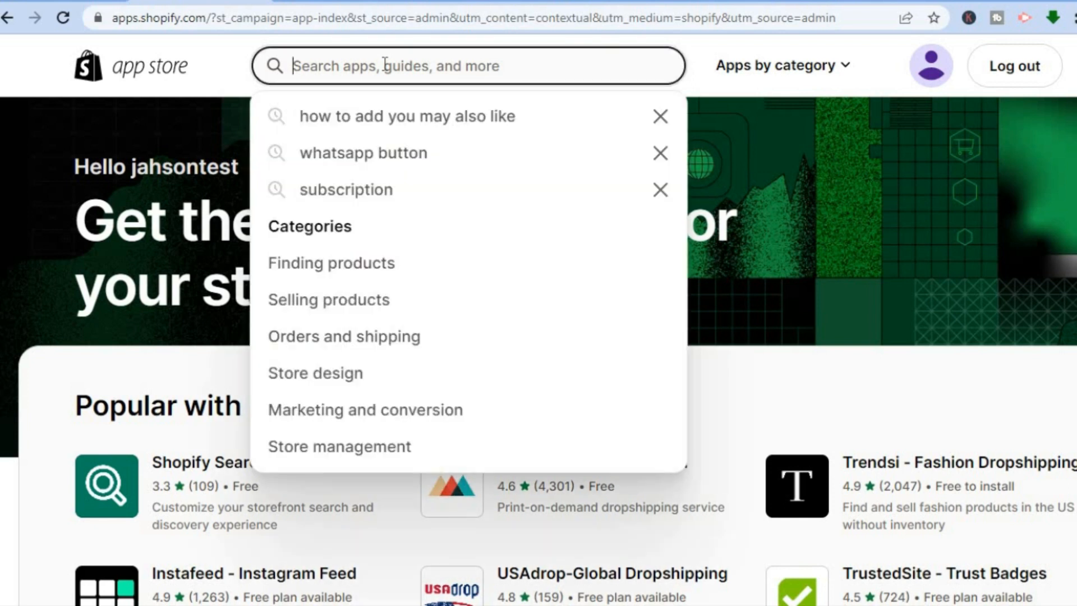
text(dser)
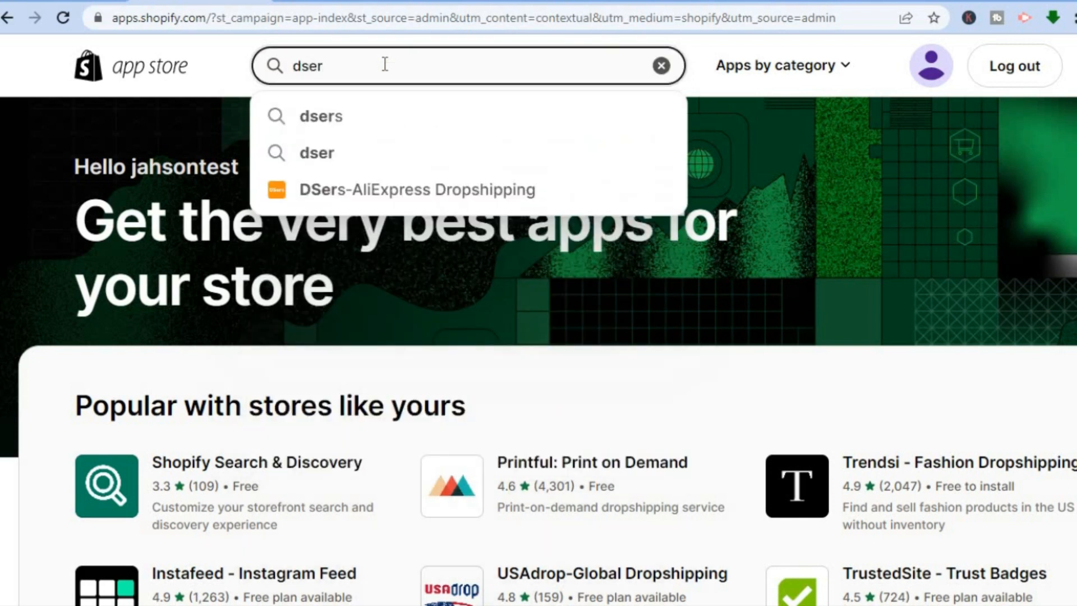
click(372, 193)
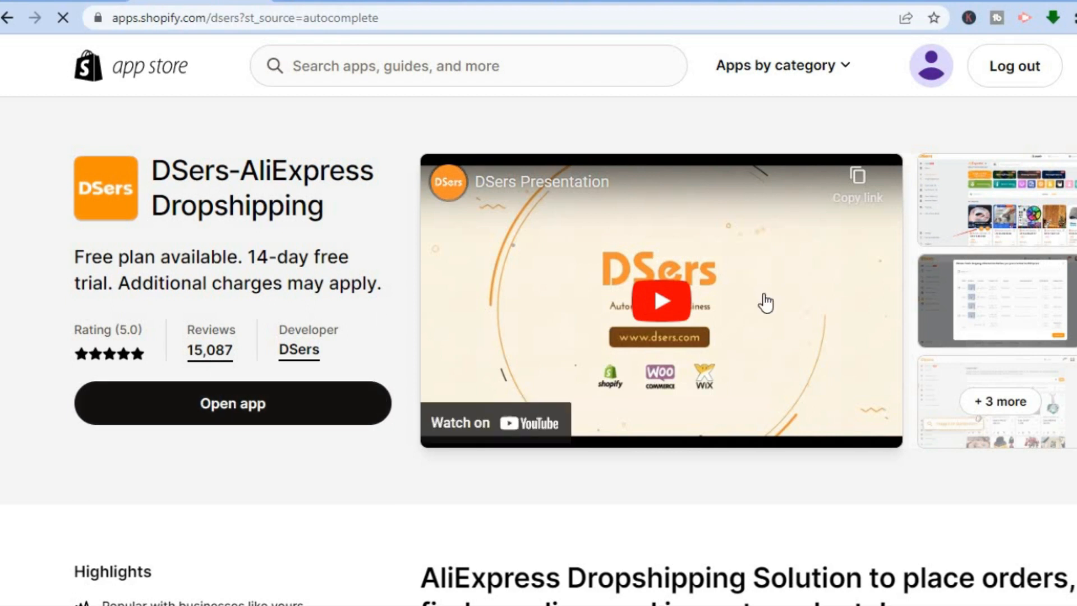
- Launch the DSers app from its listing and open the product import search on its Import List
scroll(766, 303, down, 3)
scroll(539, 348, down, 12)
scroll(512, 261, down, 3)
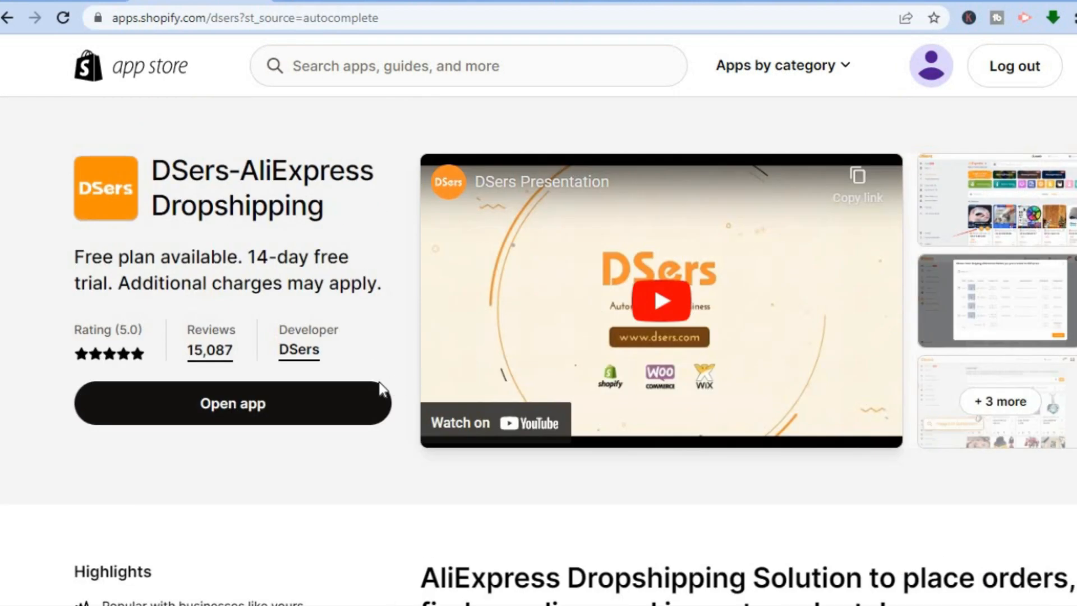
click(282, 403)
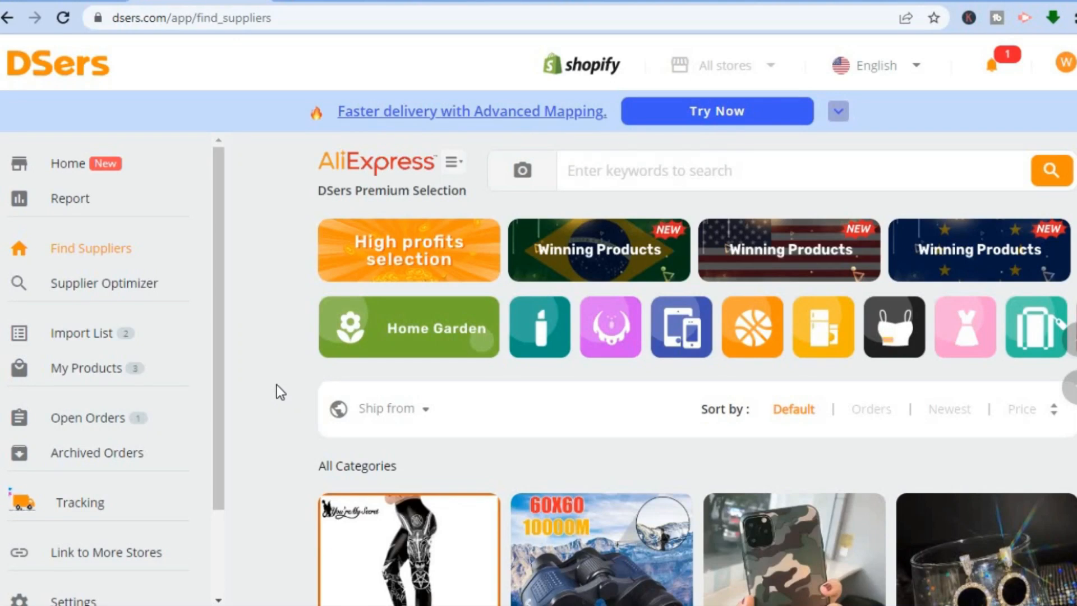
click(81, 336)
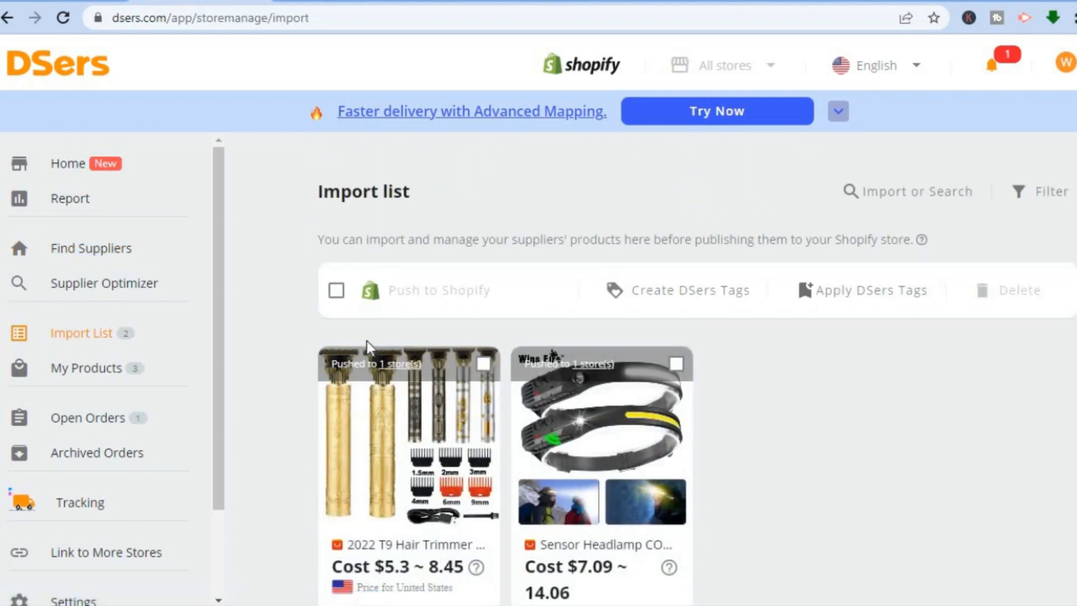
click(911, 192)
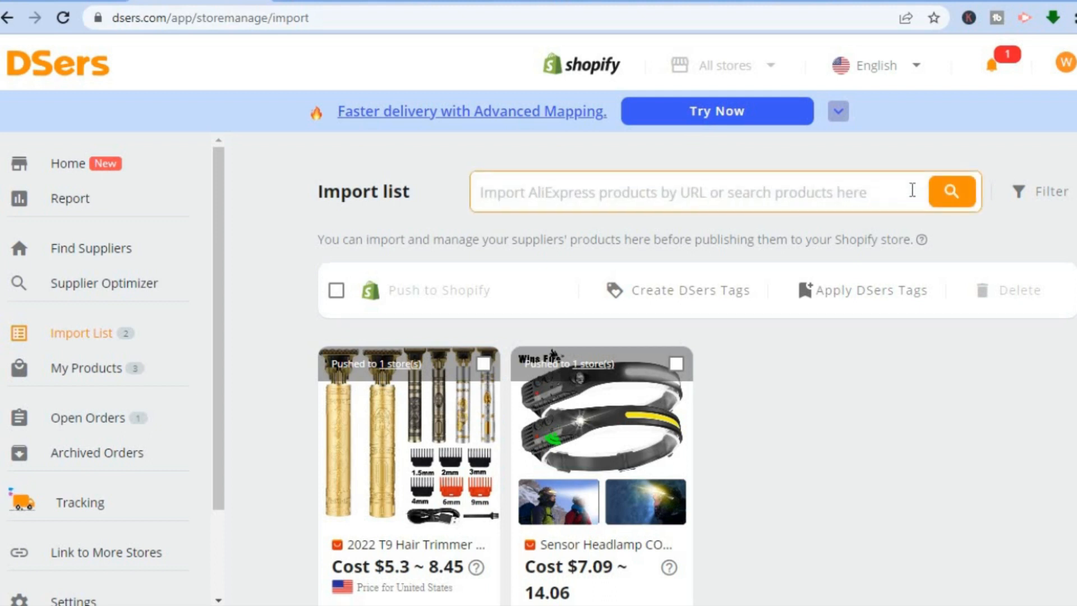
- Switch to the AliExpress hair bundle page and copy its product URL
click(443, 2)
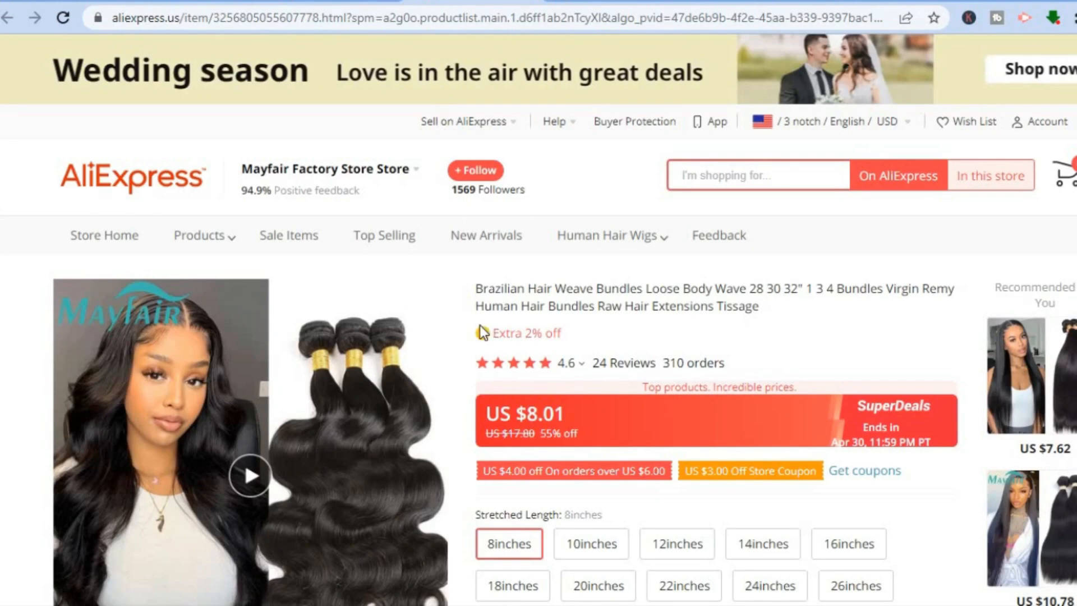
click(516, 18)
right_click(516, 18)
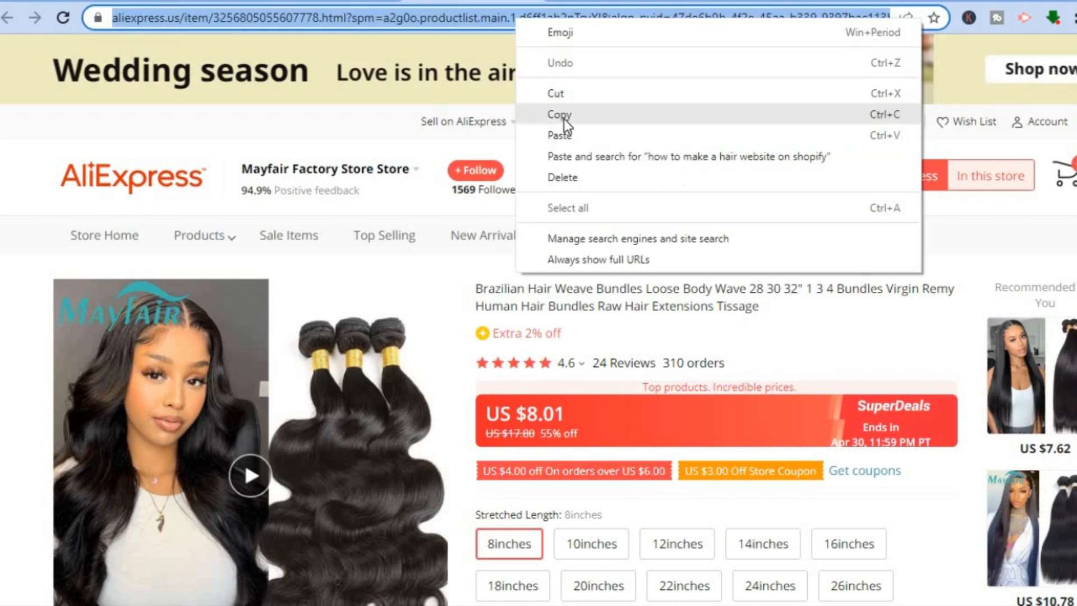
click(564, 116)
- Return to DSers and import the hair bundle into the Import List using the copied AliExpress URL
click(239, 2)
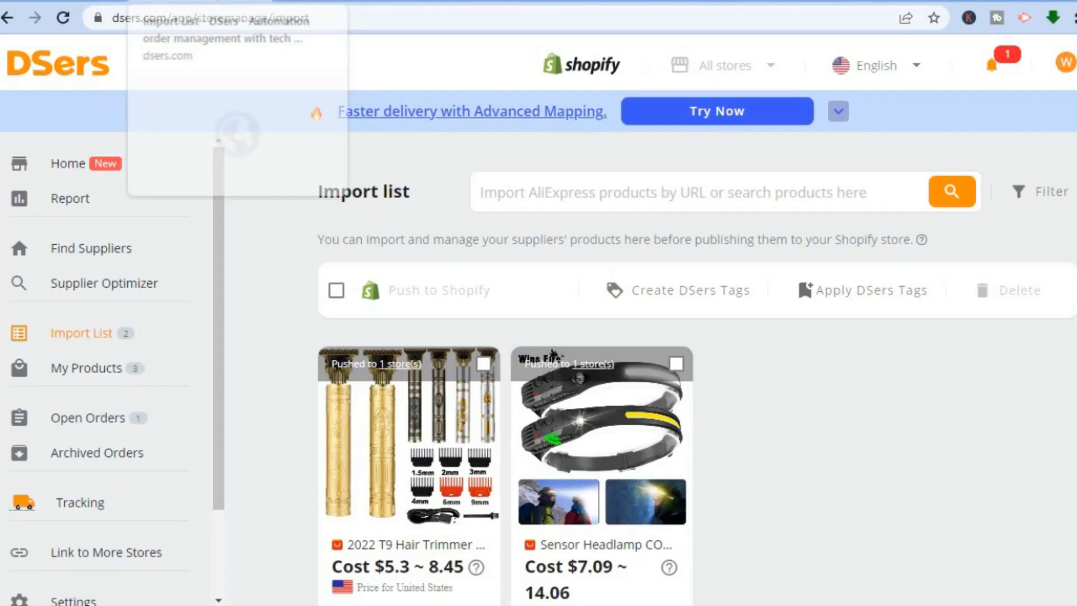
click(547, 207)
right_click(557, 193)
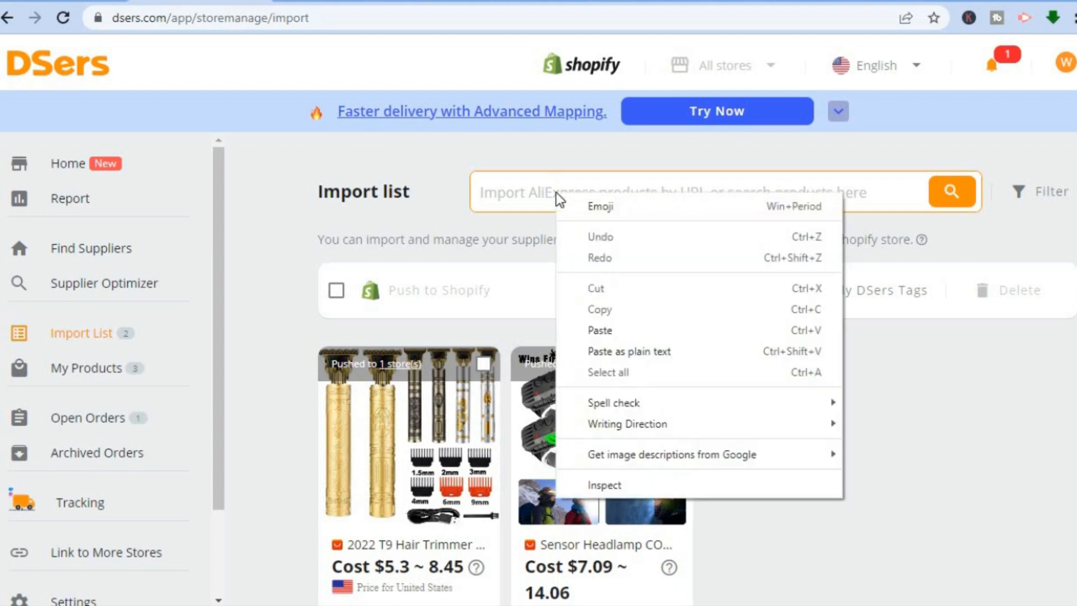
click(617, 330)
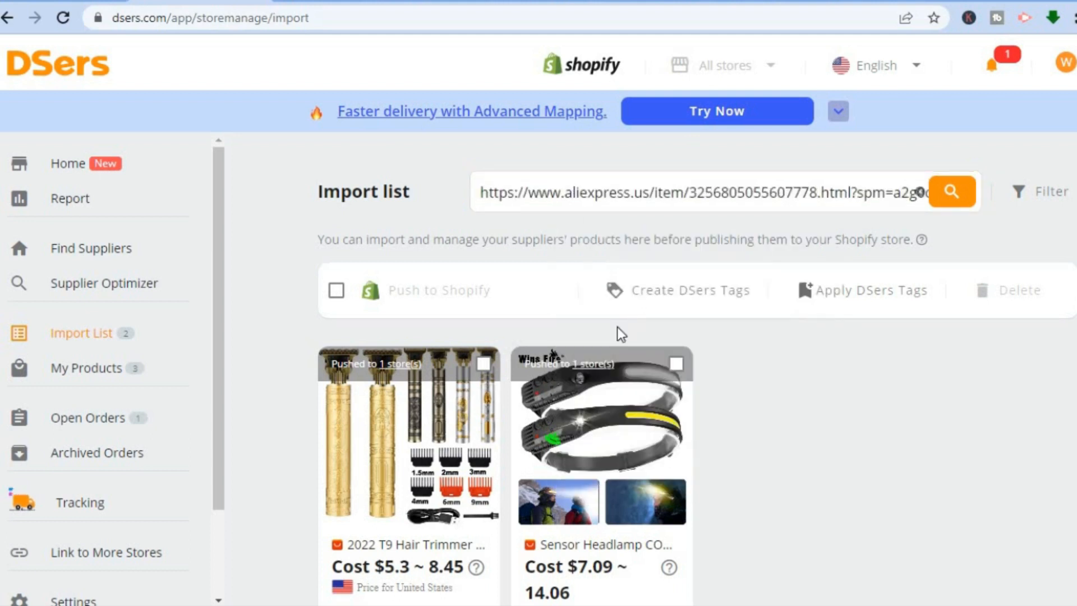
click(954, 193)
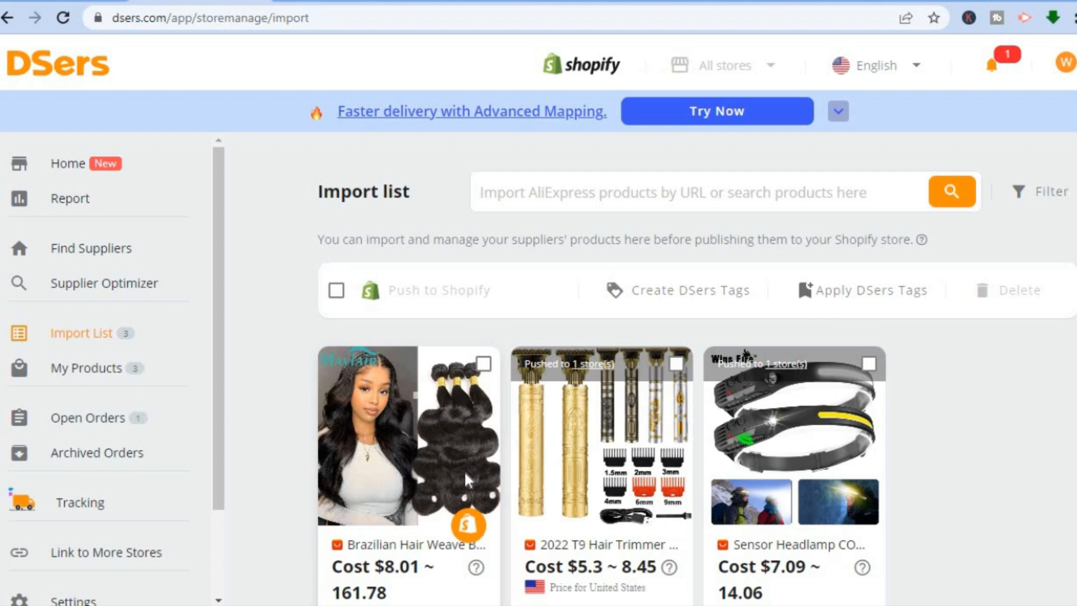
- Open the imported hair bundle for editing and shorten its title to "Brazilian Hair Weave Bundles Loose Body Wave 28 30 32"
scroll(463, 470, down, 2)
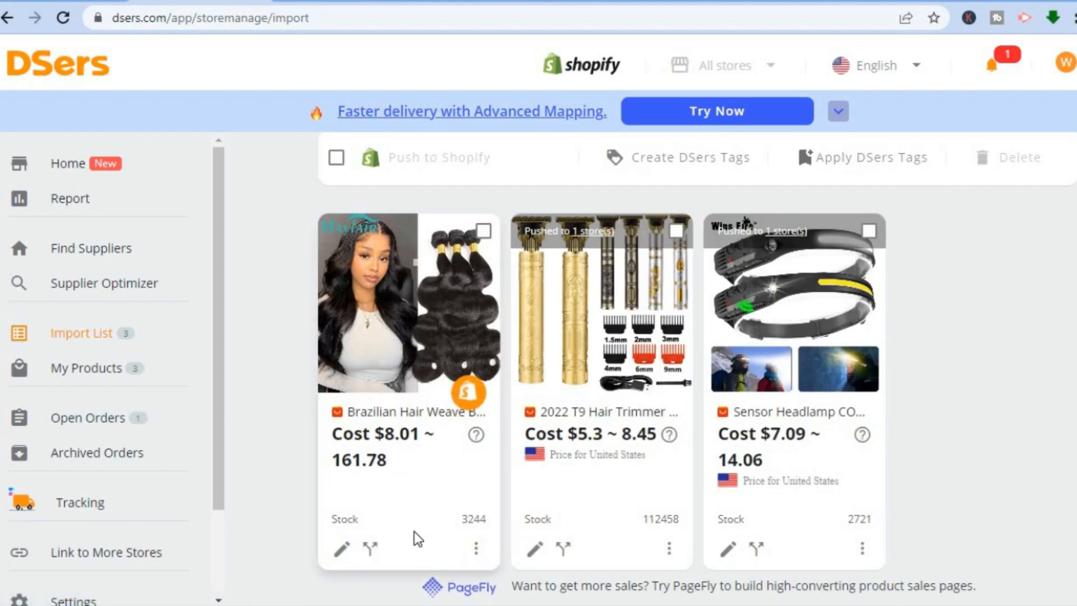
click(346, 551)
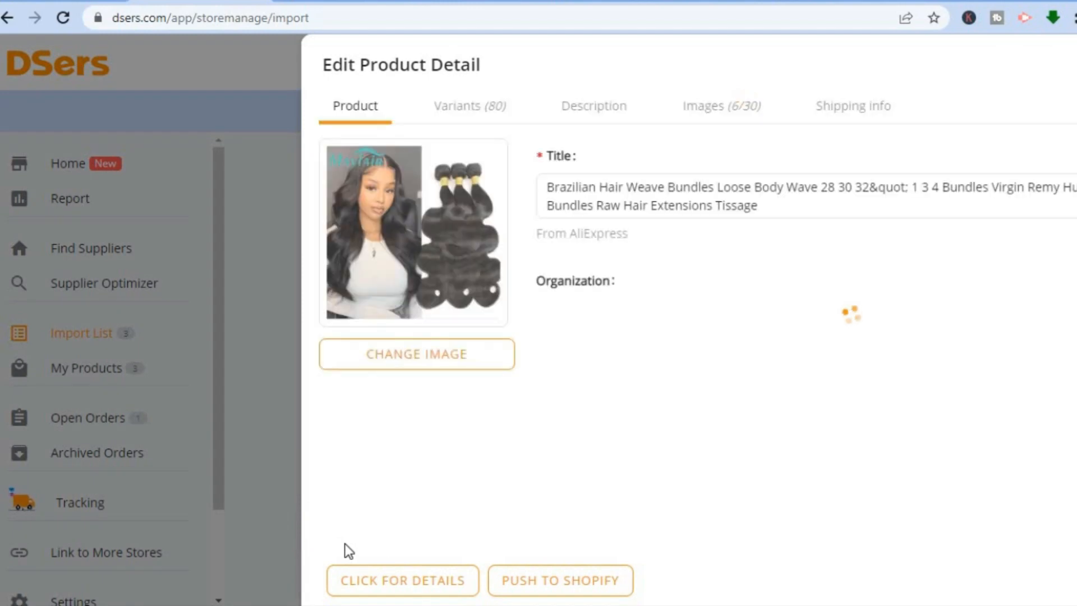
click(728, 216)
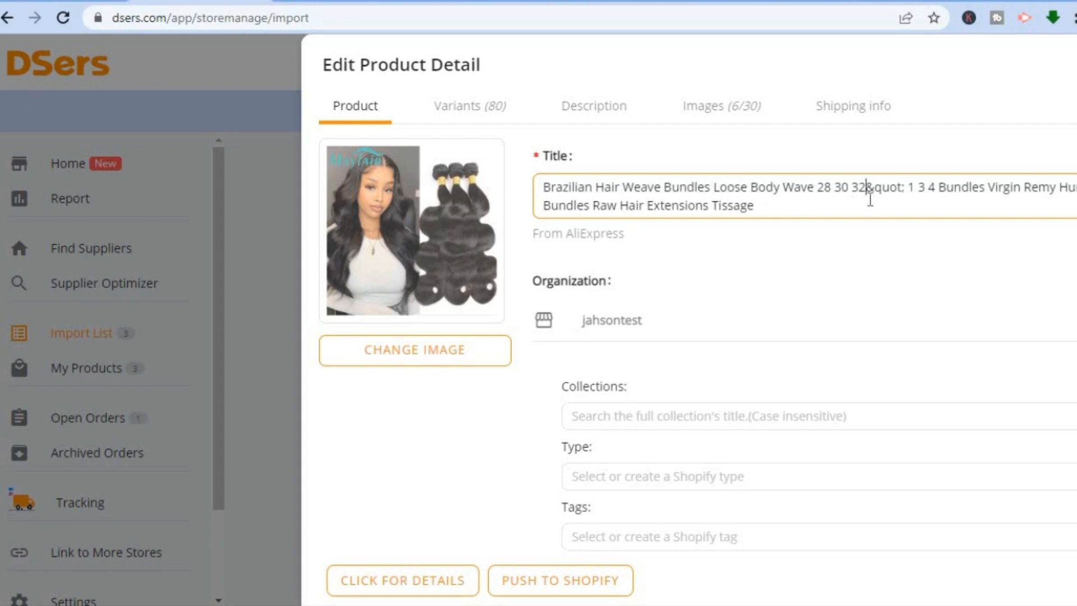
drag(866, 190, 870, 201)
key(BackSpace)
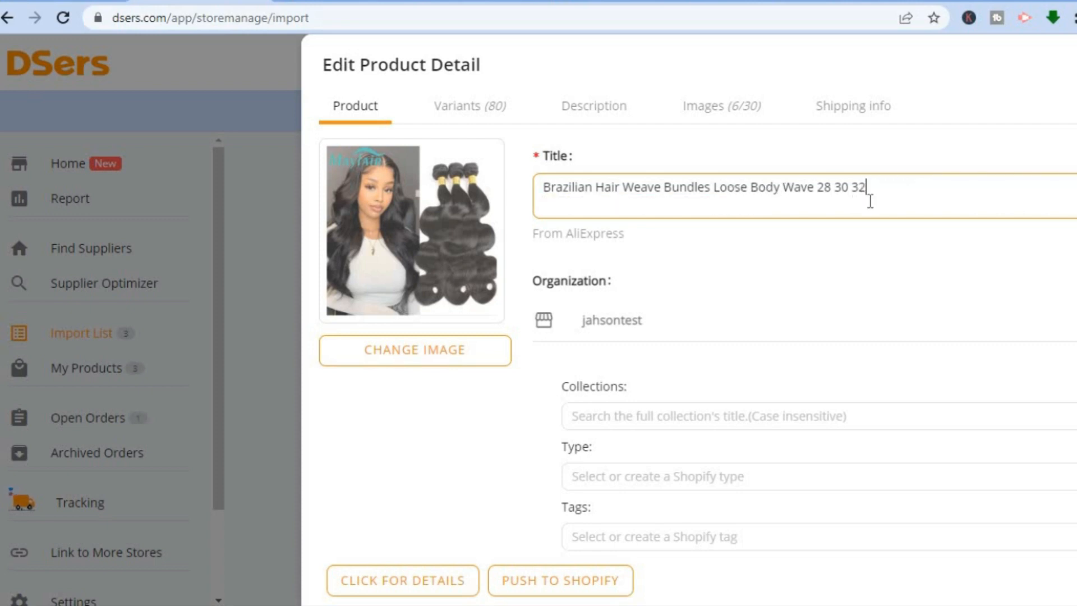
click(416, 224)
scroll(417, 224, down, 2)
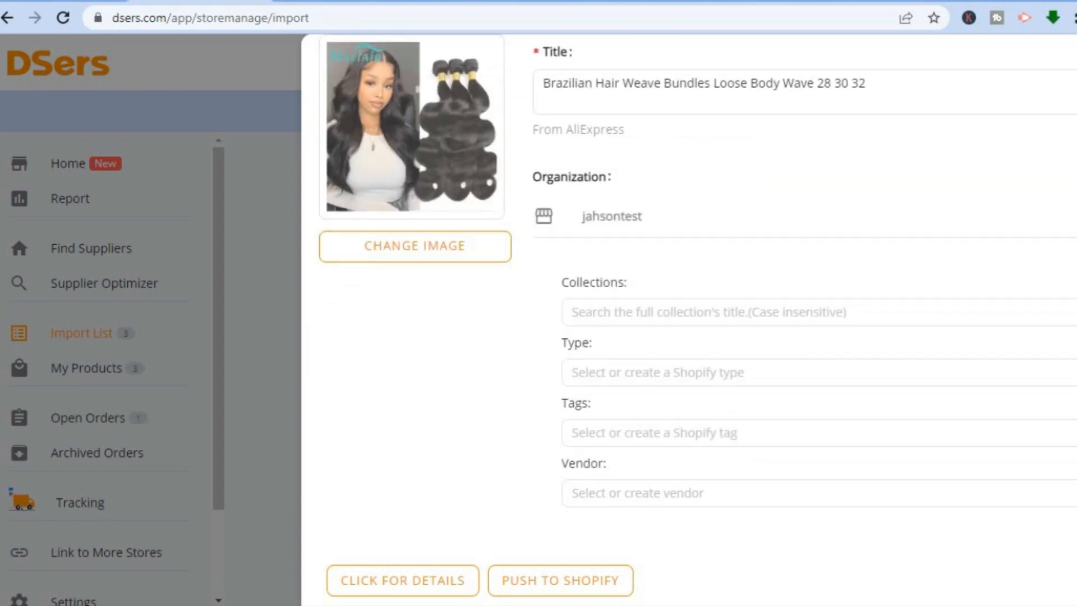
- Review the imported hair bundle's variants and its description
scroll(416, 160, up, 1)
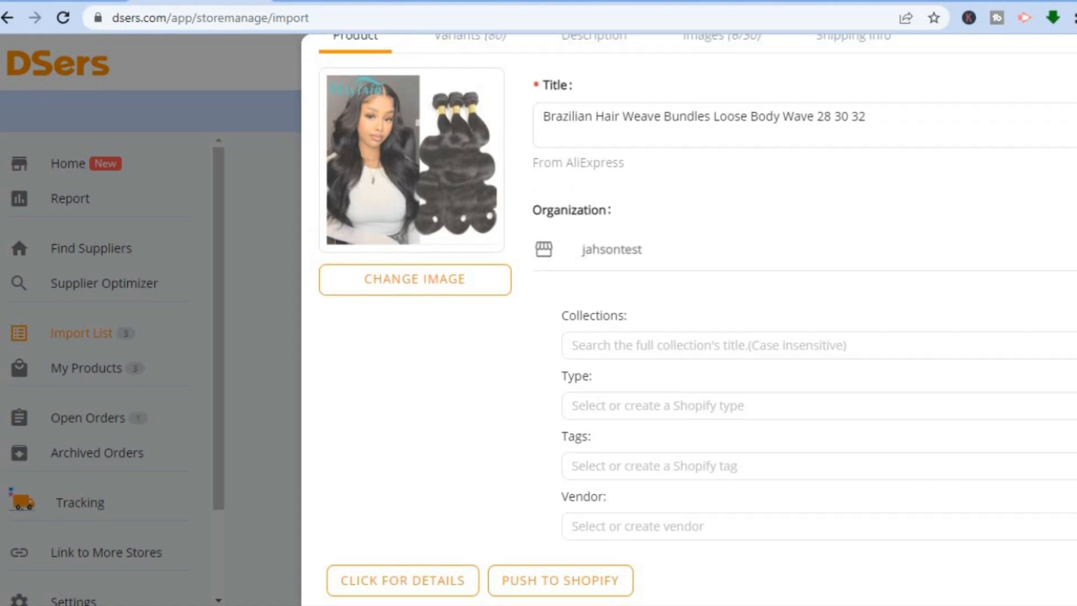
scroll(416, 160, up, 1)
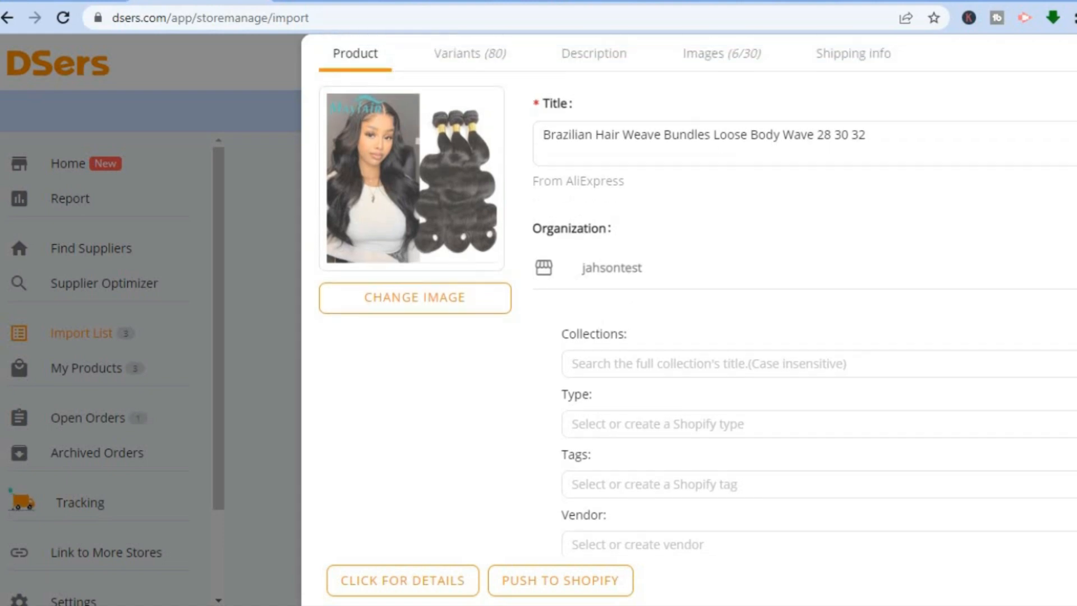
scroll(418, 226, up, 1)
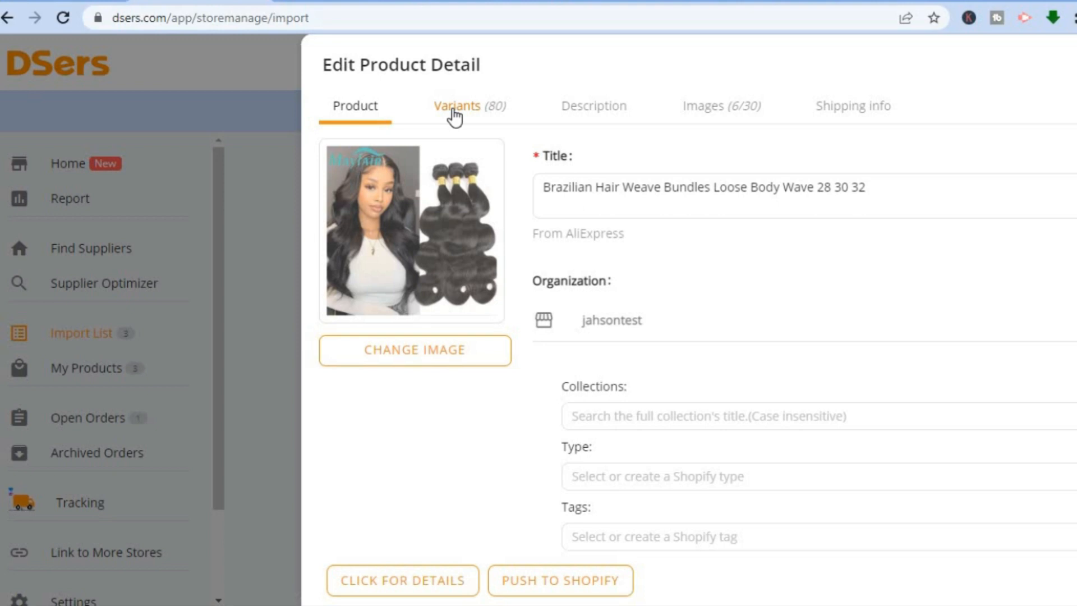
click(452, 114)
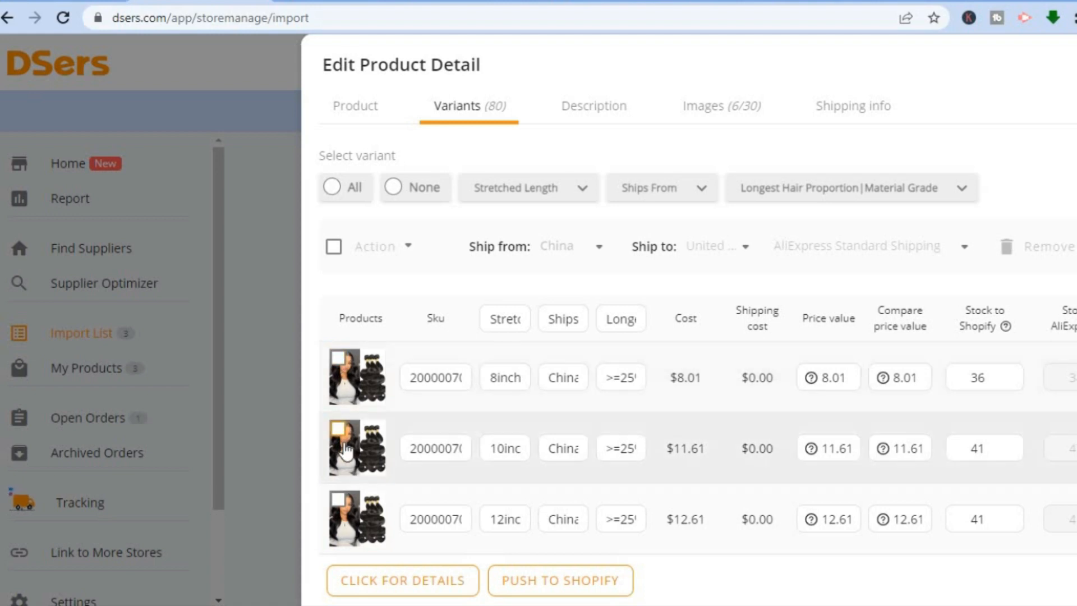
click(599, 109)
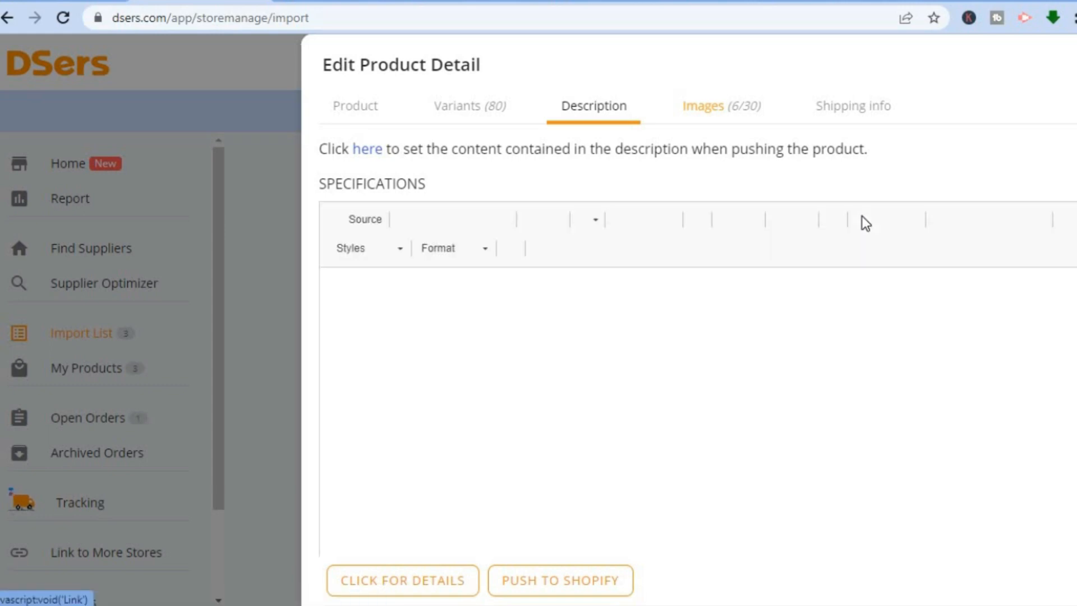
- Save the product changes and push the hair bundle to the jahsontest.myshopify.com store with the pricing rule applied
click(559, 583)
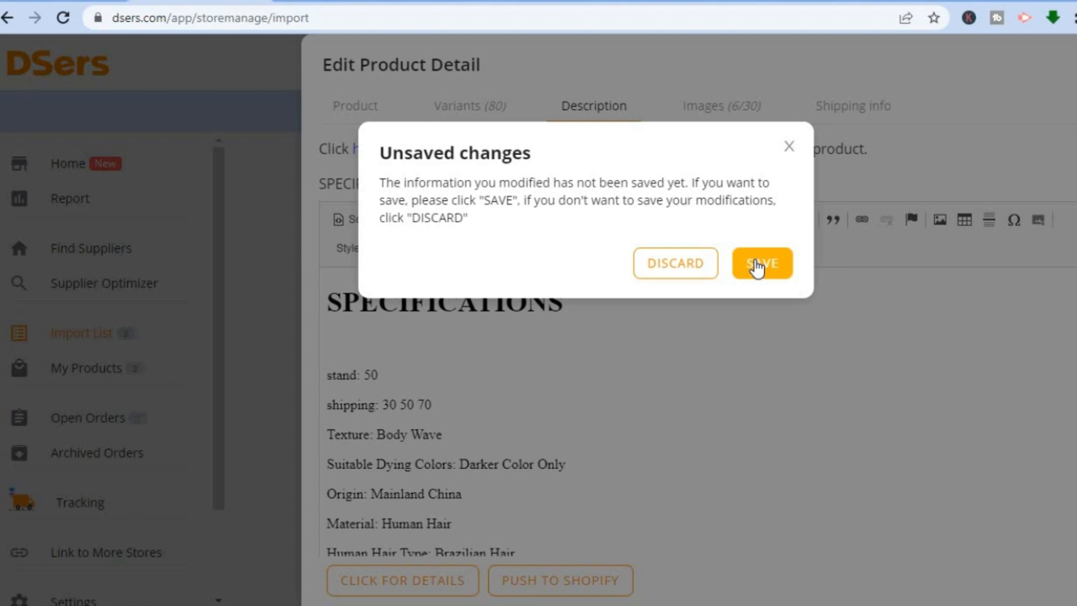
click(755, 263)
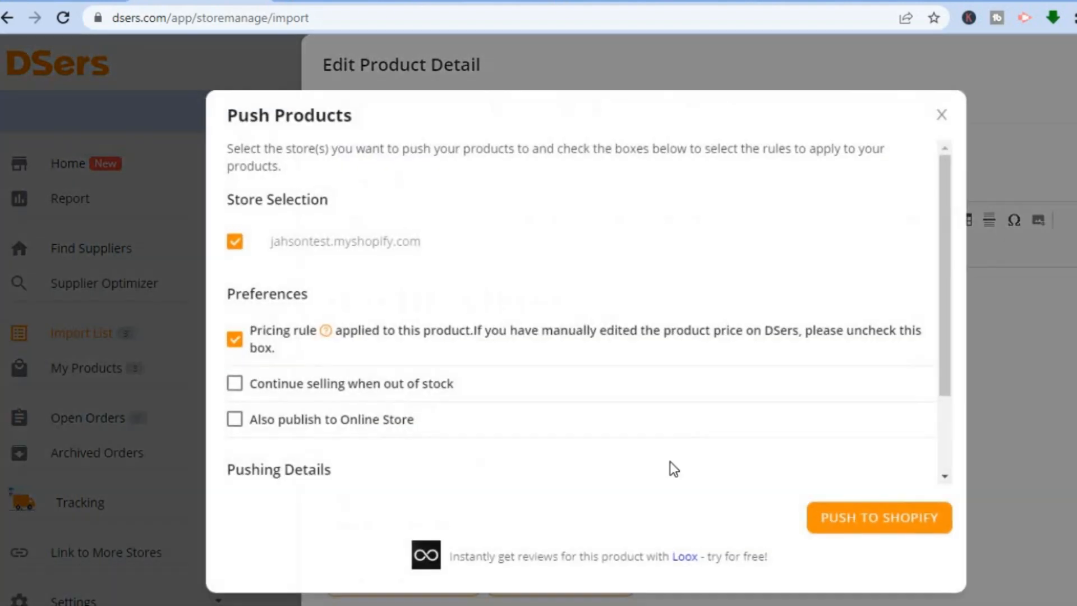
click(881, 522)
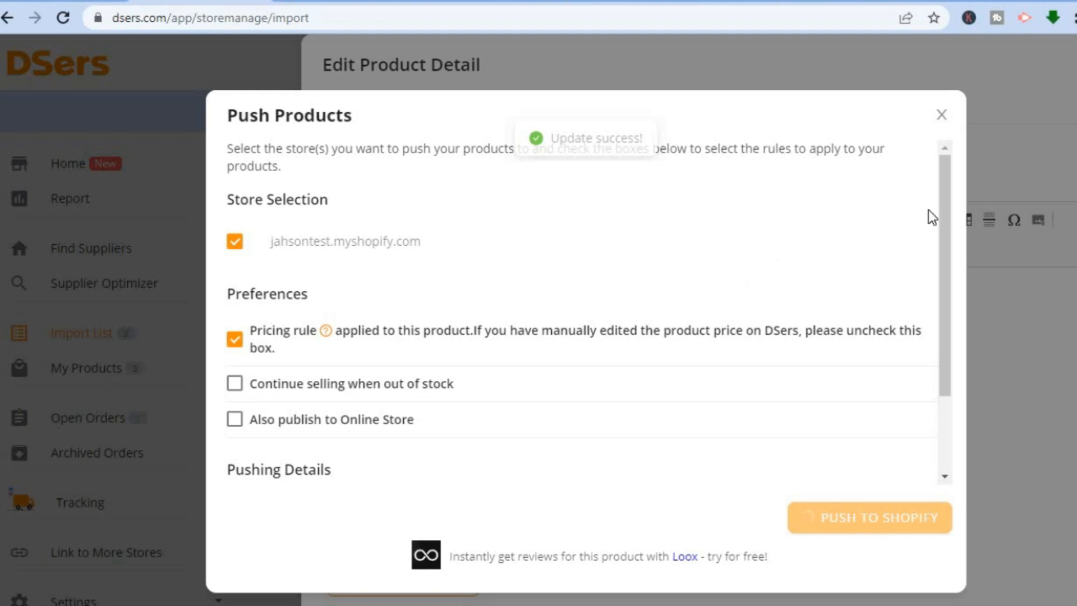
click(941, 116)
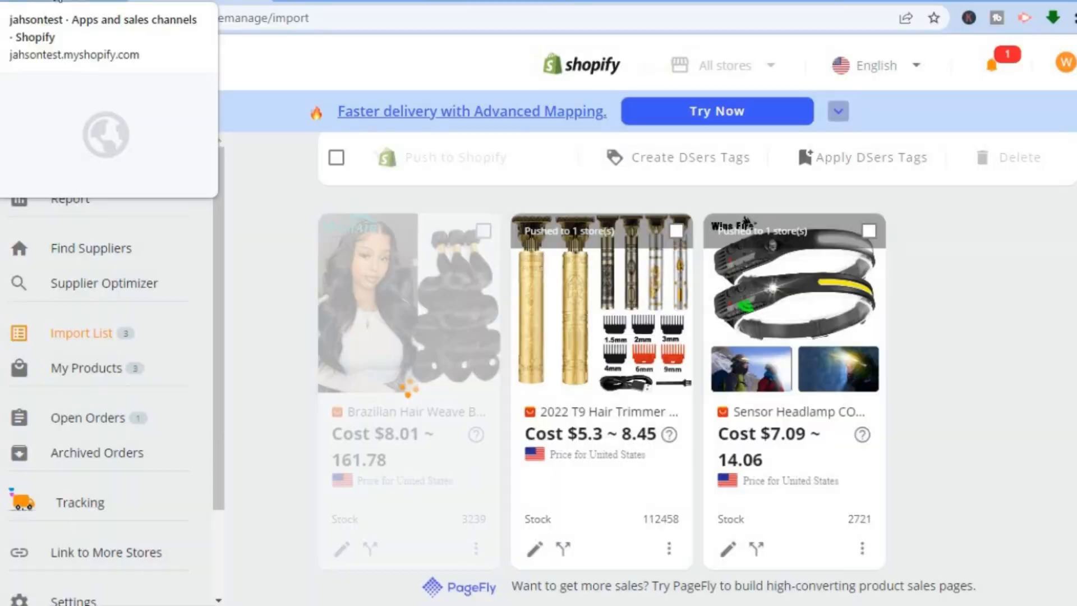
- Switch to the Shopify admin, leave its settings, and open the Brazilian Hair Weave Bundles product from the product list
click(58, 1)
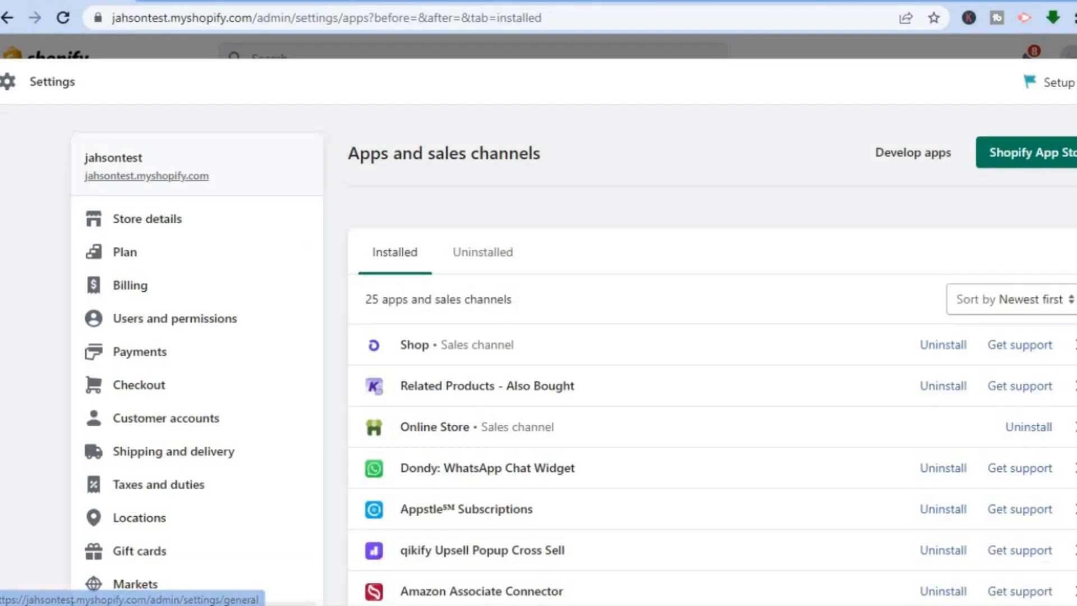
click(1075, 82)
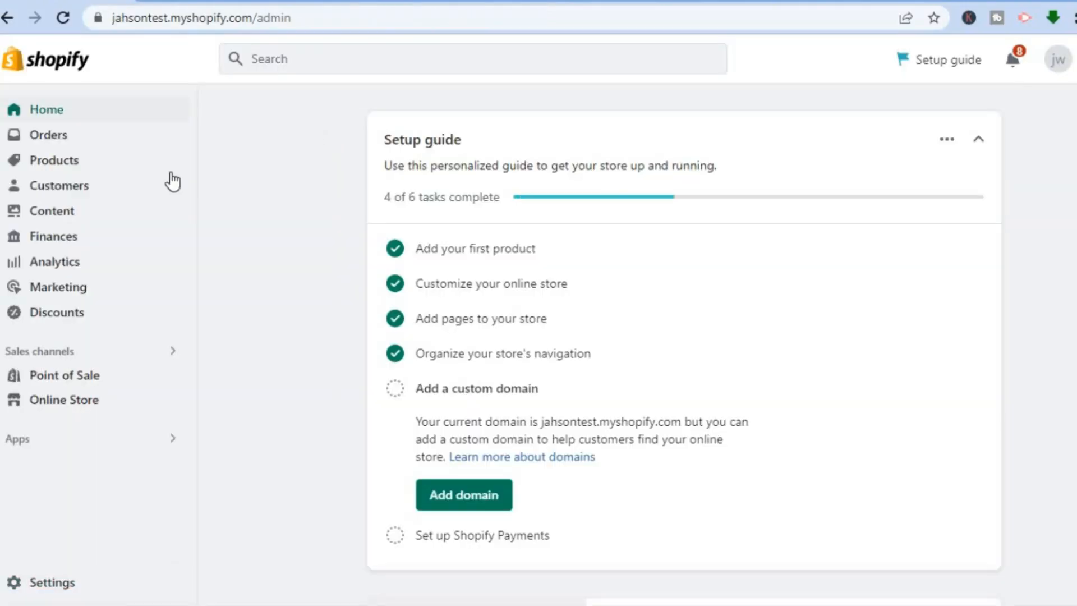
click(92, 164)
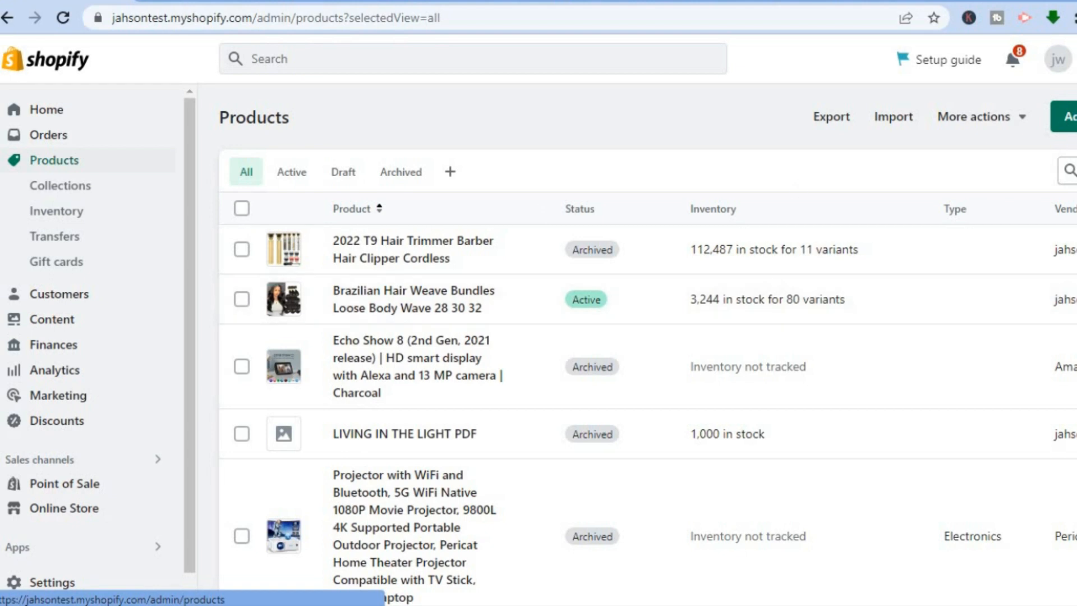
scroll(649, 337, down, 4)
scroll(648, 337, up, 4)
click(405, 296)
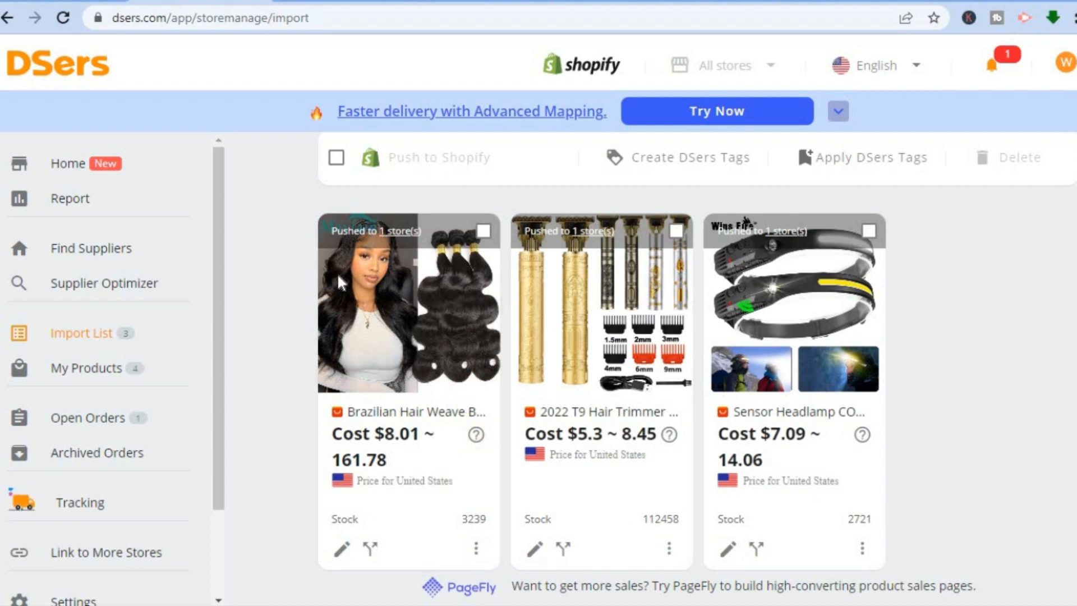
- Return from DSers to the hair bundle's Shopify product page and review its description, media and variants
drag(214, 245, 214, 342)
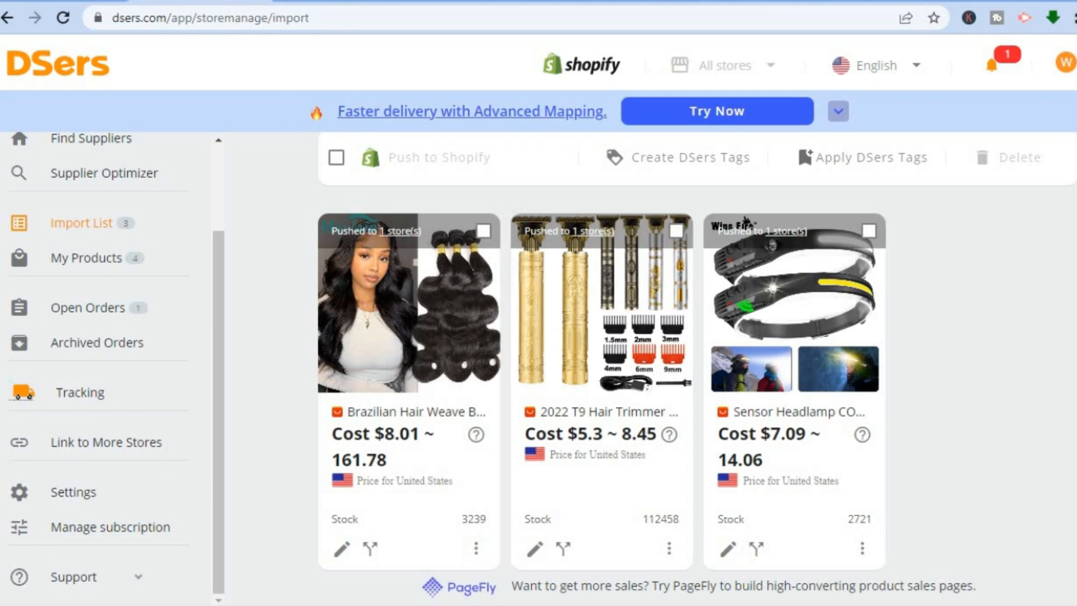
click(52, 0)
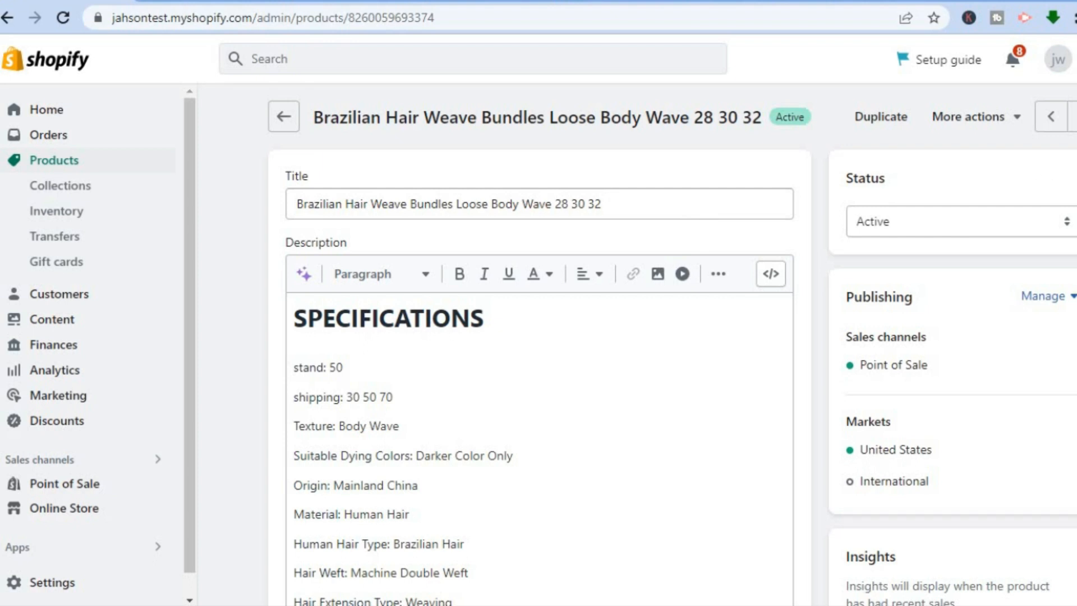
scroll(538, 336, down, 5)
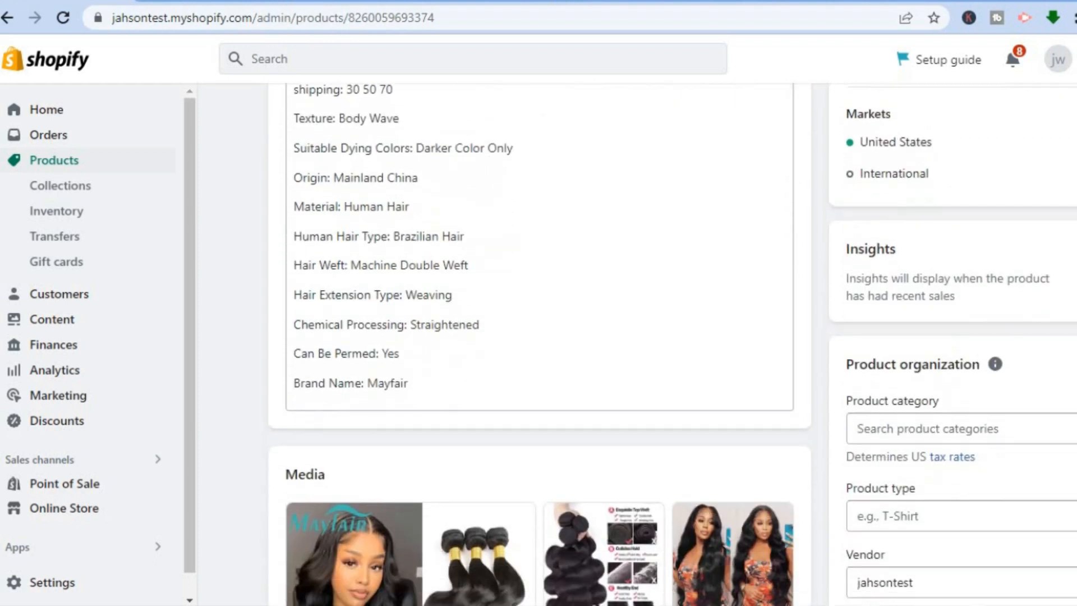
scroll(421, 314, down, 5)
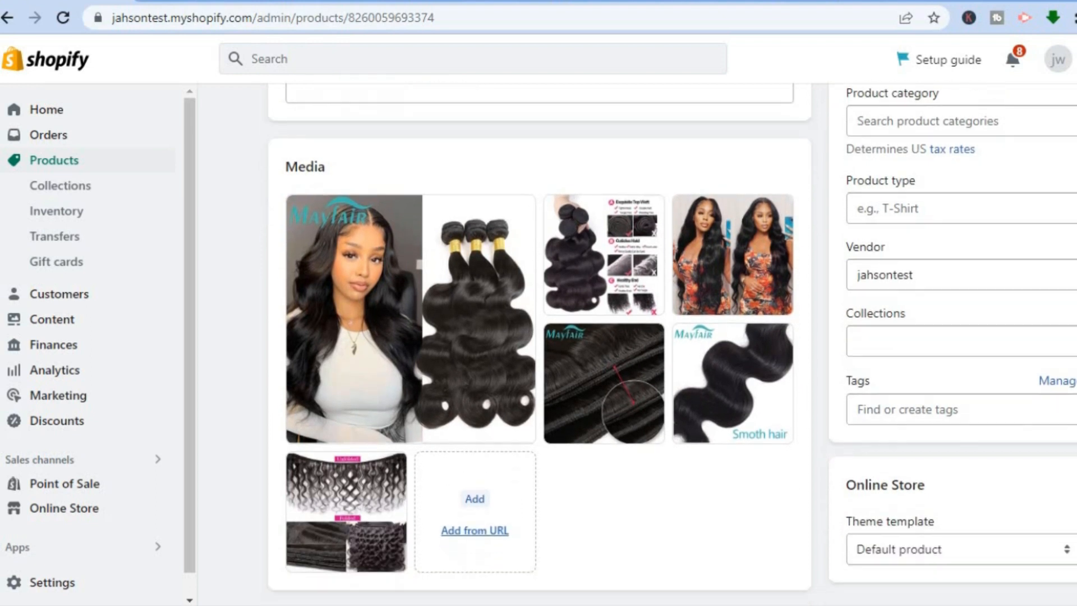
scroll(421, 314, down, 2)
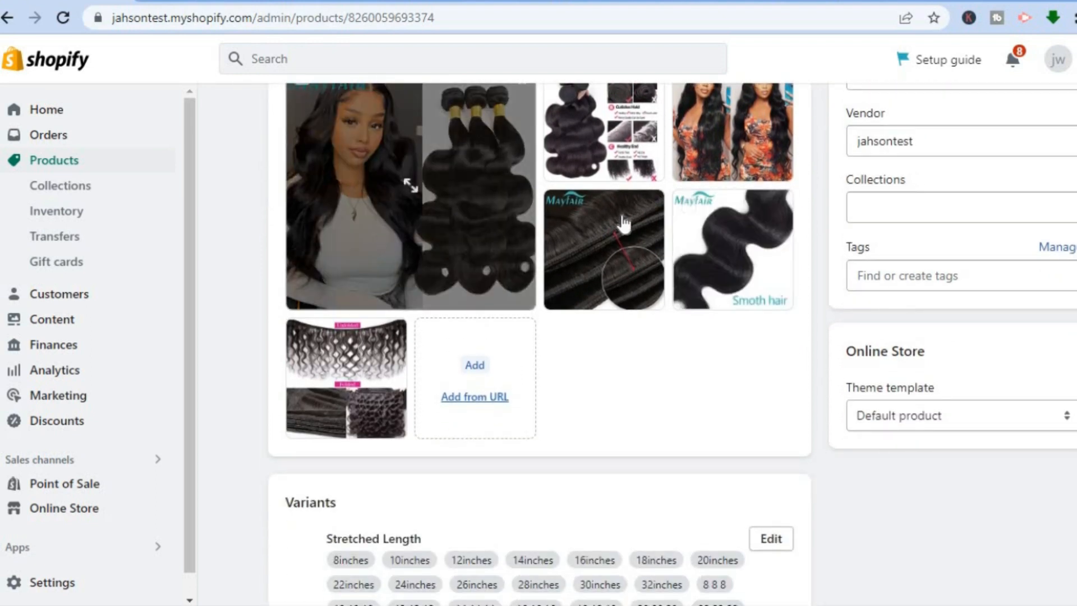
scroll(539, 342, down, 6)
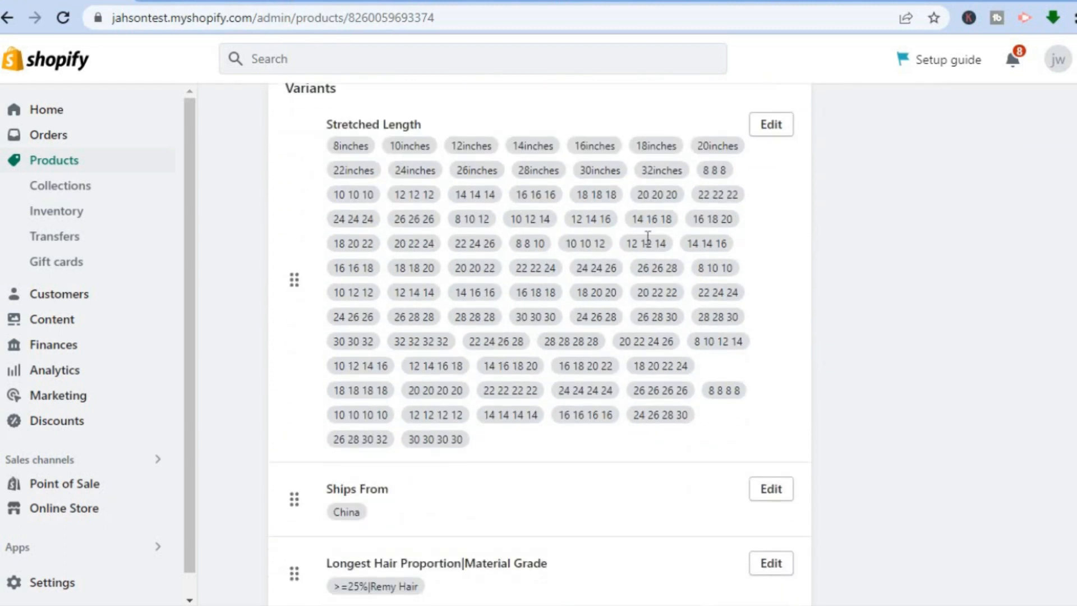
click(781, 134)
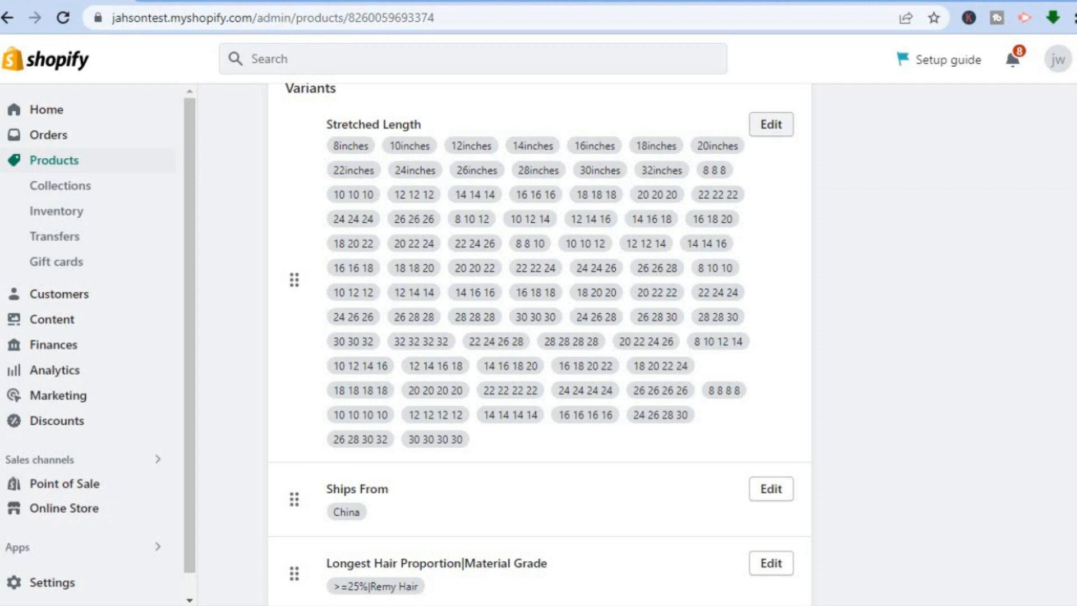
scroll(538, 342, down, 9)
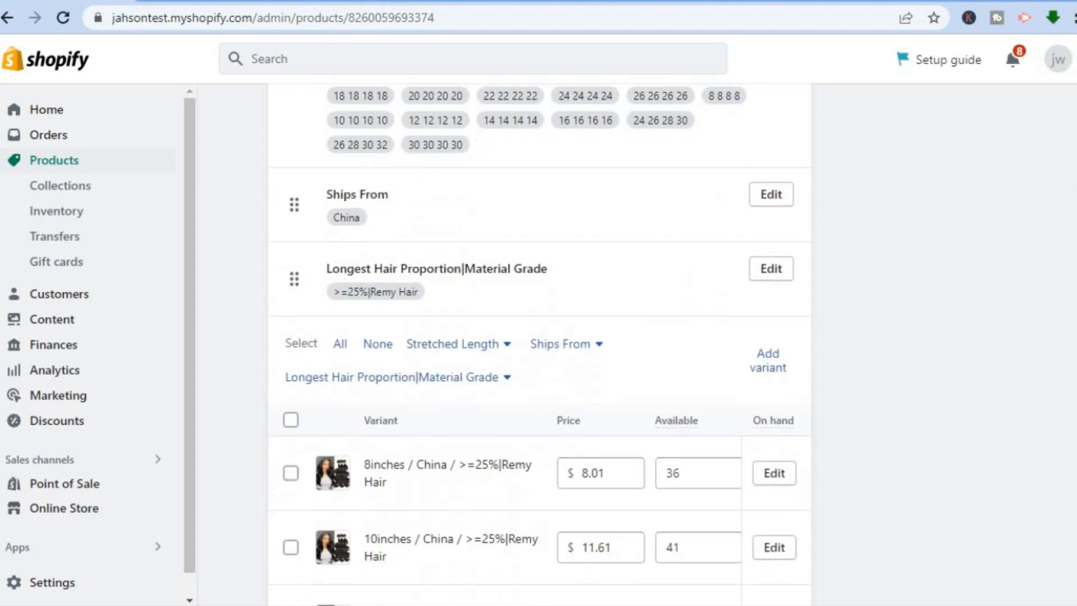
scroll(539, 342, down, 1)
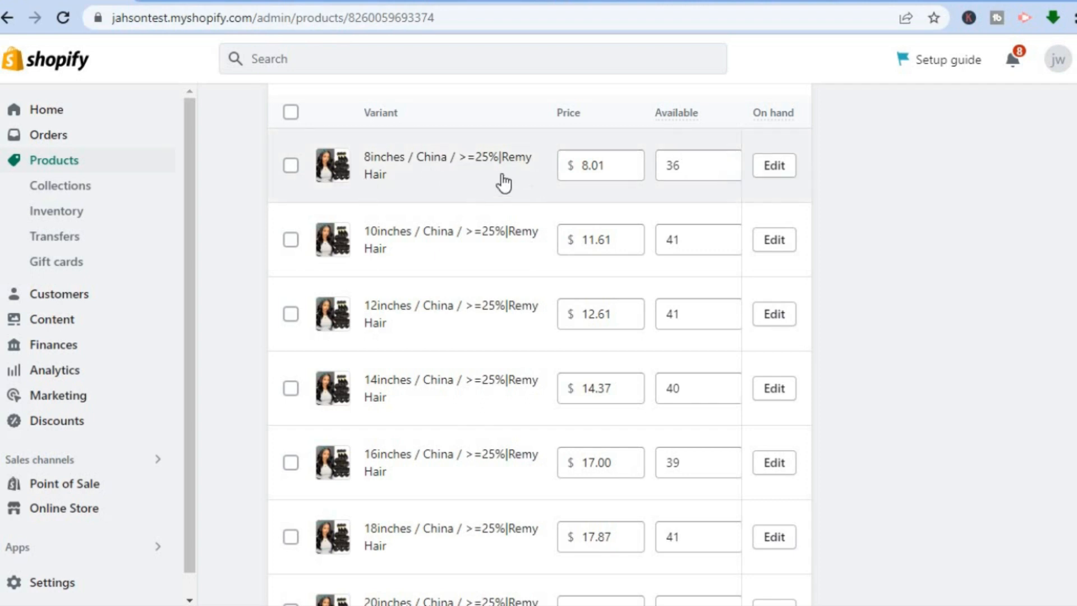
- Open the 8inches variant and set its price to $16 and its cost per item to $8
click(772, 168)
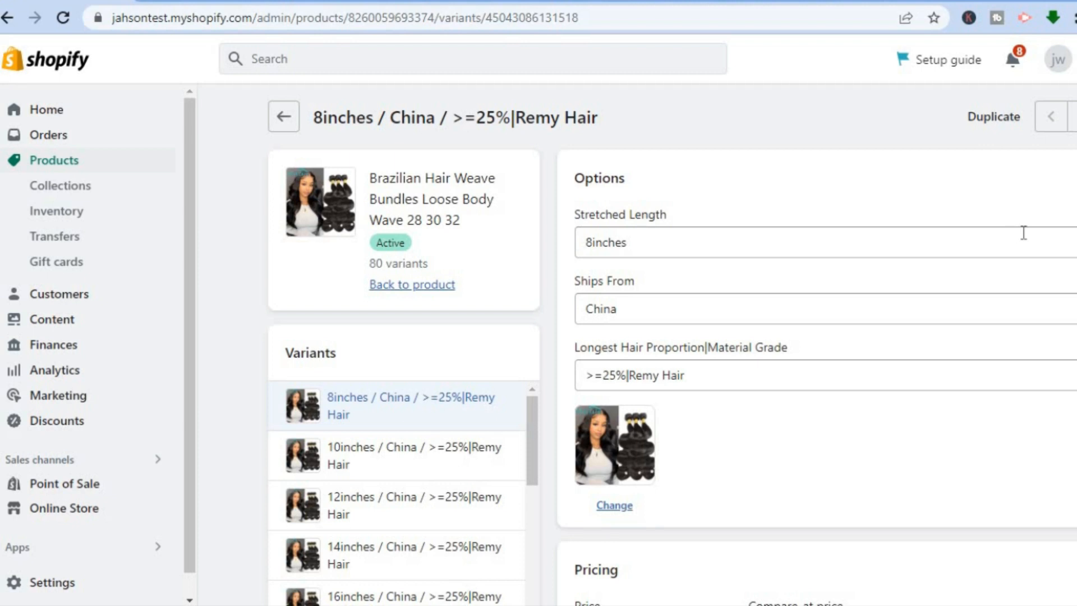
scroll(673, 342, down, 8)
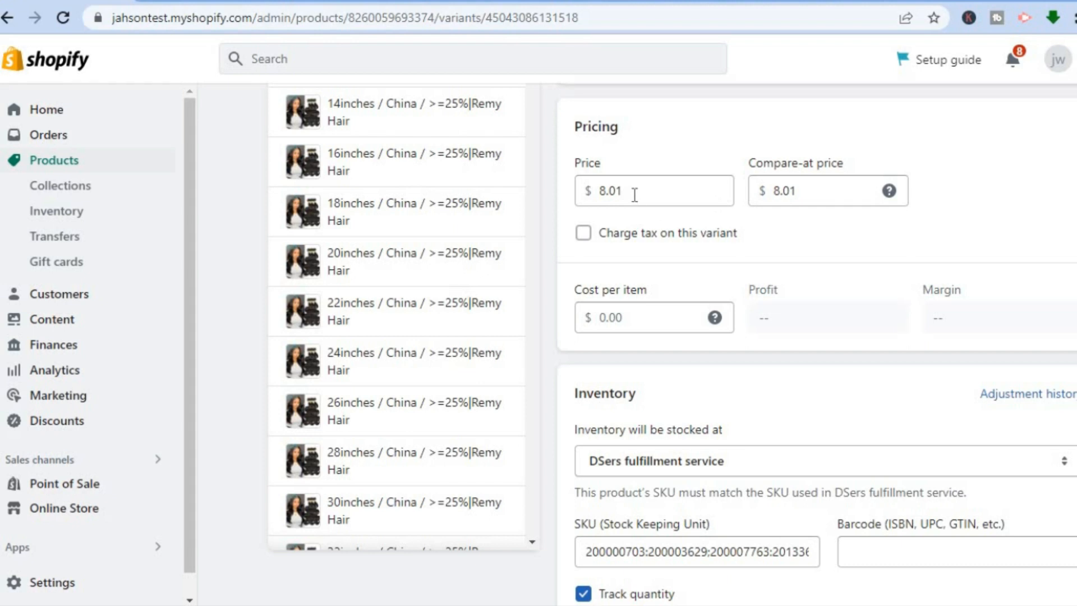
drag(635, 195, 585, 194)
text(16)
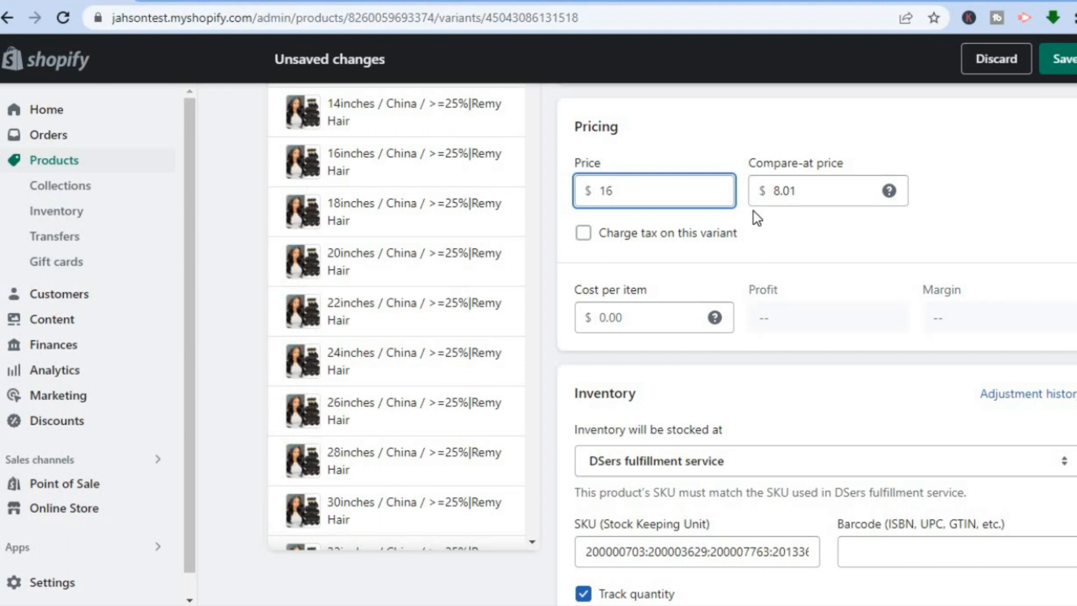
click(642, 313)
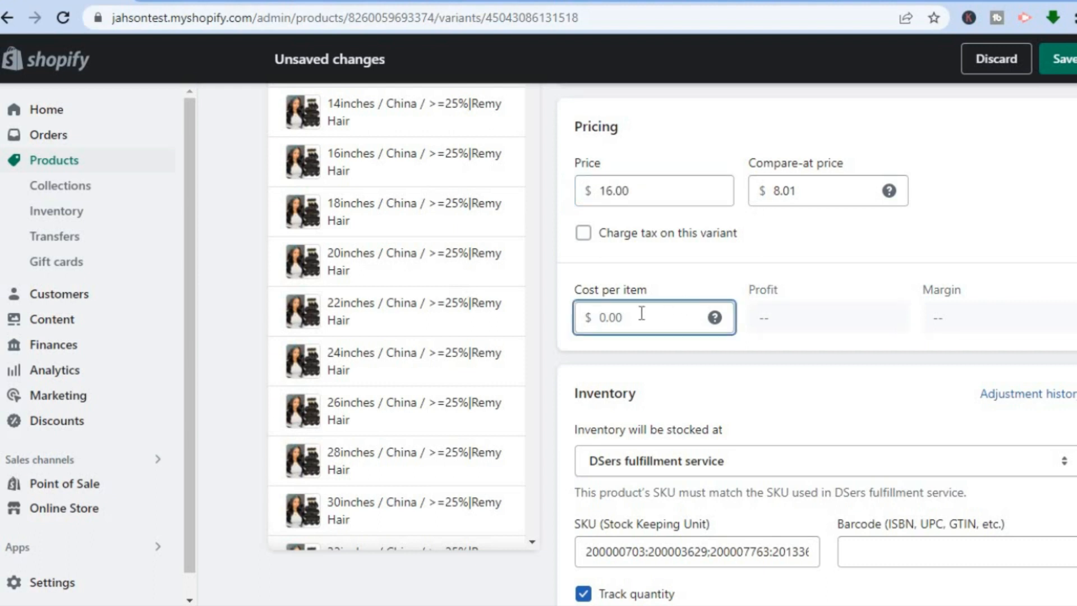
text(8)
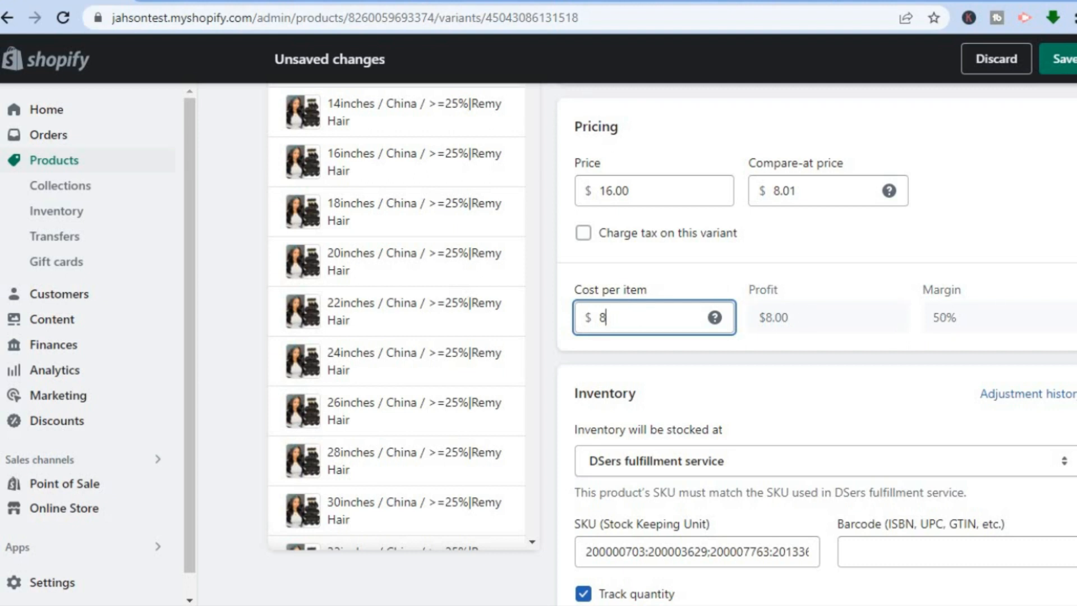
- Check the 8inches variant's inventory, shipping and purchase option settings, and save the variant
scroll(672, 342, down, 1)
scroll(730, 170, down, 5)
scroll(729, 171, up, 1)
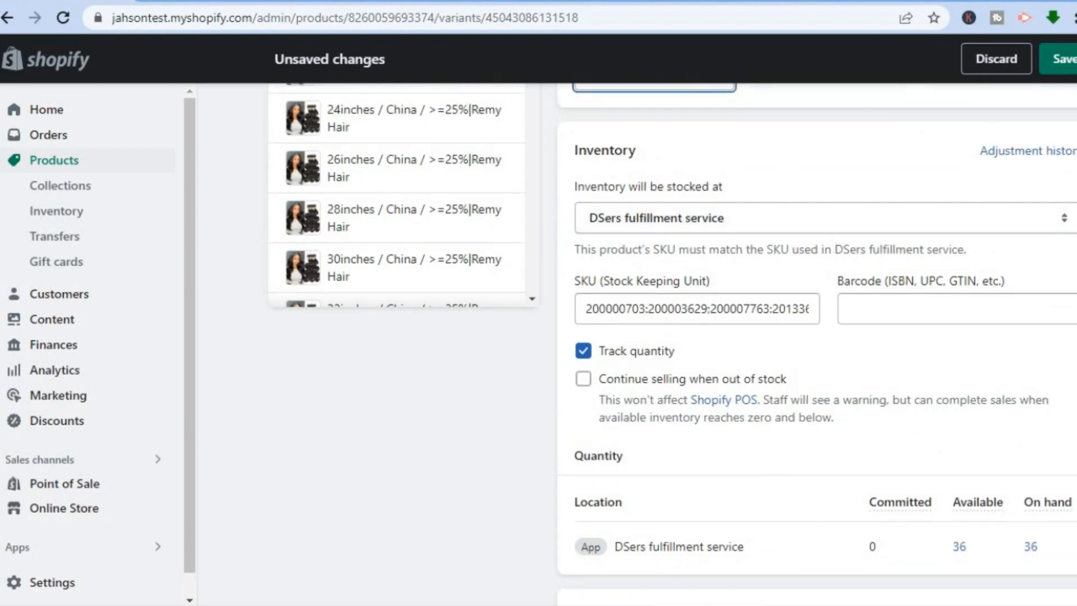
scroll(1018, 336, down, 3)
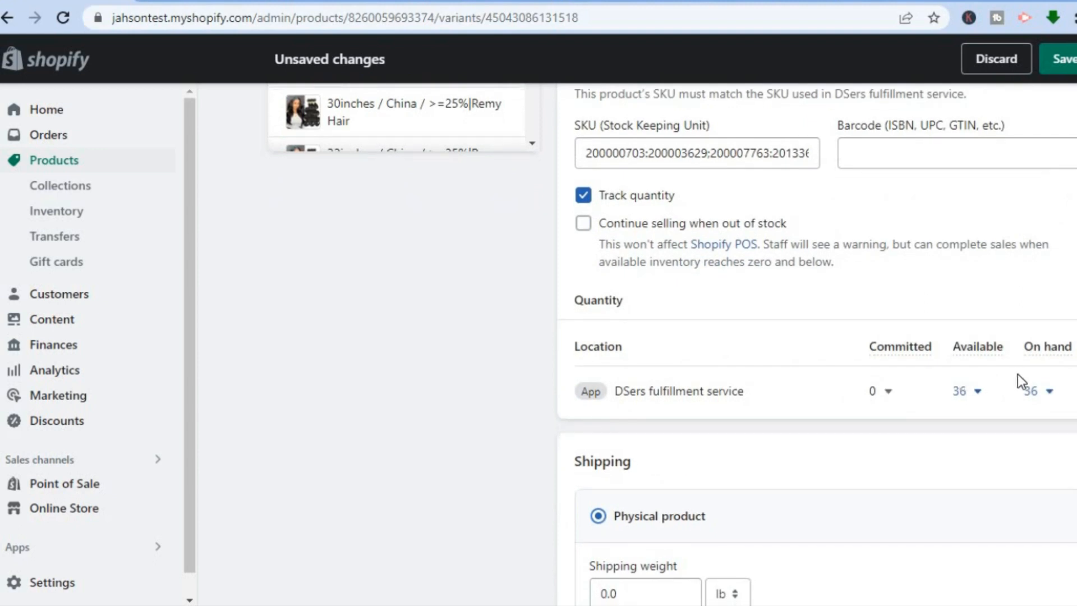
scroll(817, 336, down, 6)
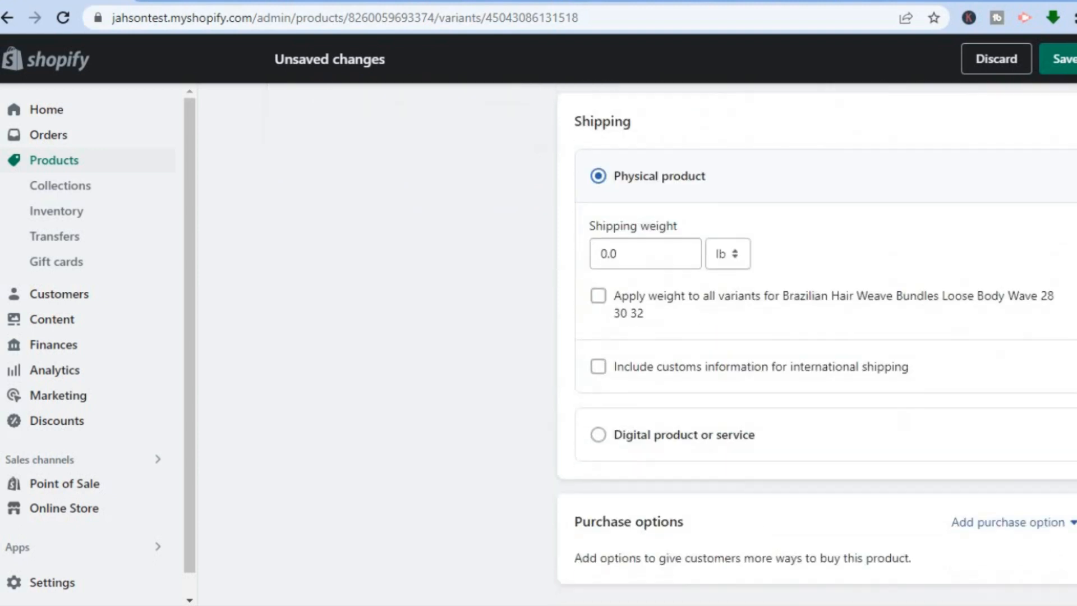
scroll(816, 337, down, 1)
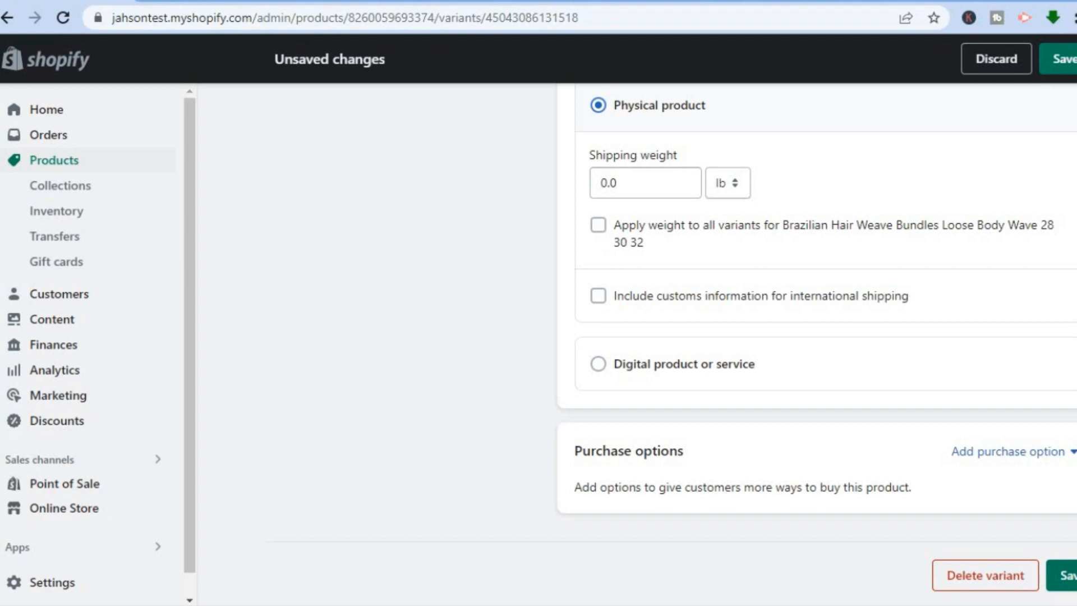
scroll(817, 337, up, 1)
scroll(817, 336, down, 1)
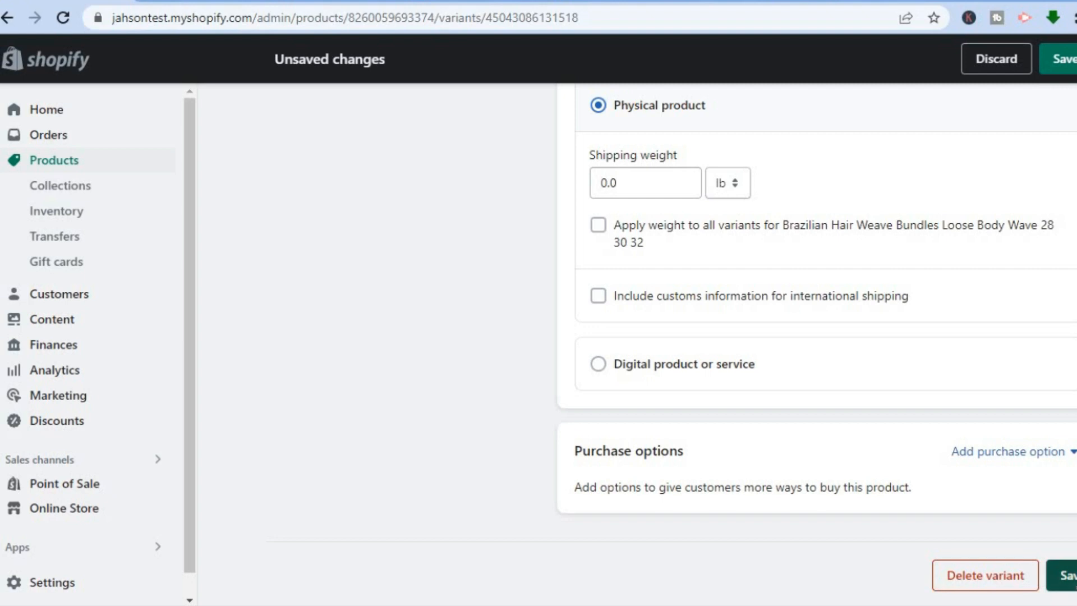
click(1063, 575)
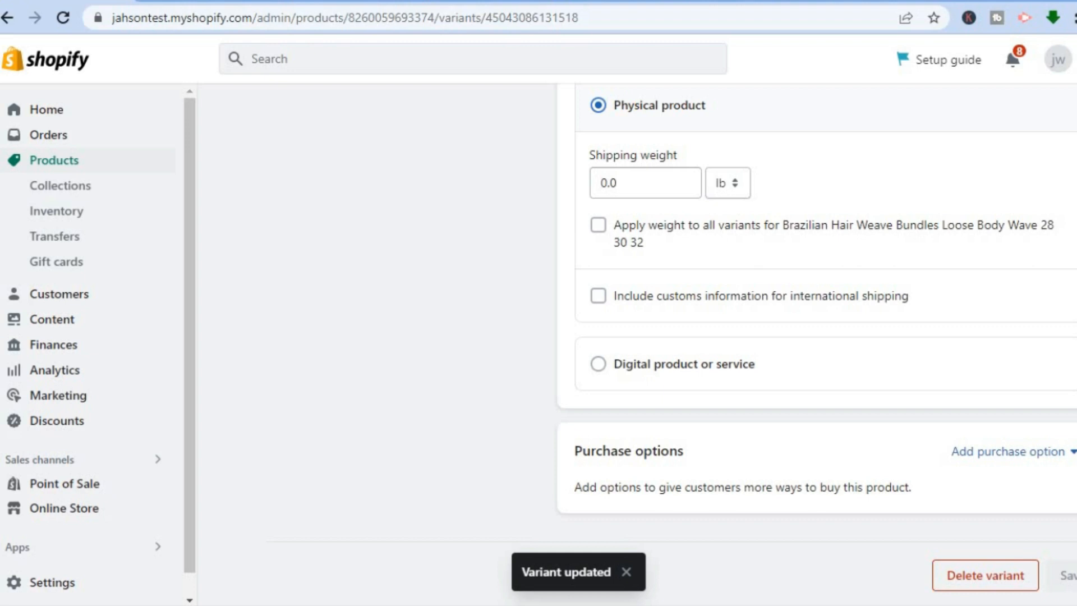
- Open the 10inches variant, check its options and pricing, and return to the hair bundle's product page
scroll(488, 250, up, 10)
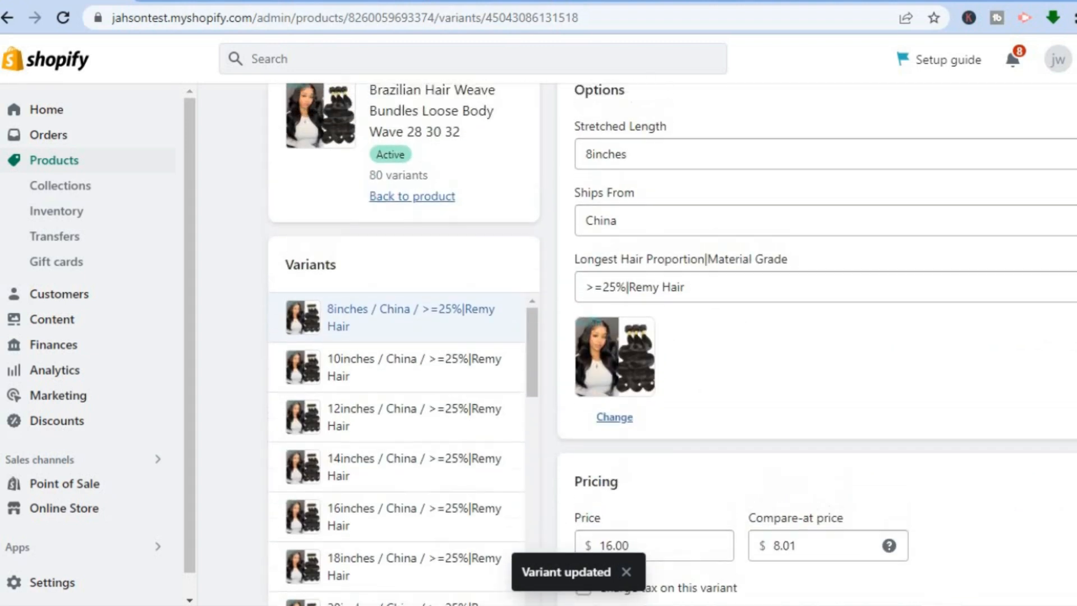
click(418, 365)
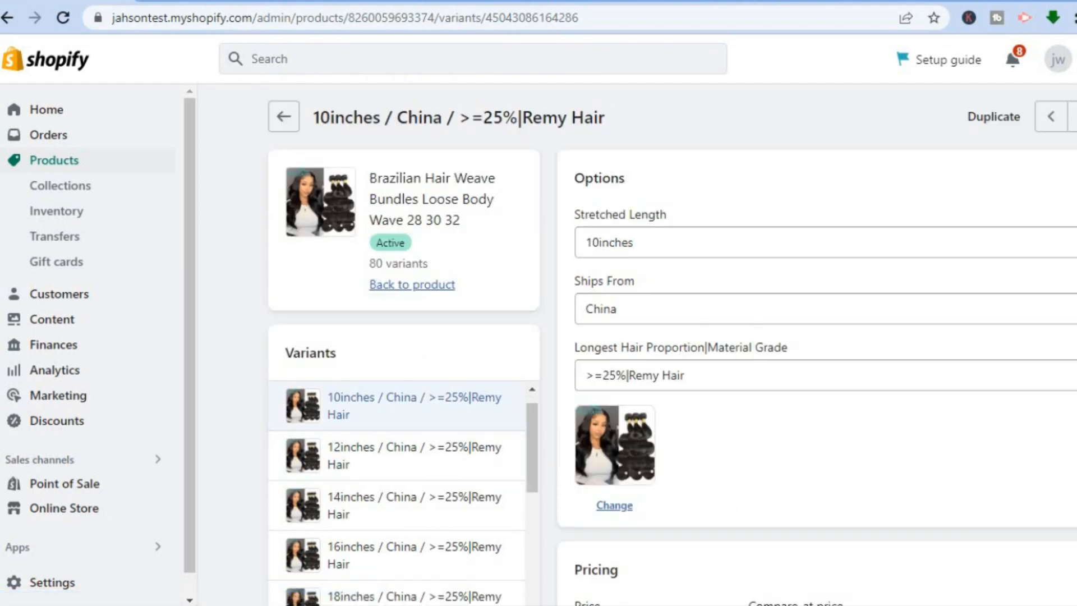
scroll(674, 343, down, 7)
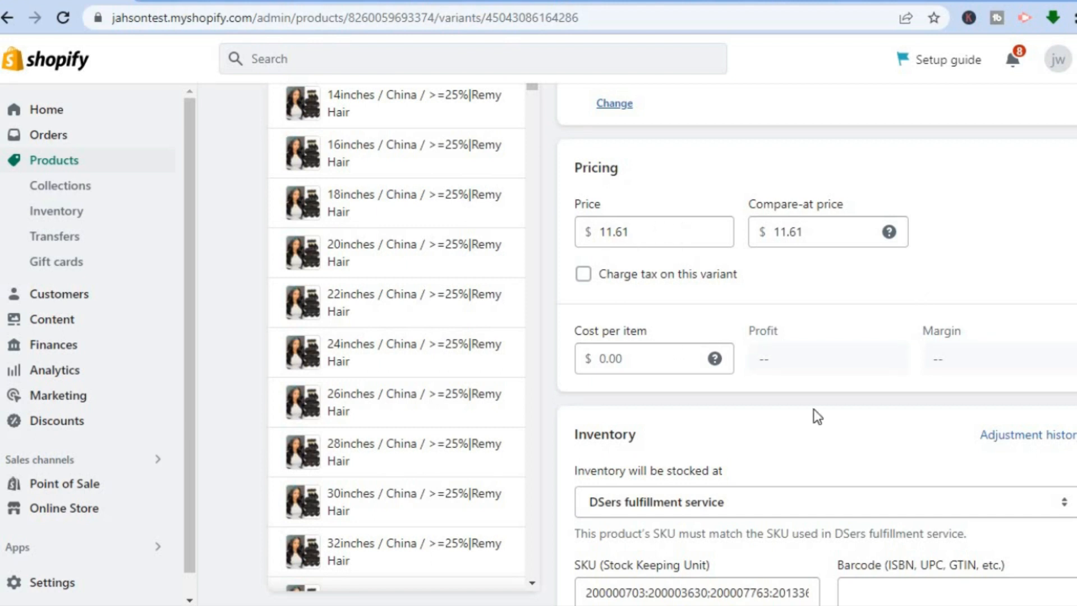
scroll(673, 343, up, 7)
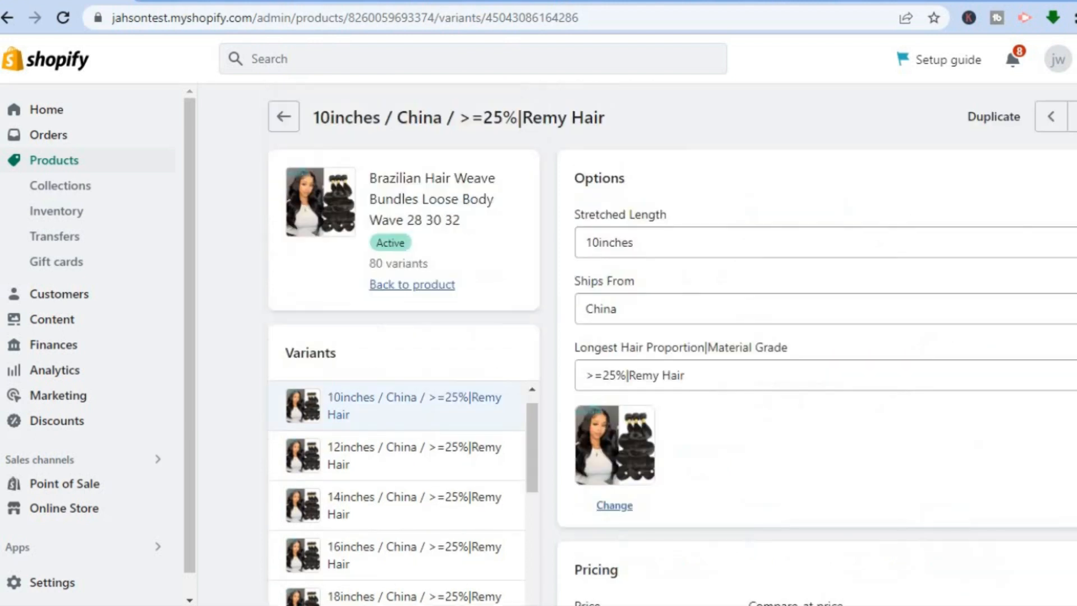
click(282, 115)
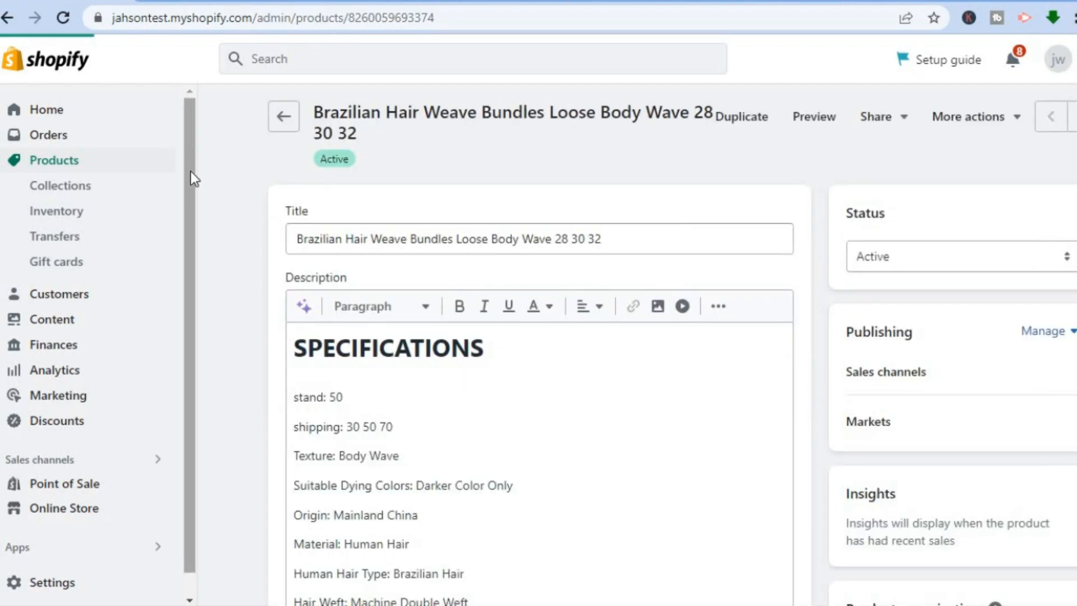
- Go to the store's shipping and delivery settings and open the General shipping rates profile for all products
scroll(192, 200, down, 2)
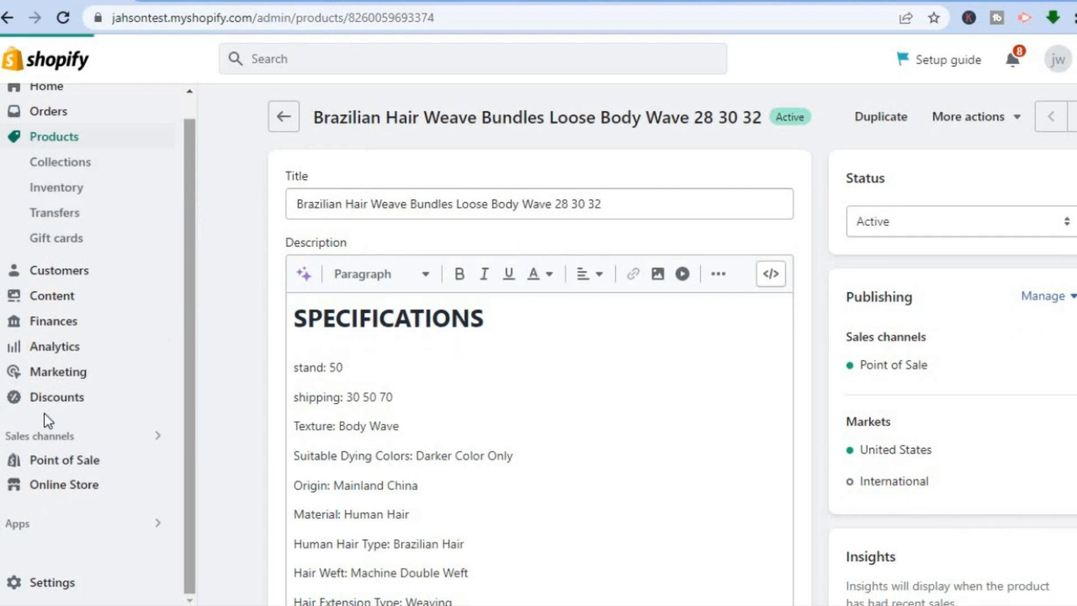
click(50, 585)
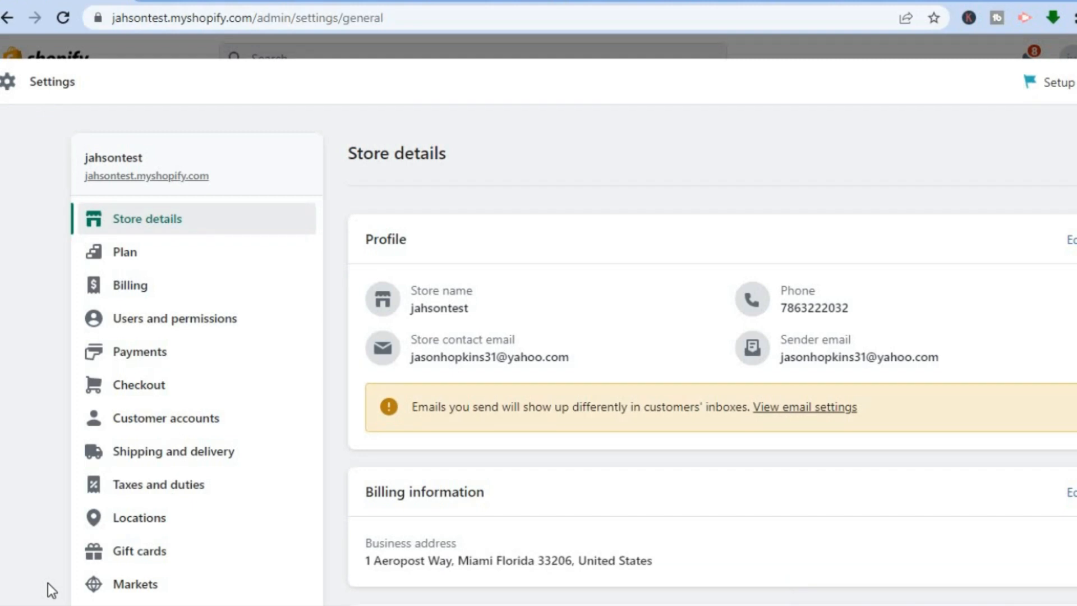
click(165, 462)
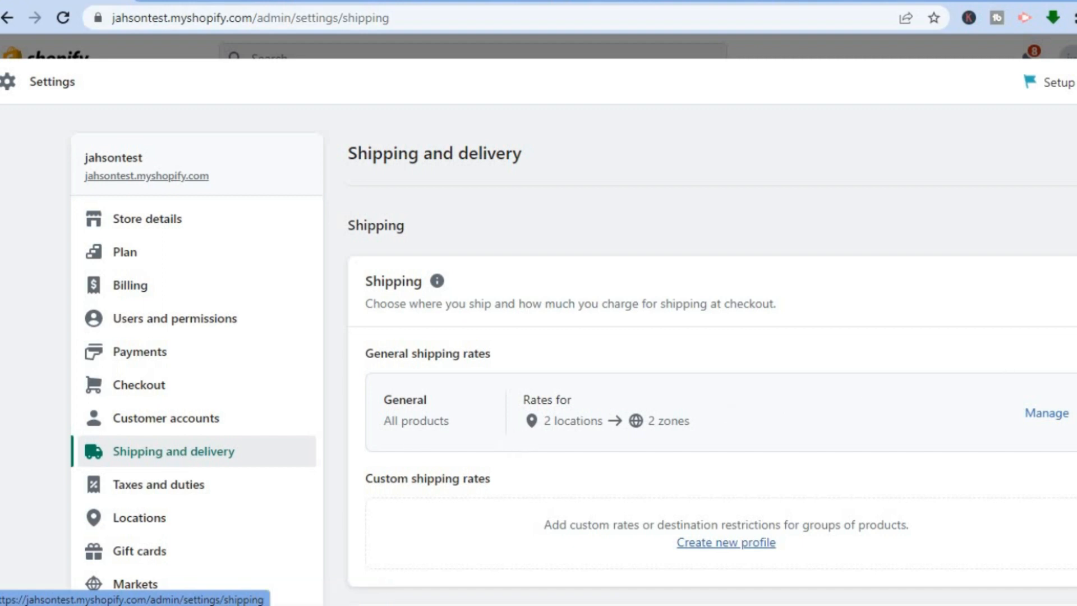
scroll(713, 354, down, 3)
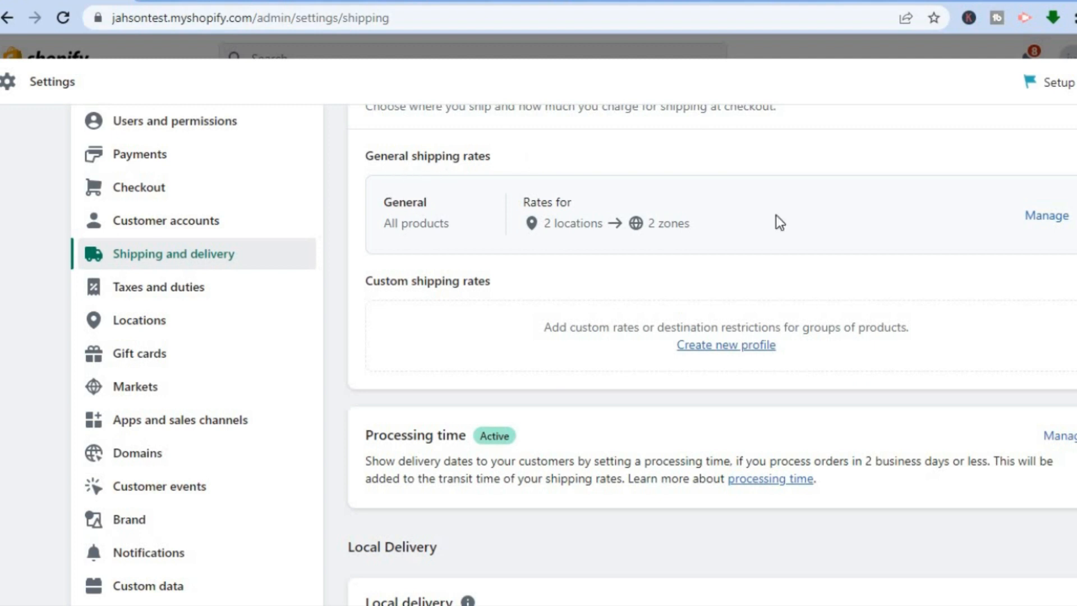
click(1035, 219)
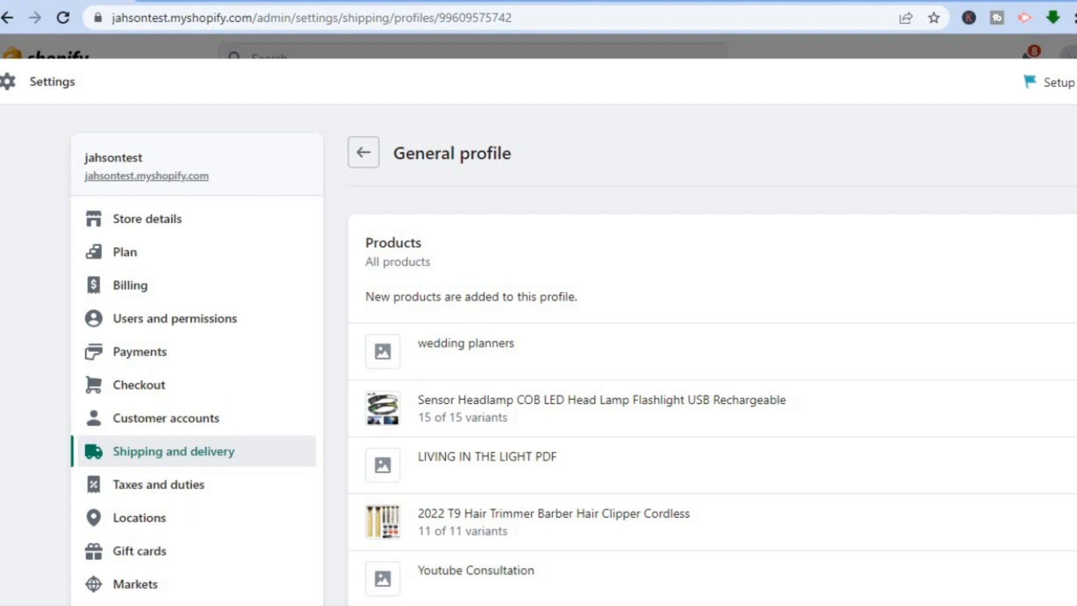
- Review the General profile's products, shipping origins, and domestic and international zone rates, and return to the shipping and delivery overview
scroll(712, 359, down, 10)
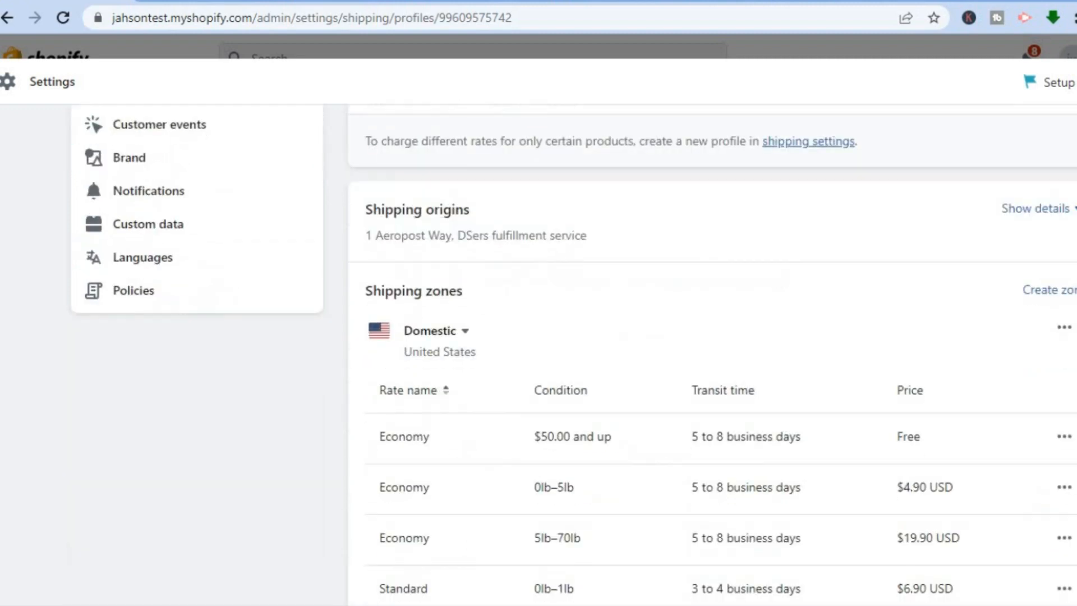
scroll(713, 359, down, 1)
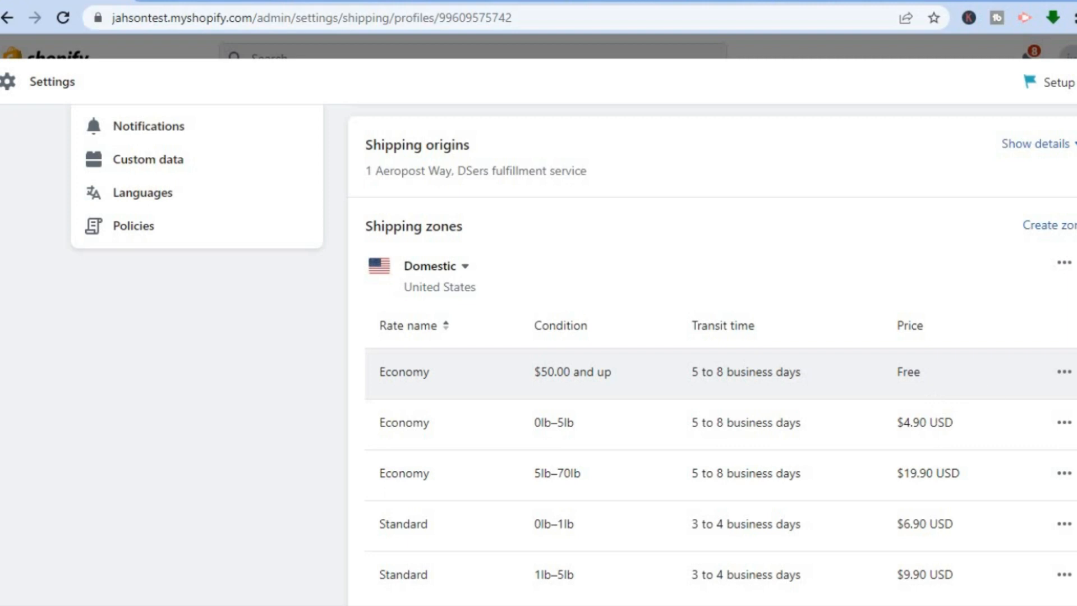
scroll(937, 396, down, 10)
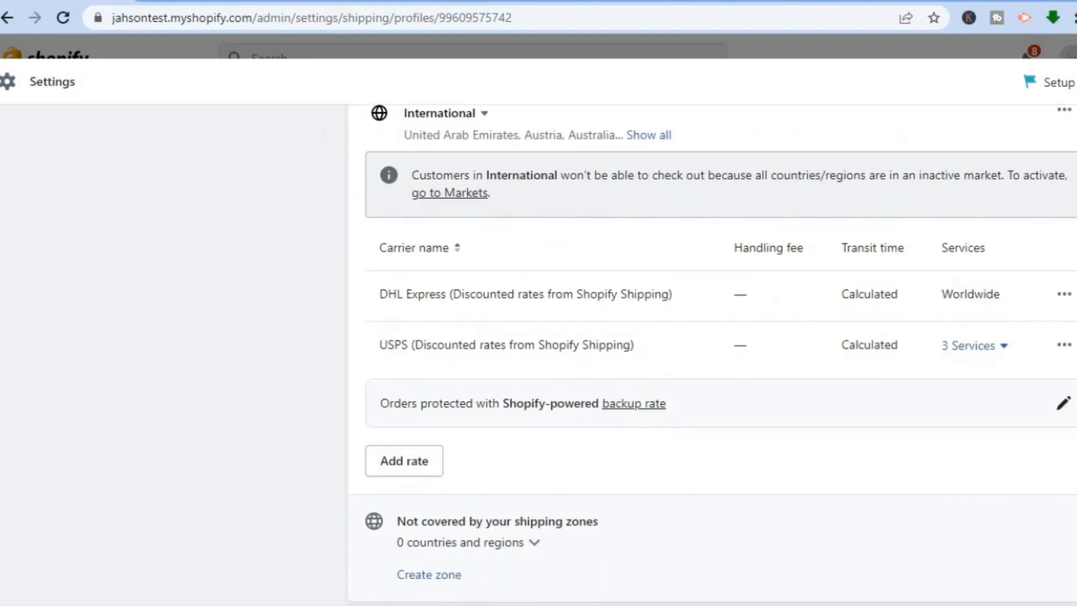
scroll(712, 357, down, 3)
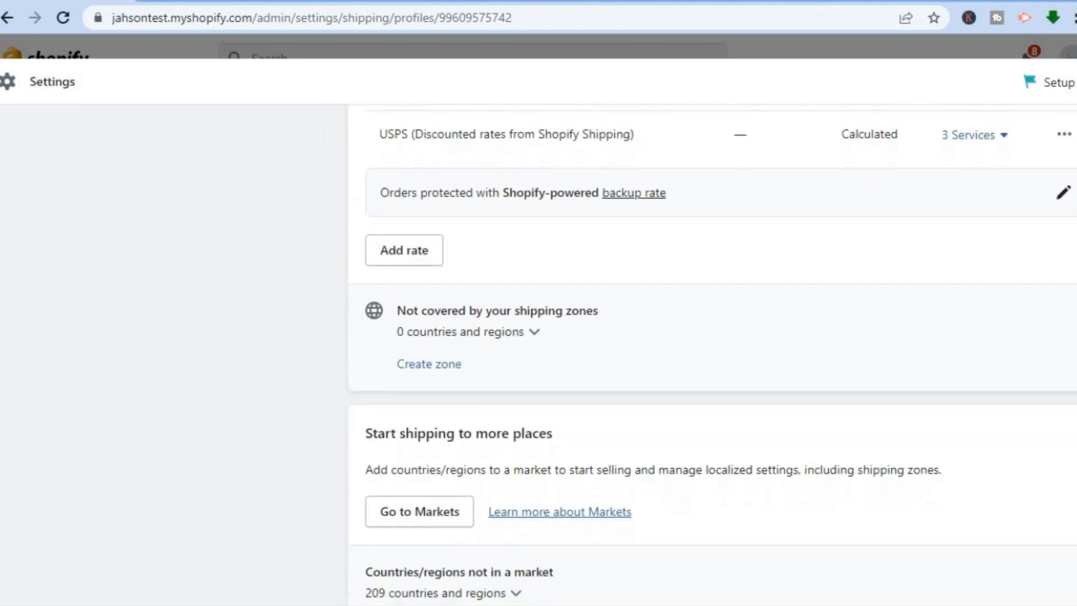
scroll(713, 353, up, 12)
scroll(573, 354, up, 7)
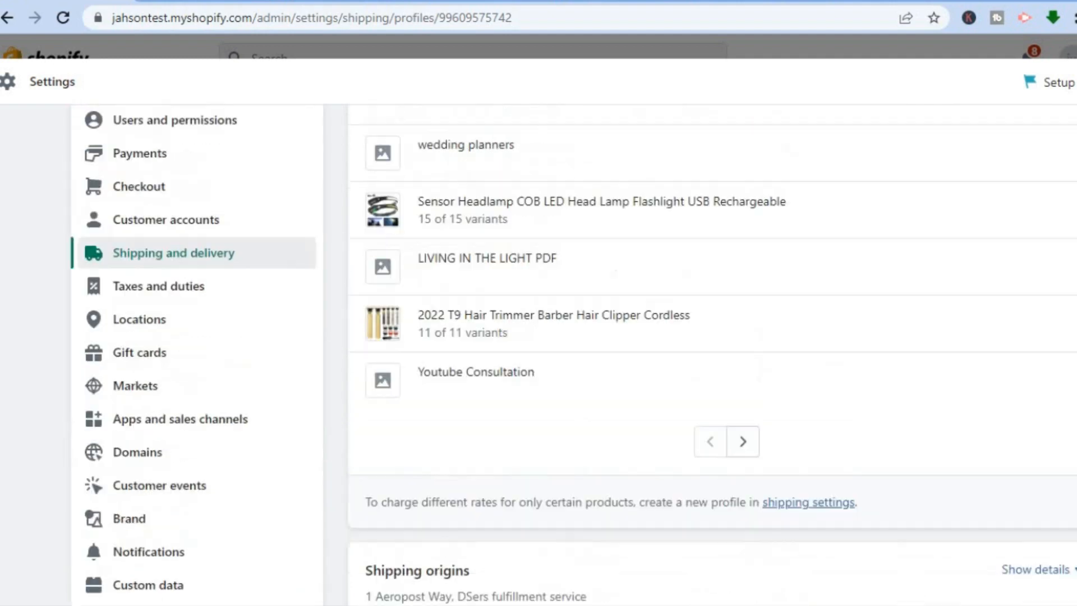
scroll(702, 470, down, 4)
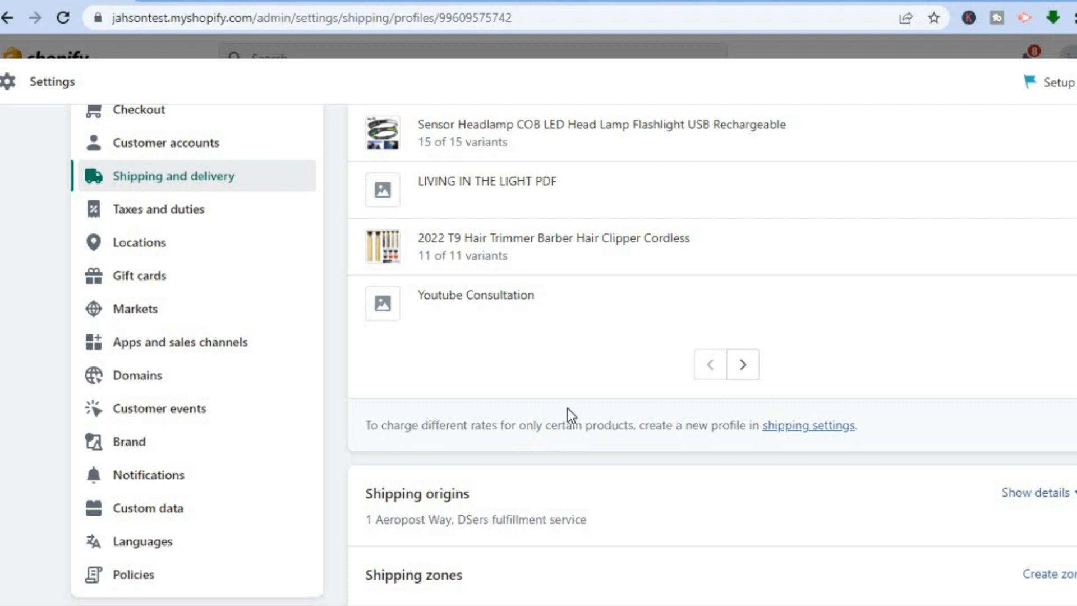
scroll(574, 355, down, 9)
scroll(574, 355, up, 12)
scroll(574, 355, up, 2)
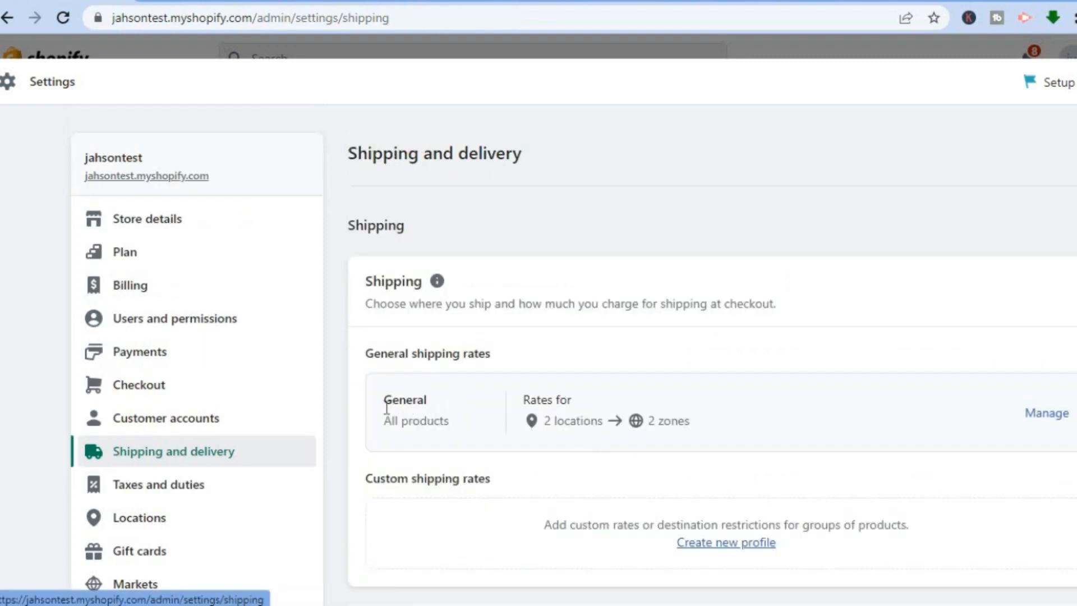
- Review the Shopify Payments rates, accepted cards, Shop Pay and wallets in the payment settings, and return to the payments overview
click(179, 353)
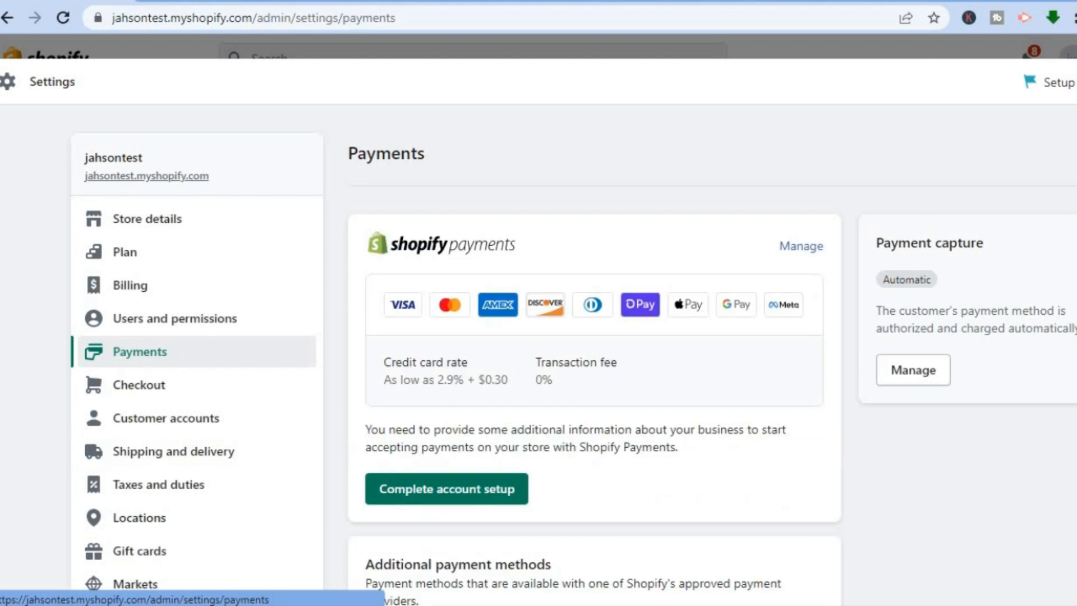
scroll(572, 365, down, 1)
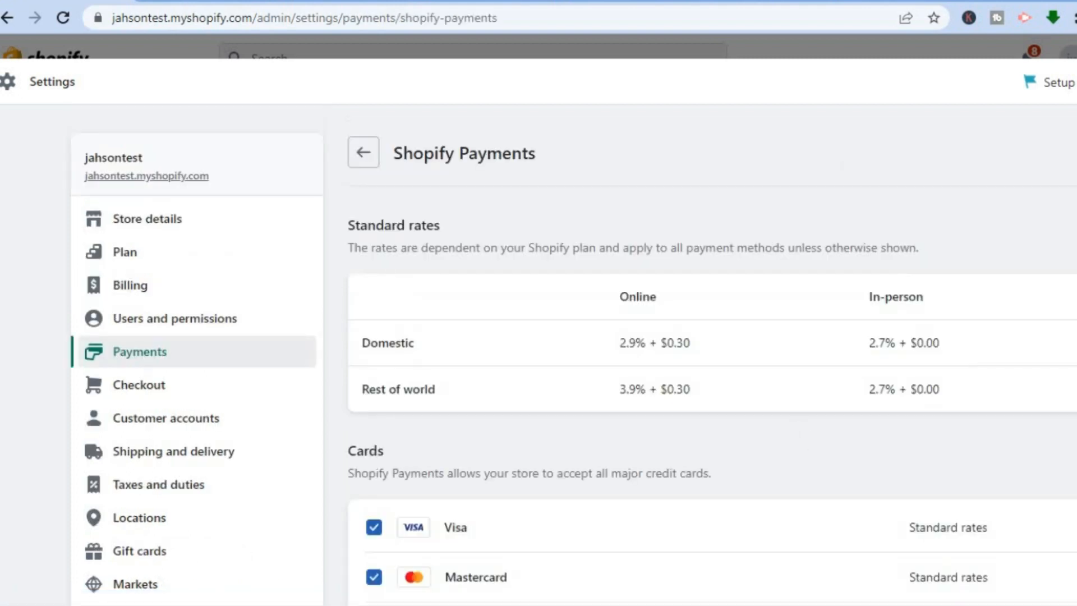
scroll(574, 367, down, 9)
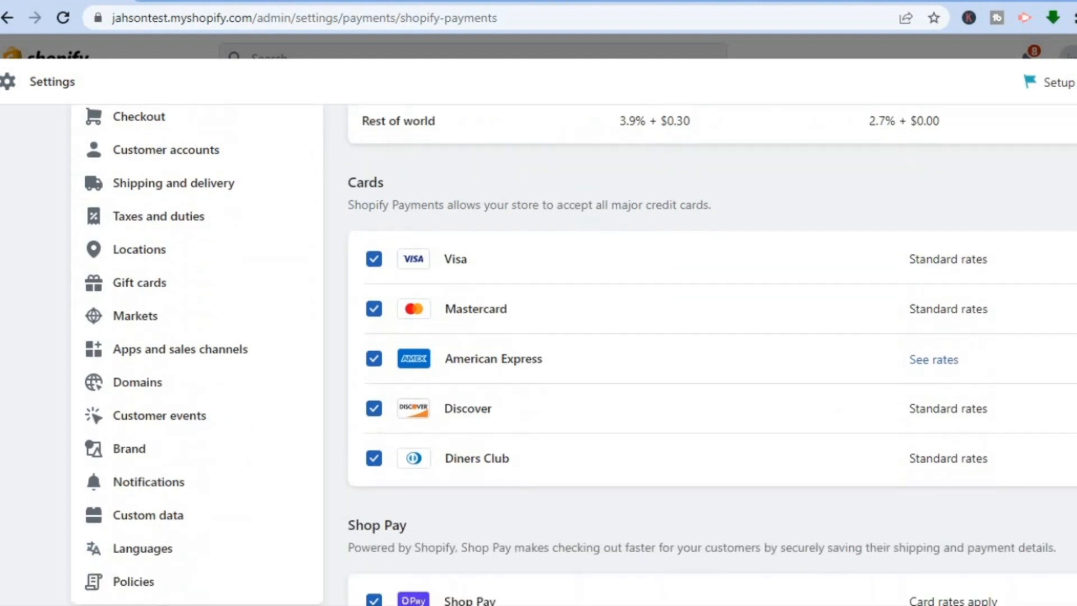
scroll(574, 367, up, 3)
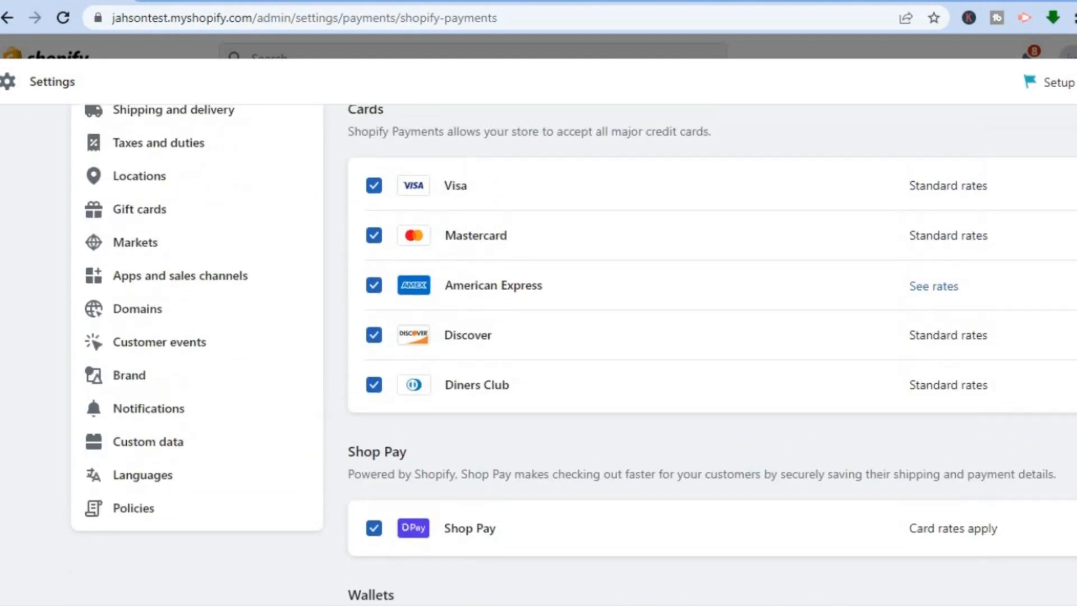
scroll(574, 367, down, 6)
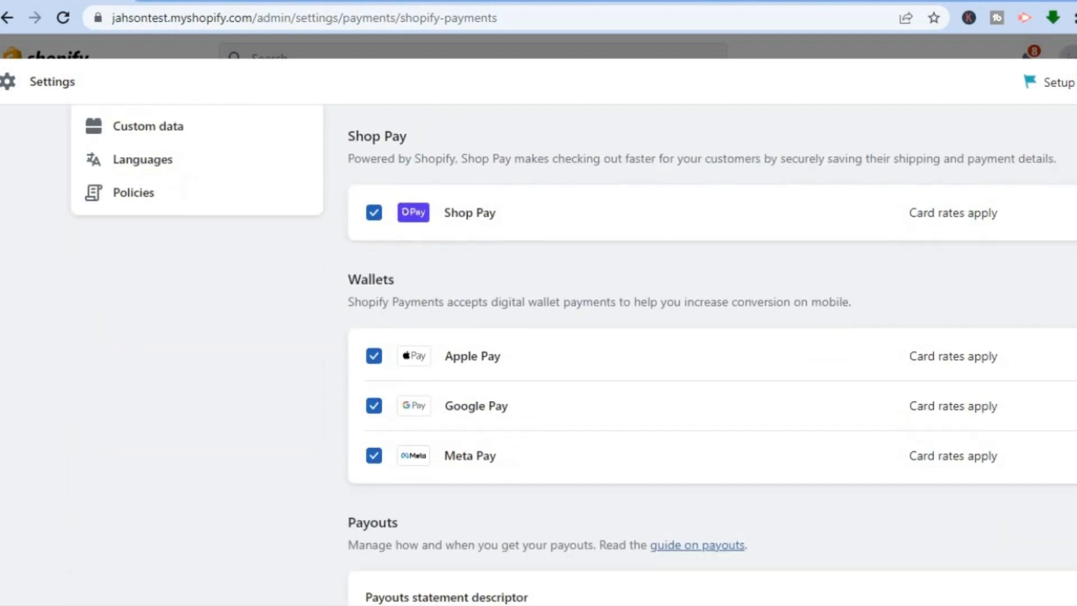
scroll(574, 367, down, 6)
scroll(574, 367, up, 7)
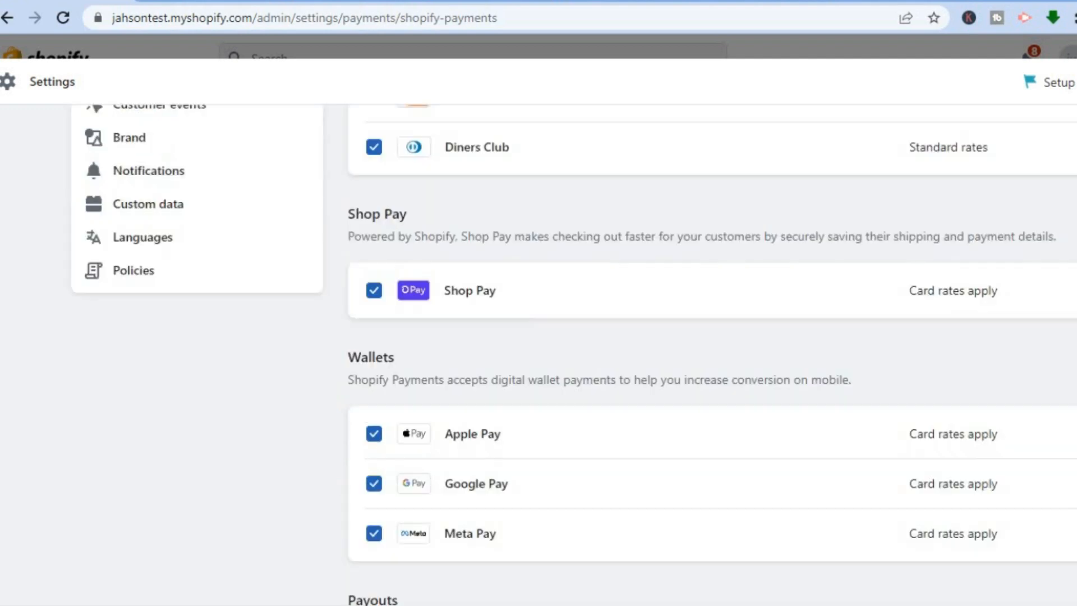
scroll(539, 346, up, 12)
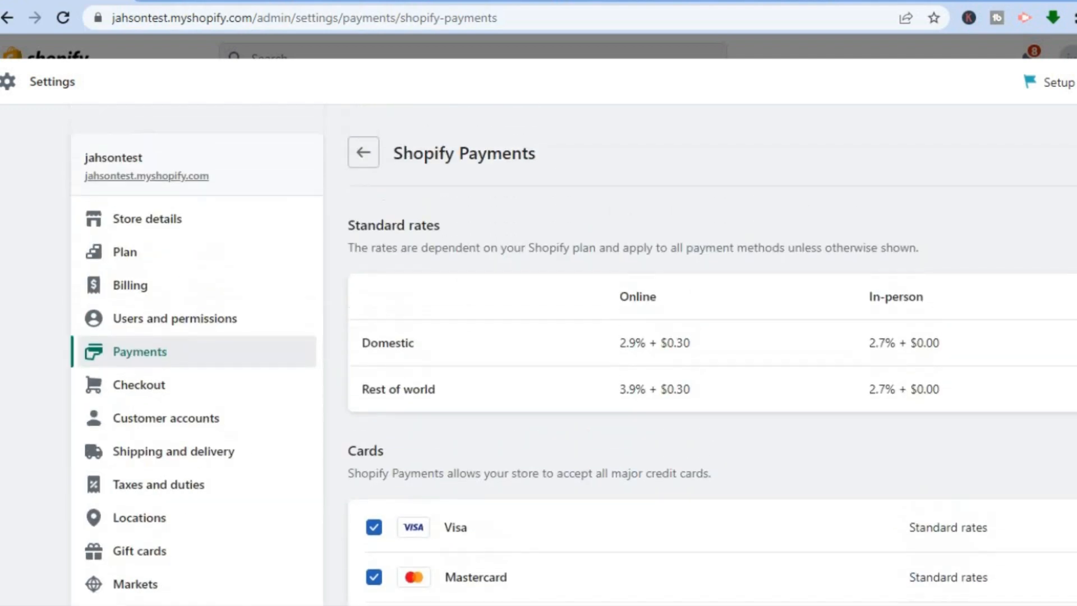
click(365, 161)
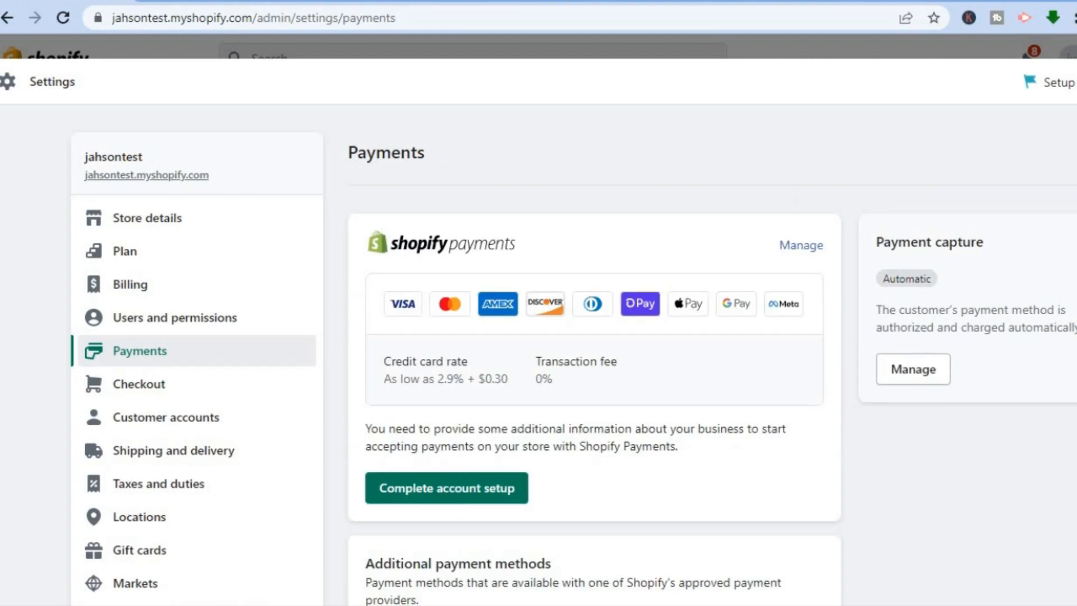
- Check the additional payment methods and browse the list of payment methods that can be added to the store
scroll(539, 355, down, 6)
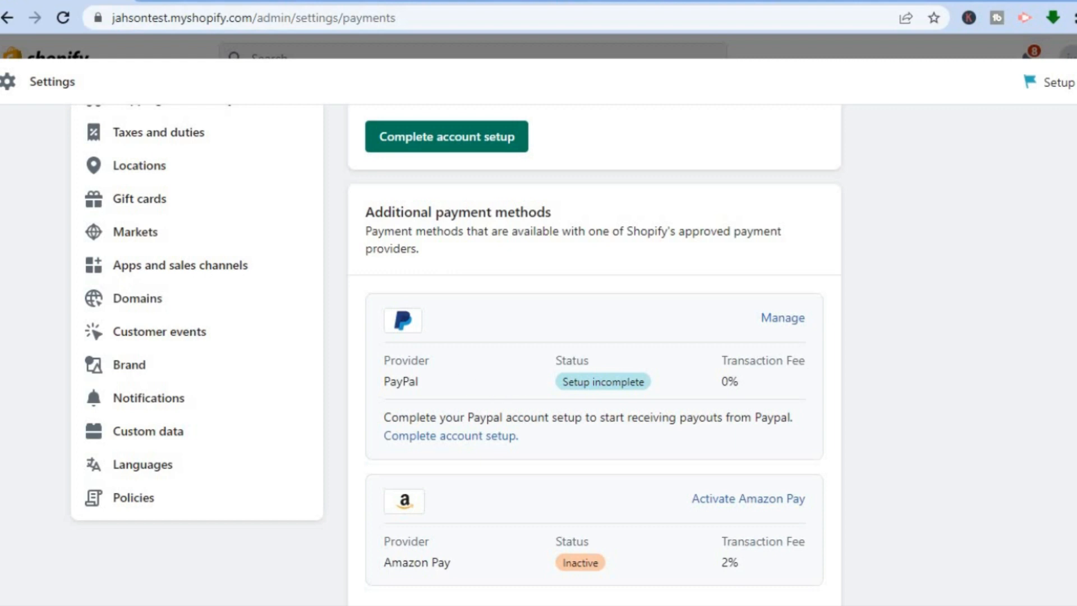
scroll(649, 269, down, 4)
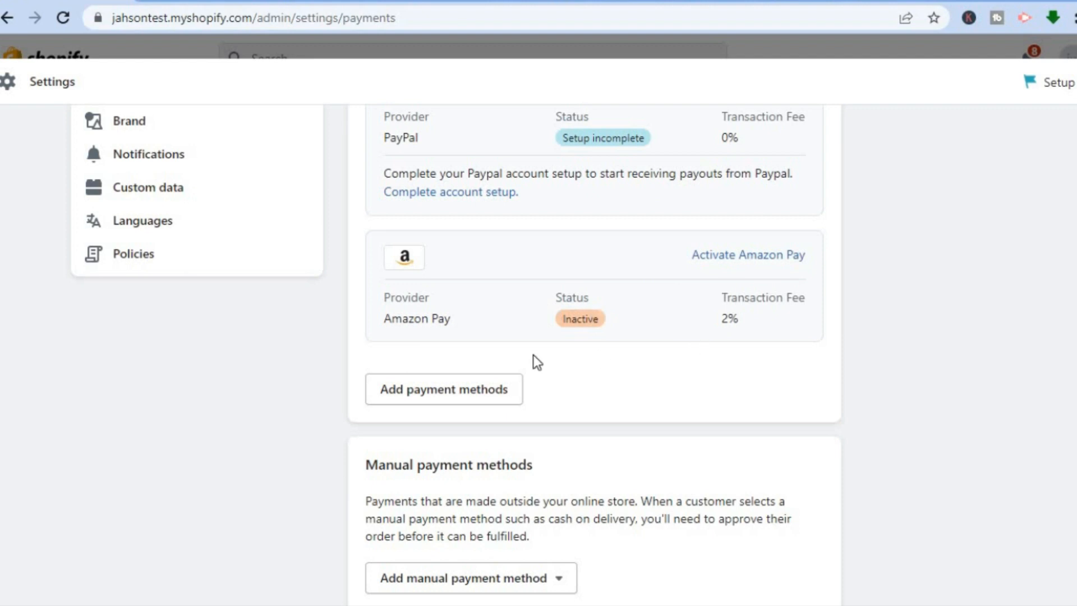
click(433, 393)
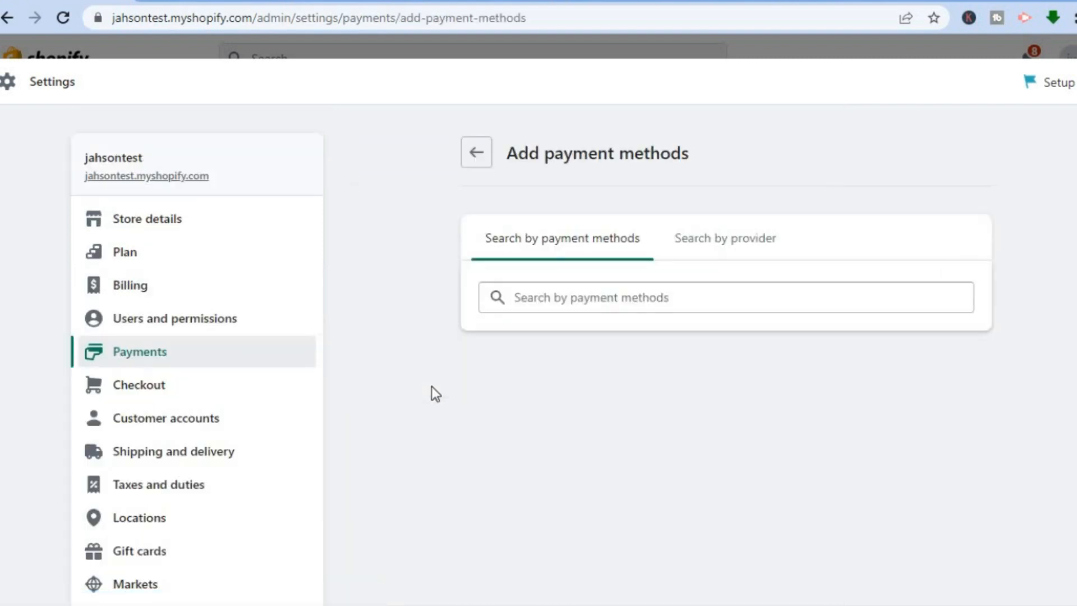
click(586, 298)
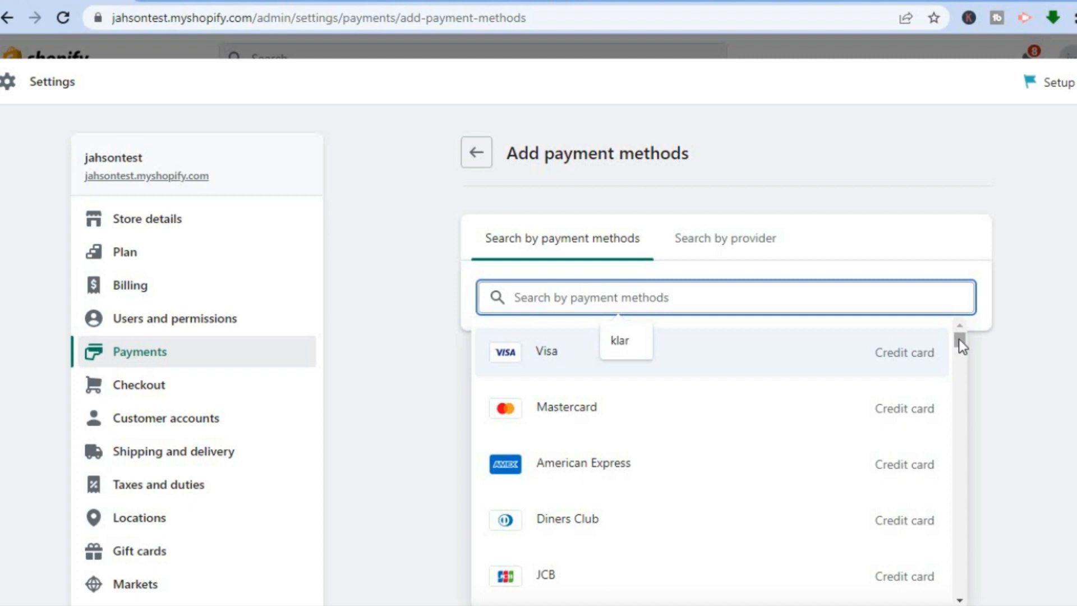
scroll(958, 360, down, 10)
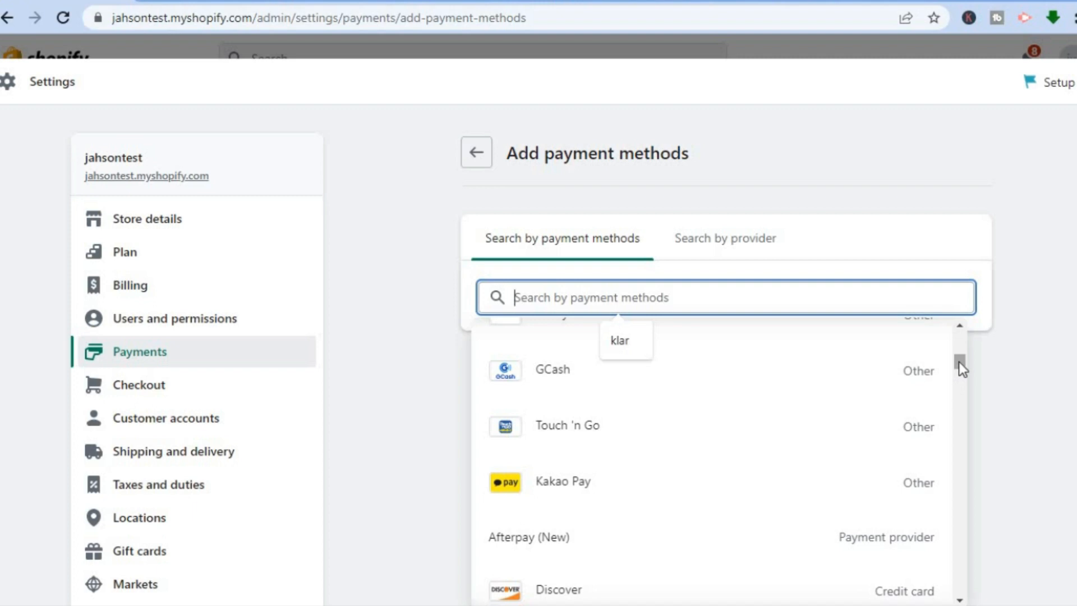
- Close the settings, leave the hair bundle's product page, and open the online store's themes at the current Dawn theme
click(1076, 82)
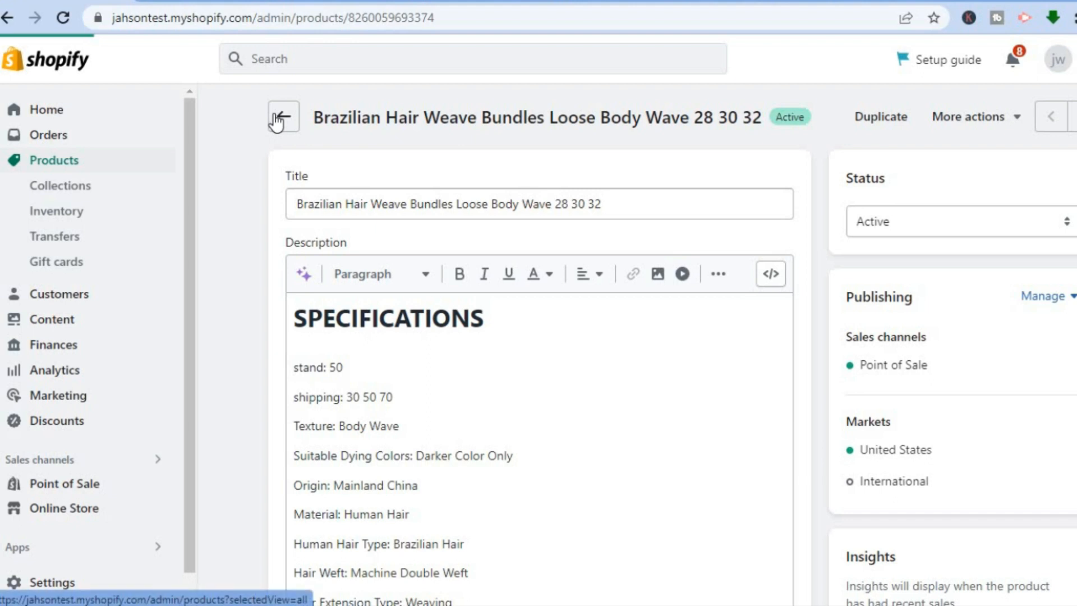
click(277, 119)
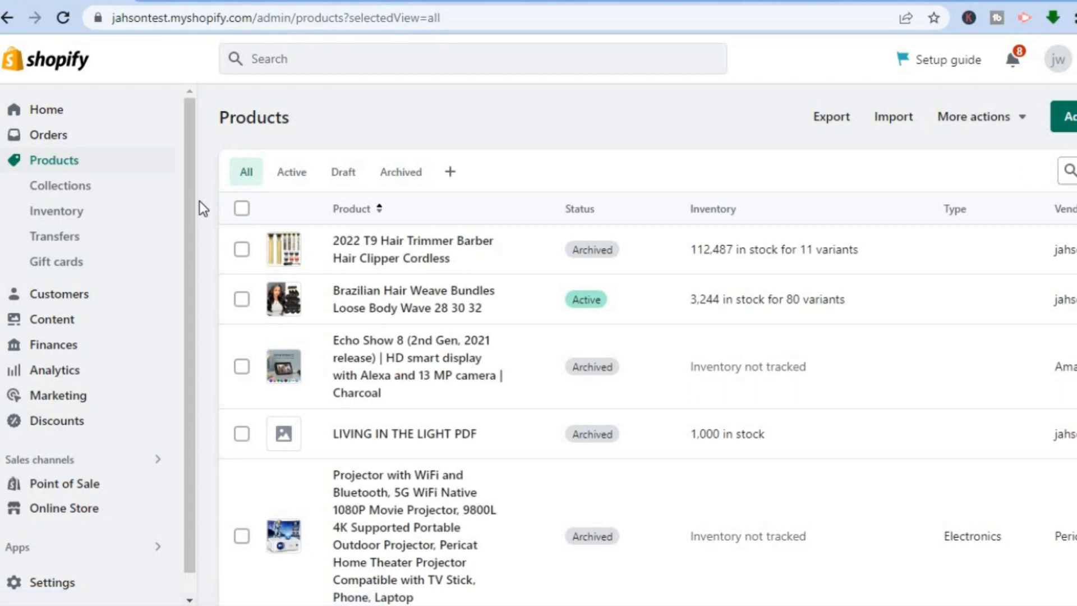
scroll(186, 263, down, 1)
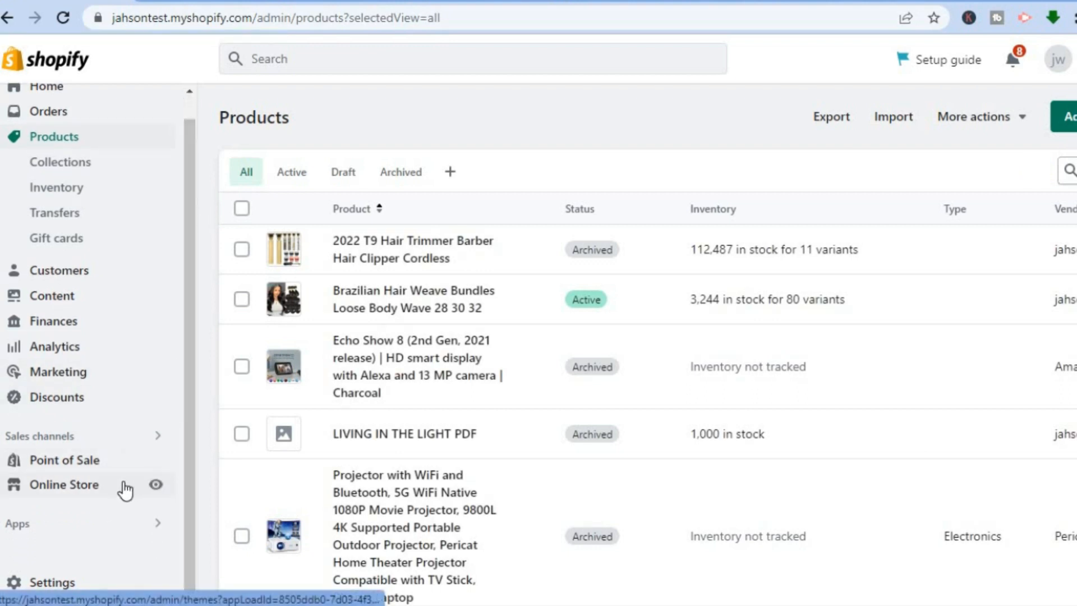
click(85, 485)
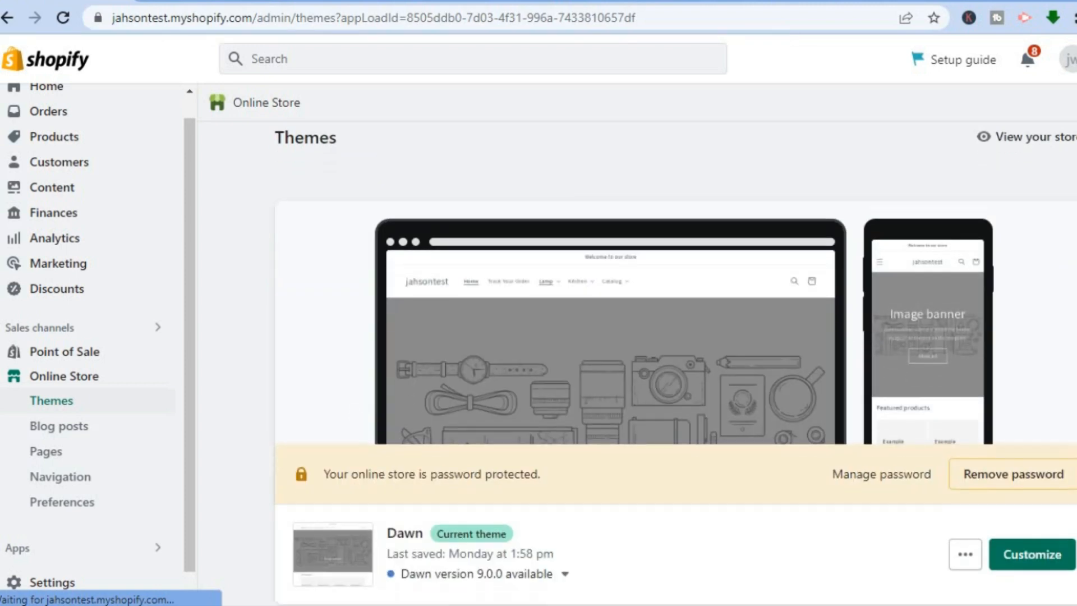
scroll(674, 342, down, 4)
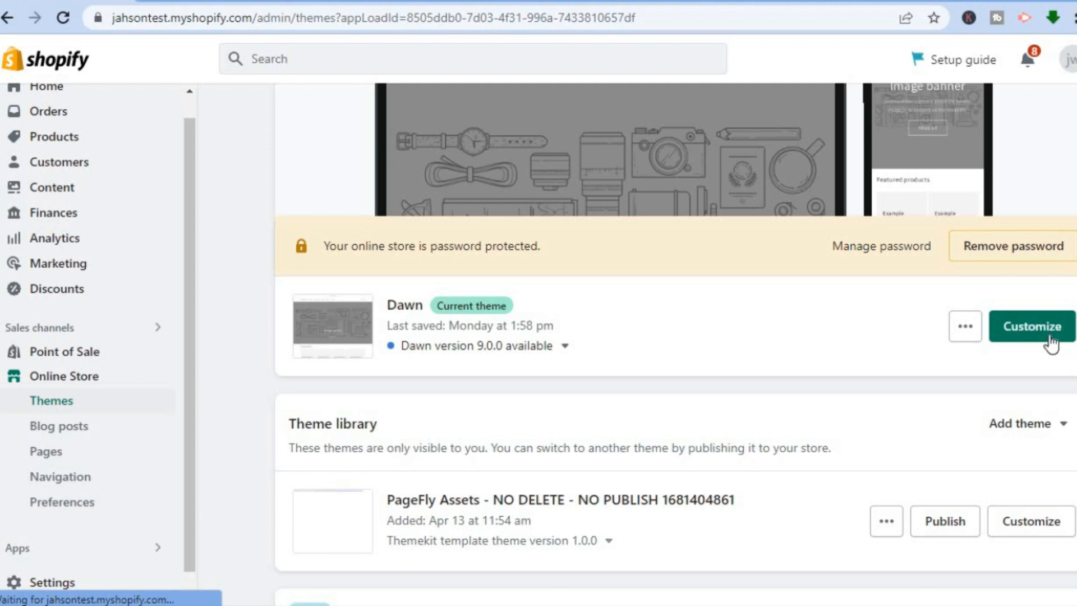
- Open the current Dawn theme for customizing and bring up the settings of the home page's image banner section
click(1048, 341)
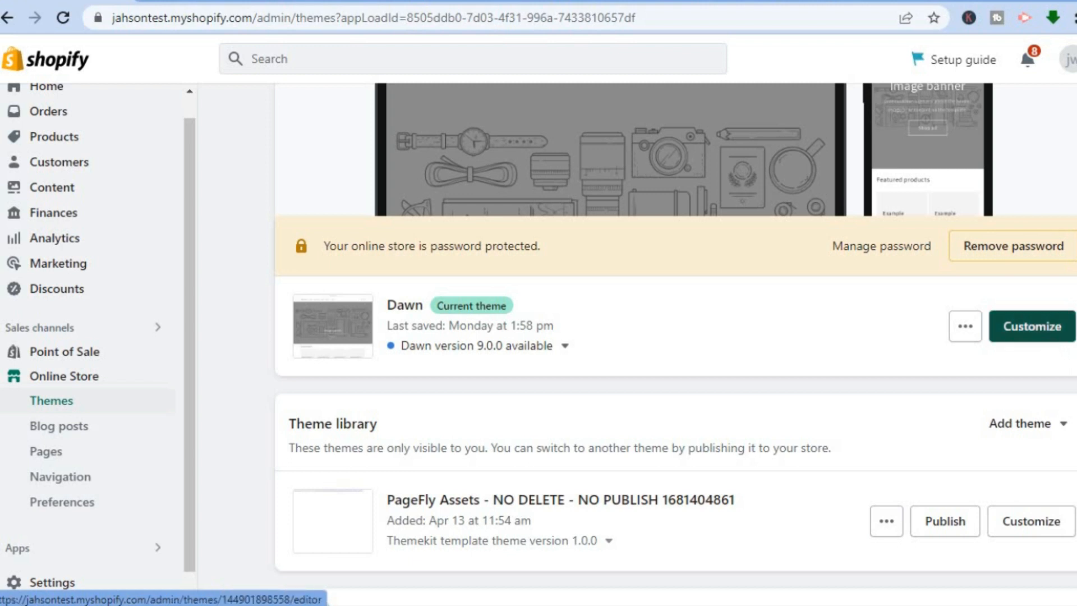
scroll(674, 342, down, 1)
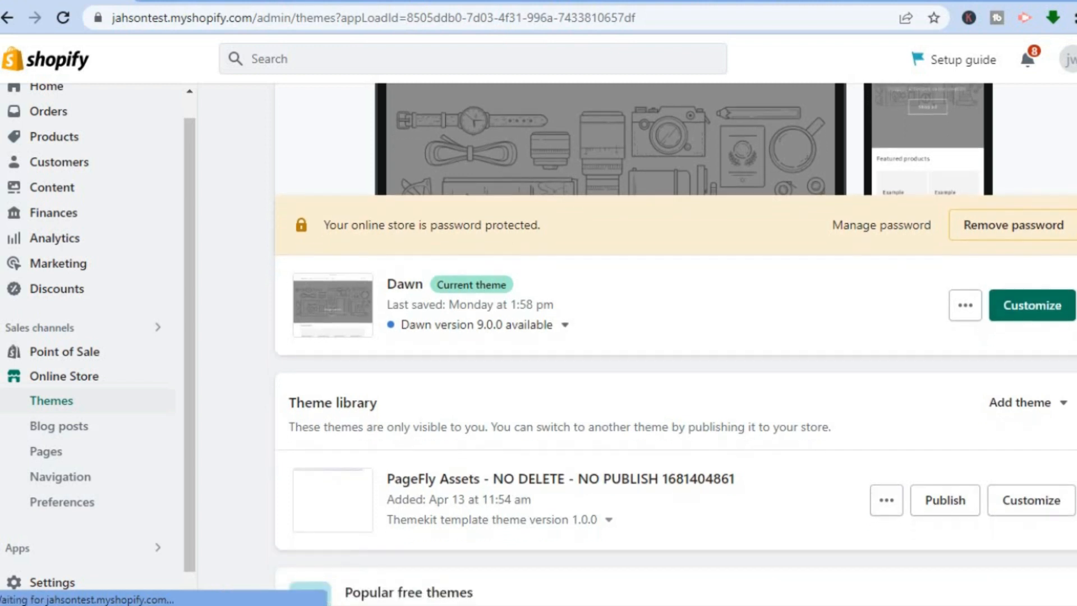
scroll(673, 342, down, 5)
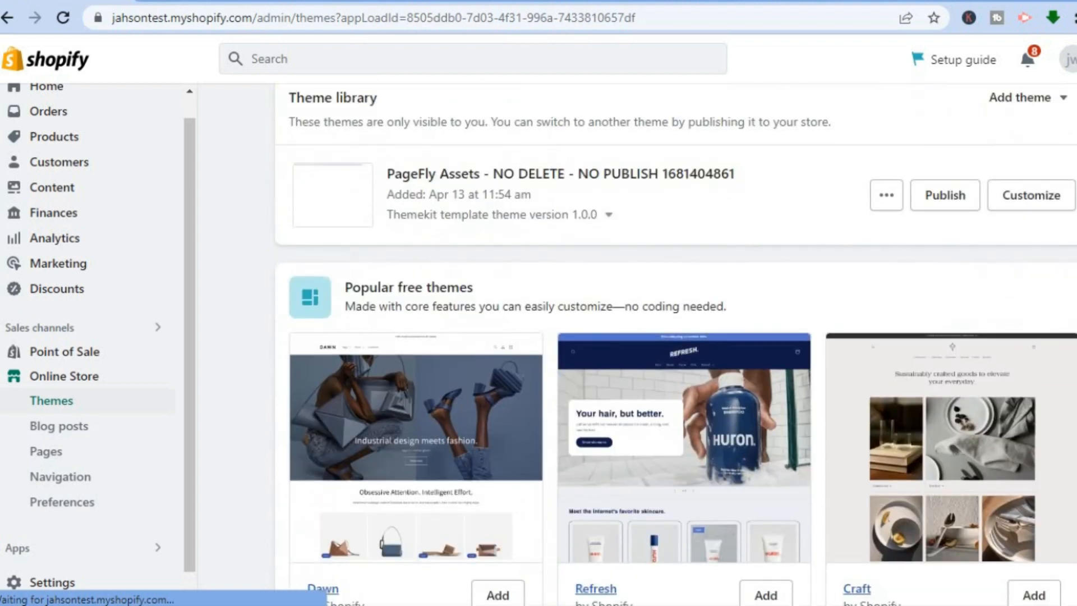
scroll(649, 329, down, 2)
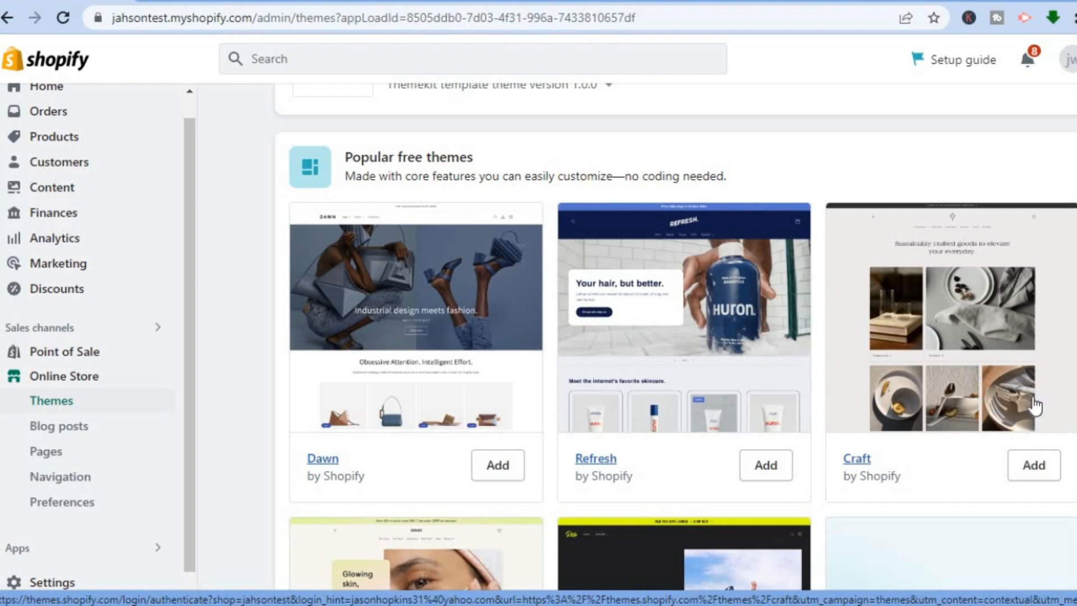
scroll(673, 336, down, 4)
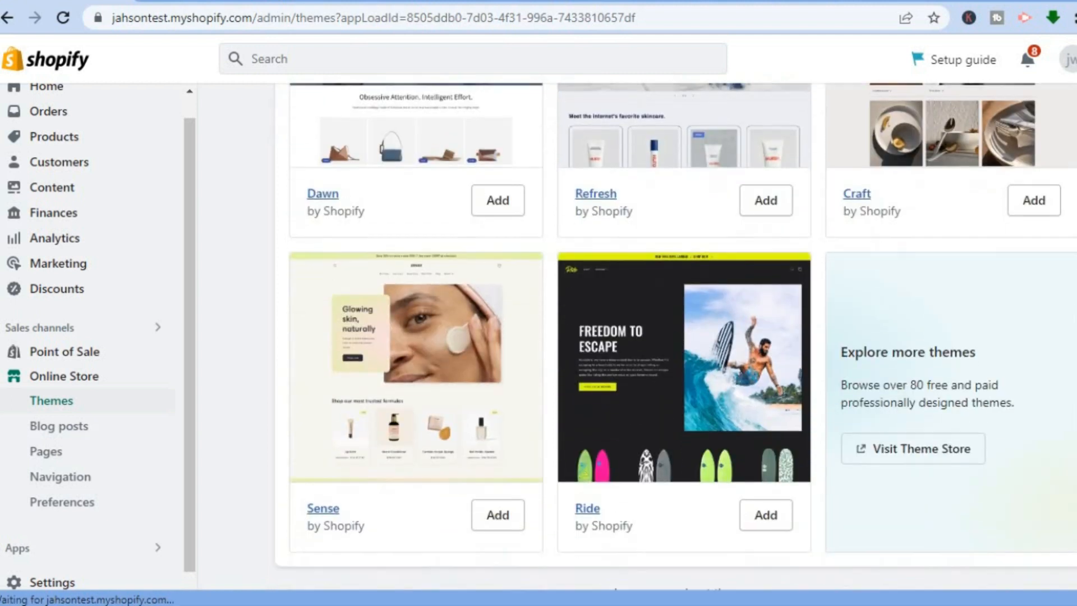
scroll(673, 337, up, 10)
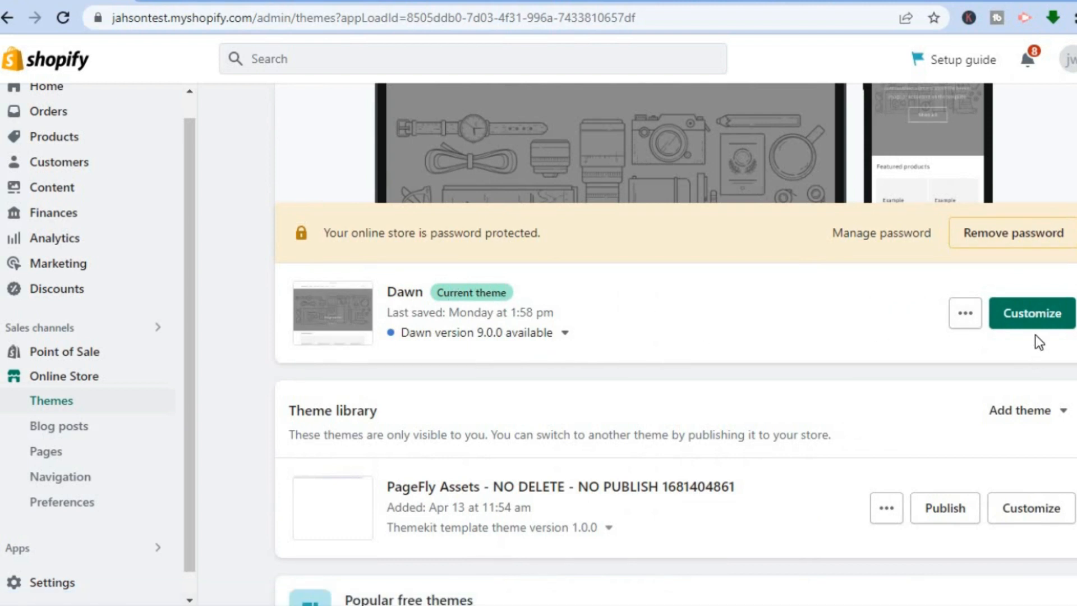
click(1036, 314)
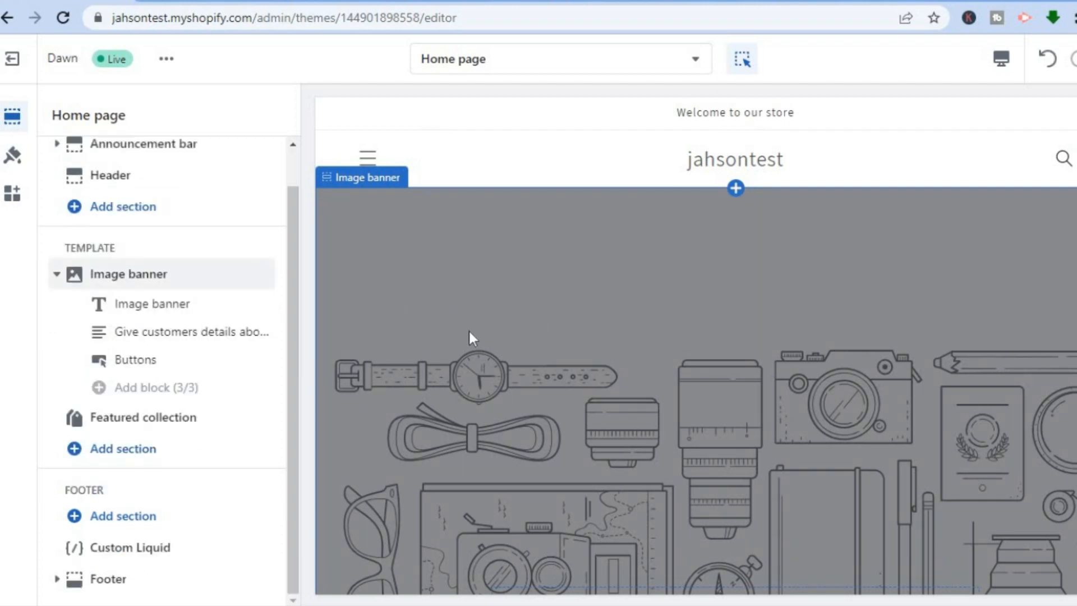
click(500, 307)
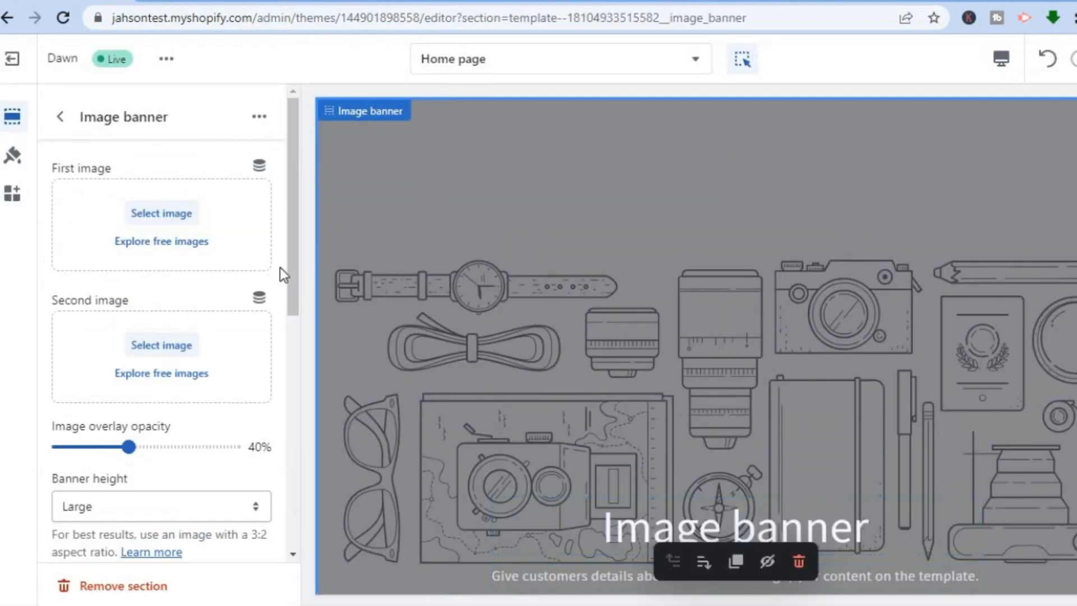
click(199, 242)
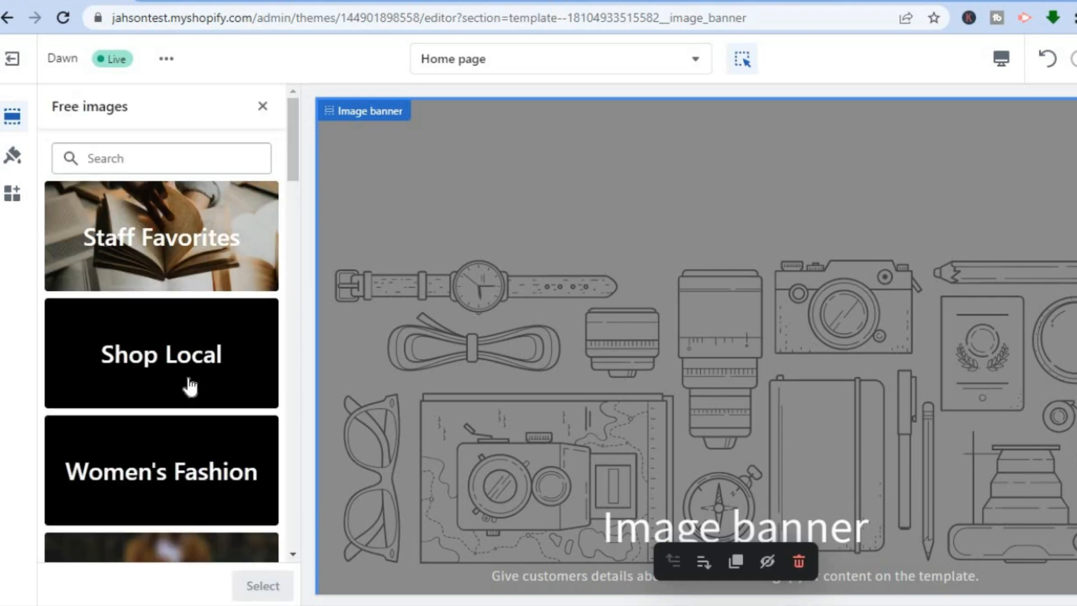
click(180, 456)
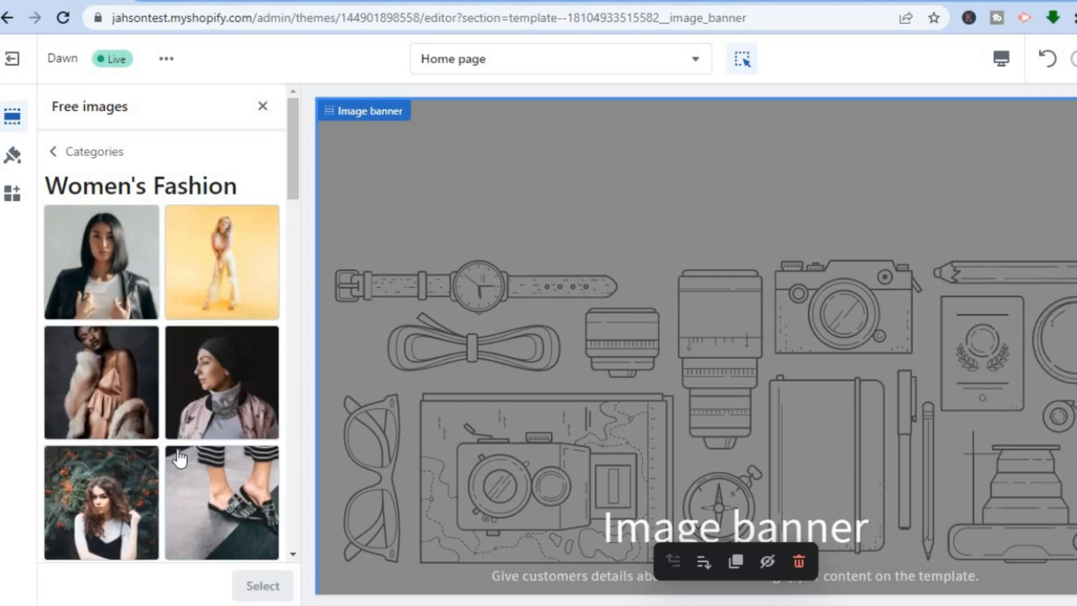
click(115, 287)
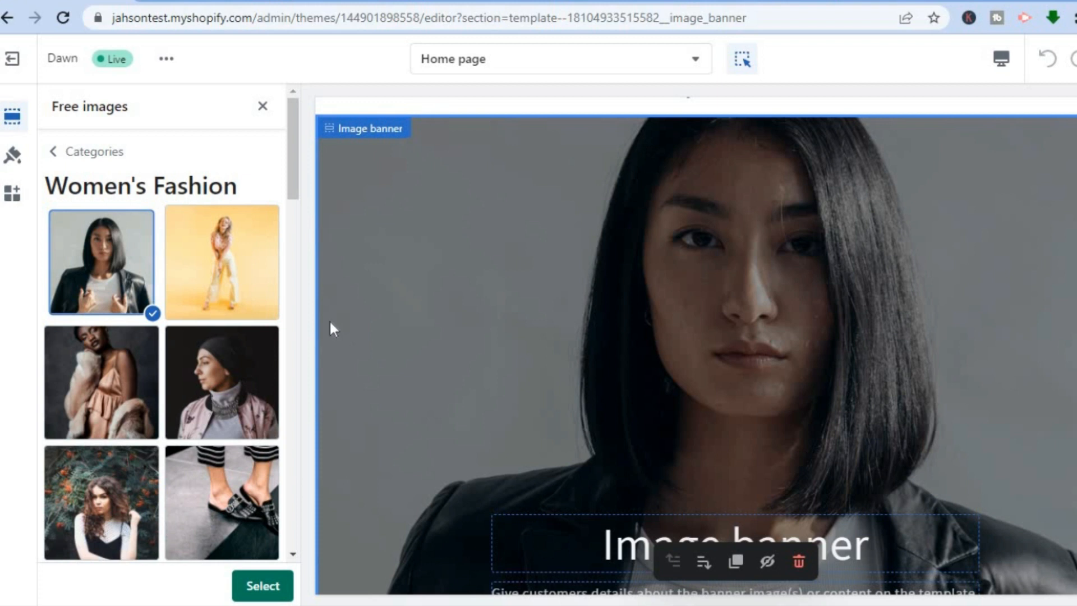
click(53, 151)
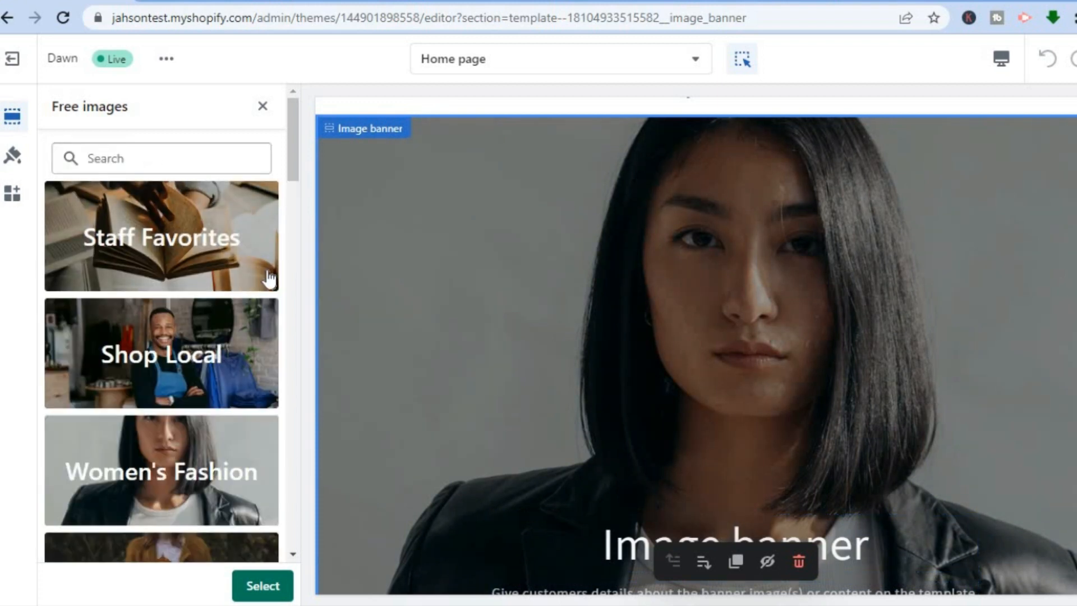
click(258, 99)
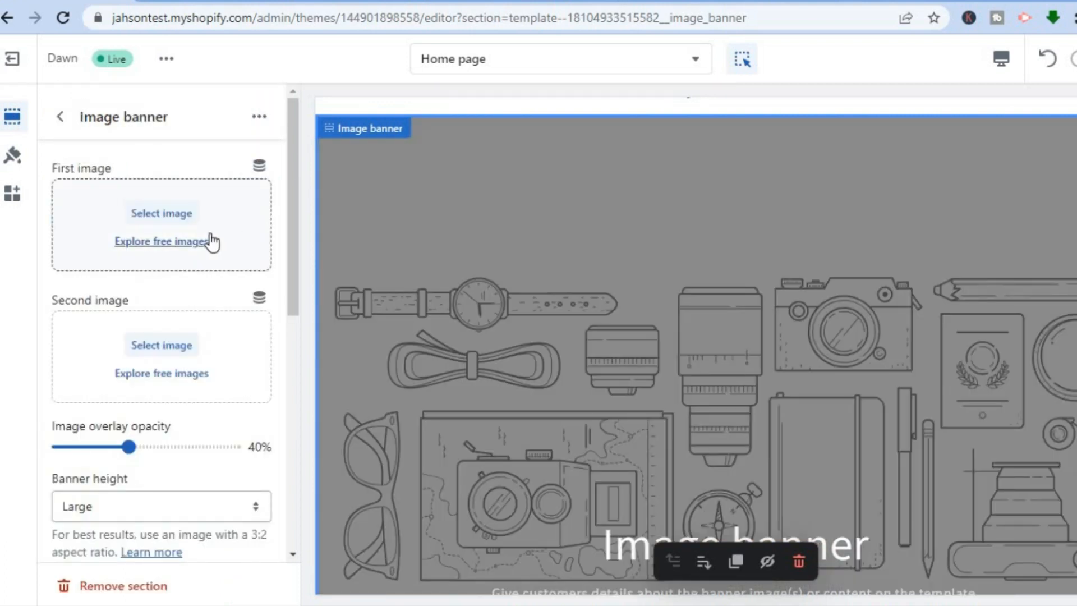
- Set the banner's first image to the free Women's Fashion photo of the dark-haired model with a leather jacket over her shoulders
click(164, 241)
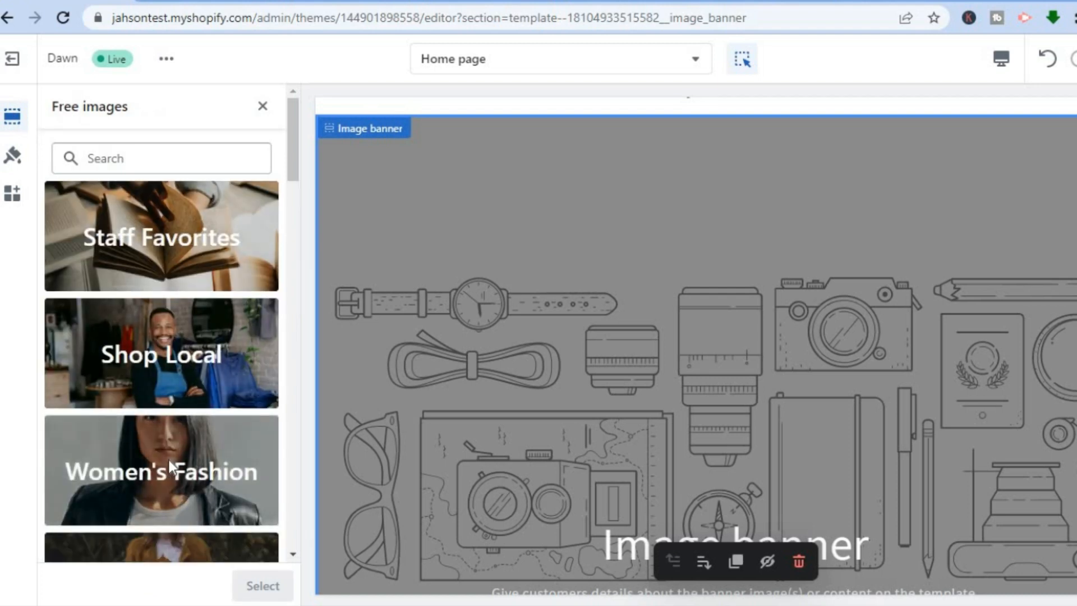
click(170, 460)
click(139, 293)
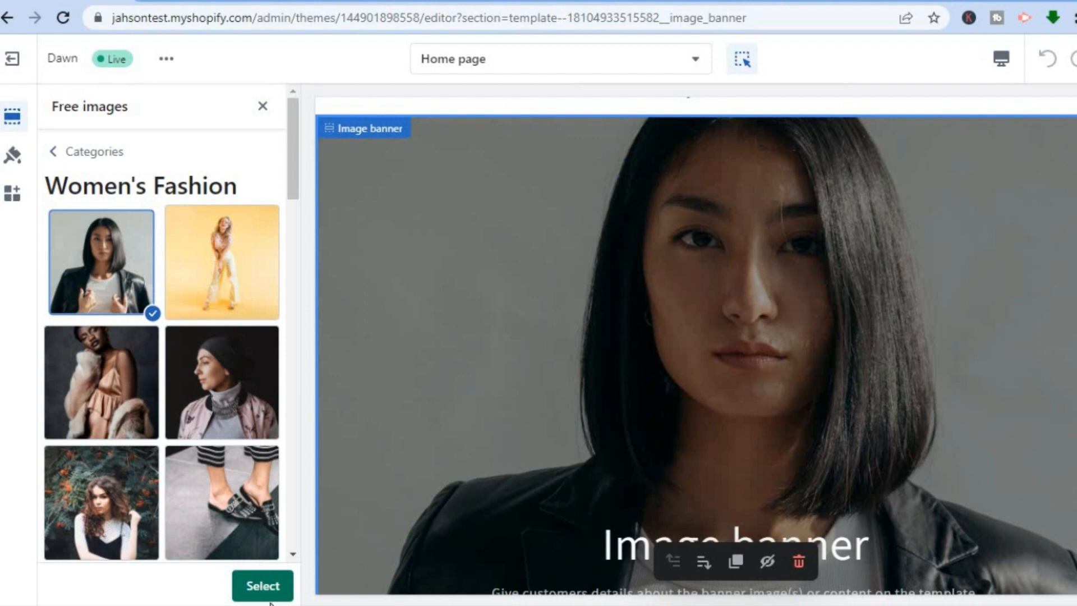
click(264, 586)
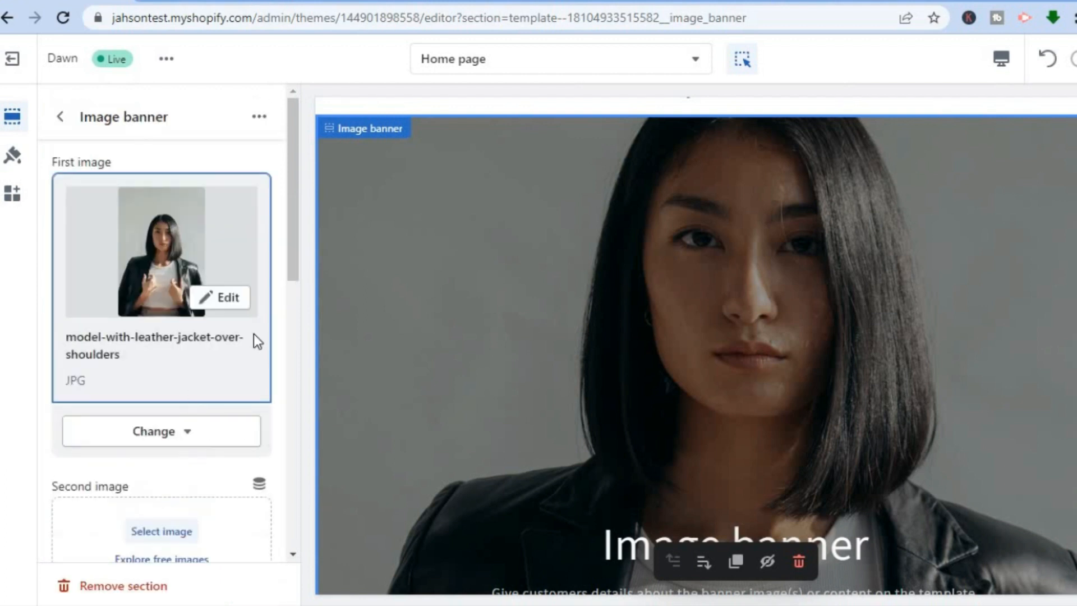
- Compare the Small and Medium banner heights for the image banner and set the height to Small
drag(296, 245, 296, 336)
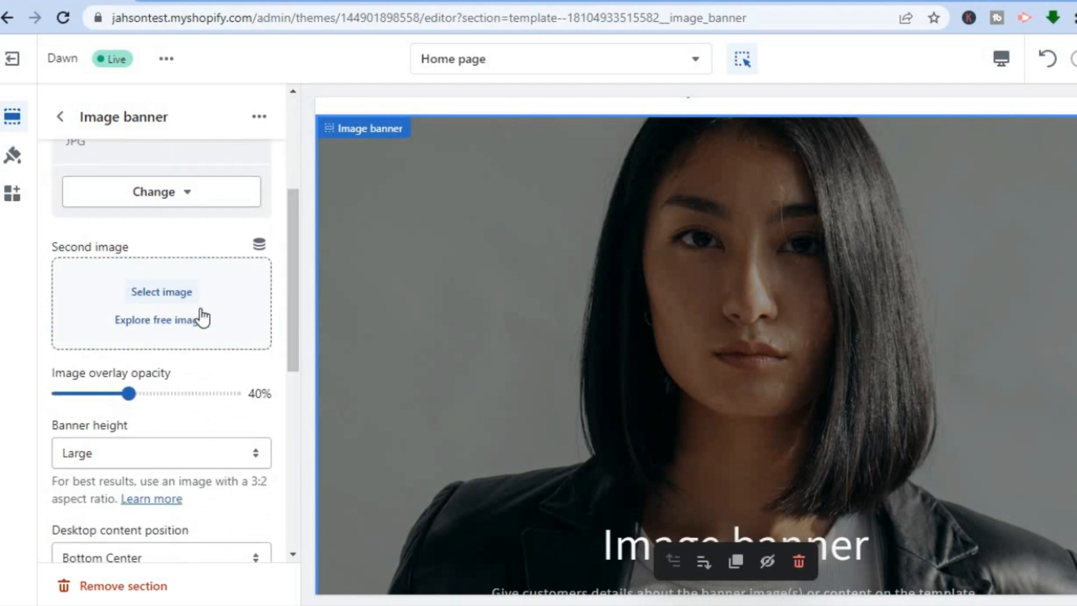
click(207, 449)
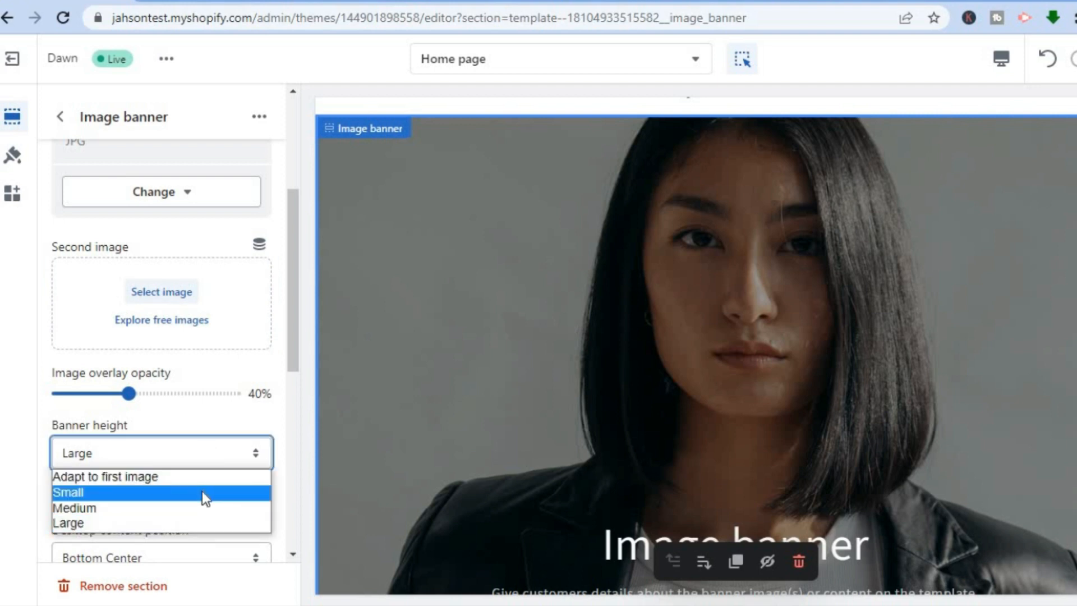
click(202, 491)
click(203, 456)
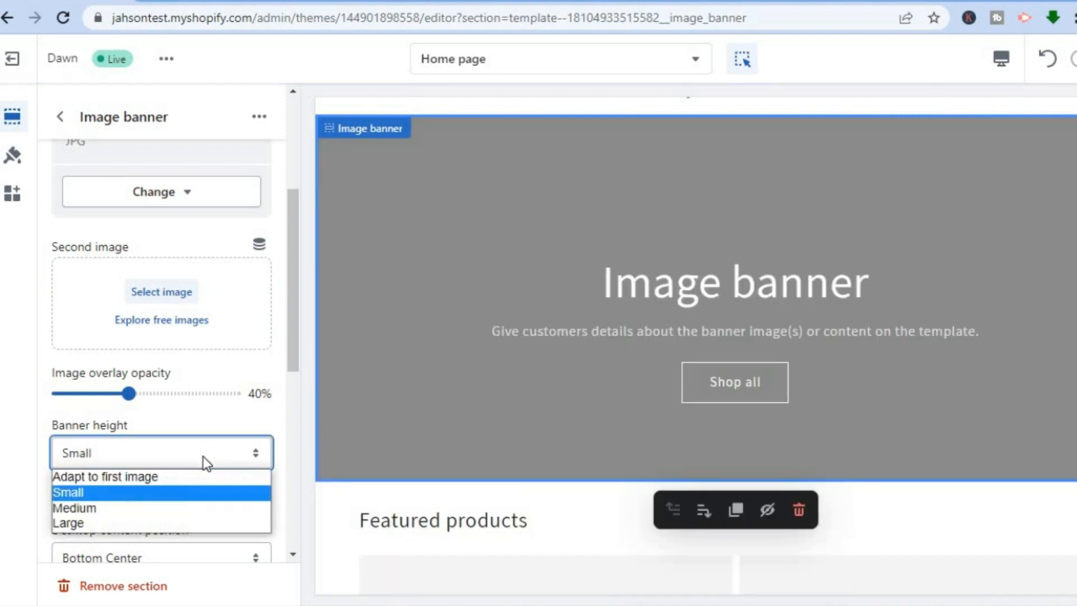
click(187, 506)
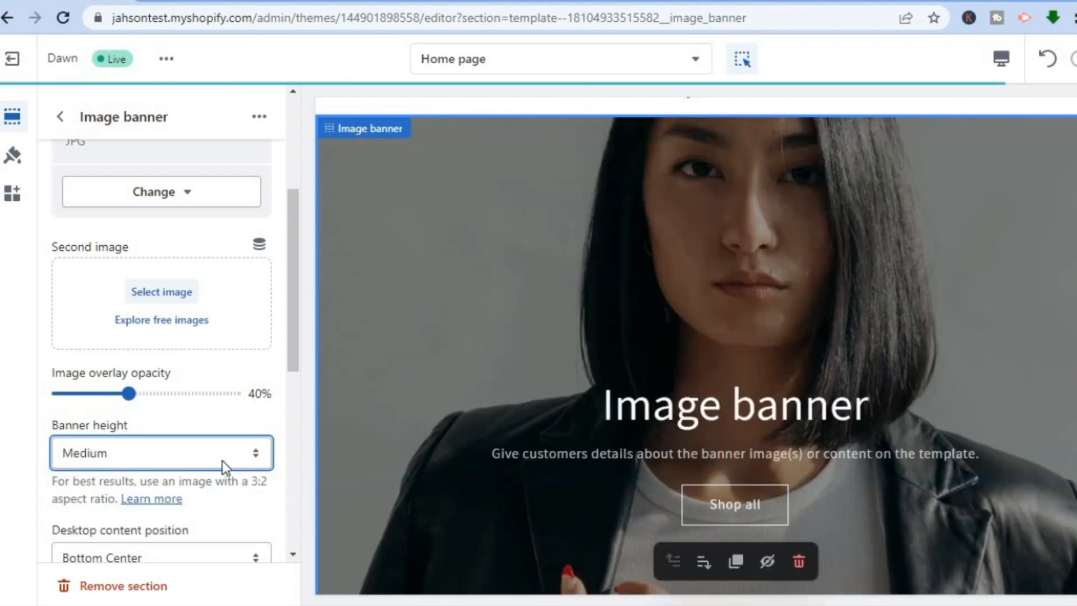
click(223, 461)
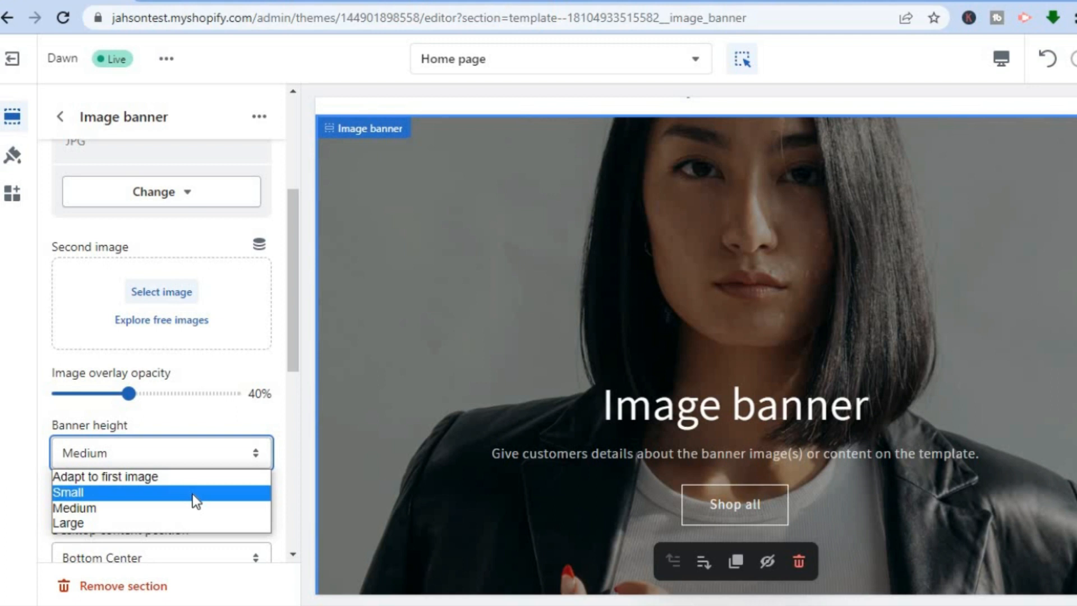
click(193, 494)
- Review the image banner's content alignment, color scheme and mobile layout settings, and return to the home page's section list
drag(289, 334, 291, 480)
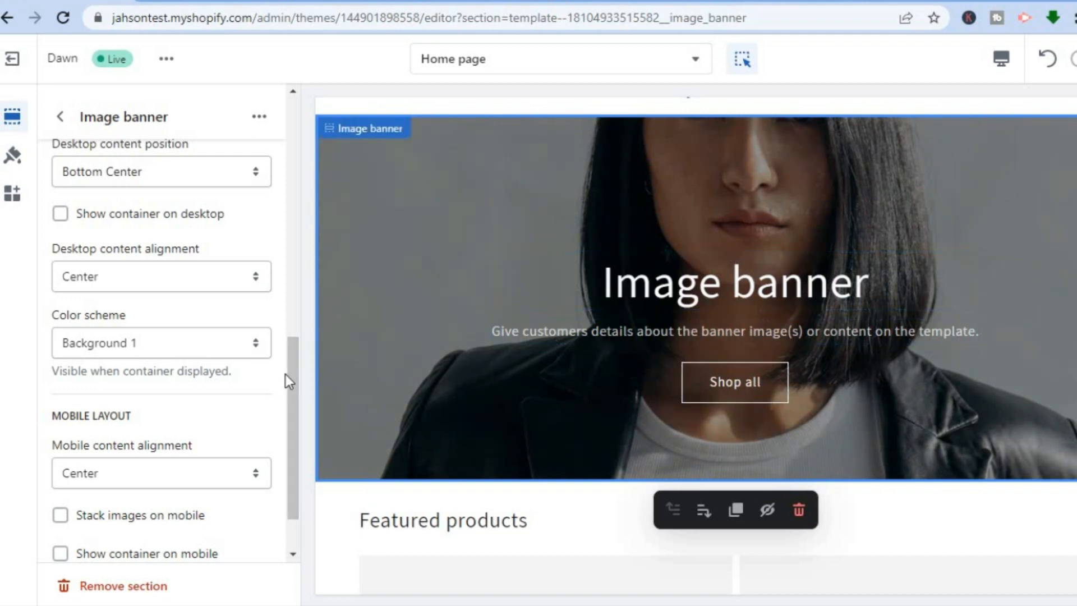
scroll(290, 437, down, 2)
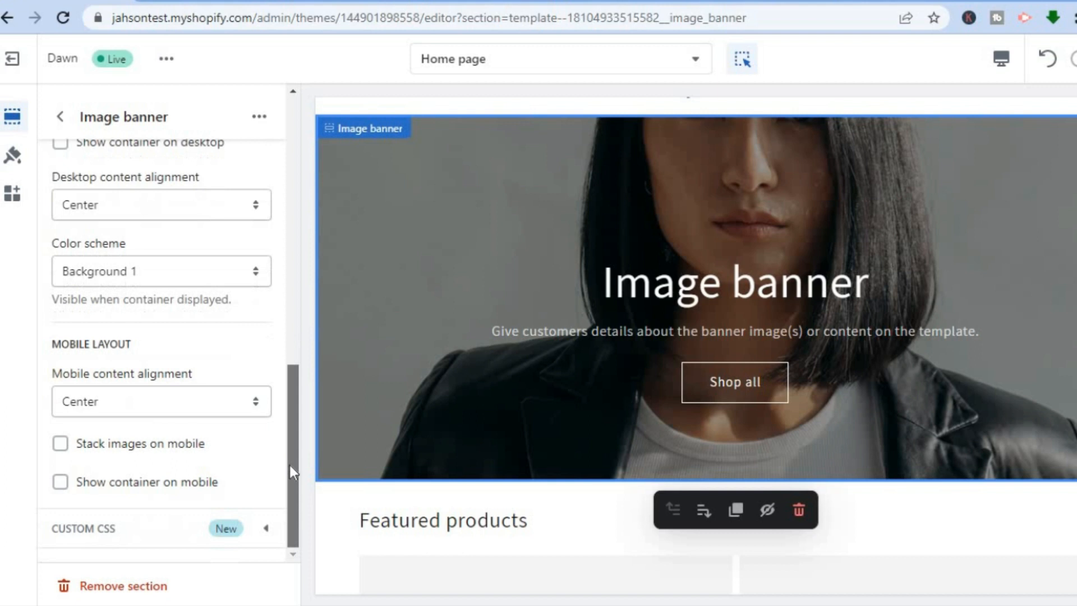
scroll(274, 207, up, 10)
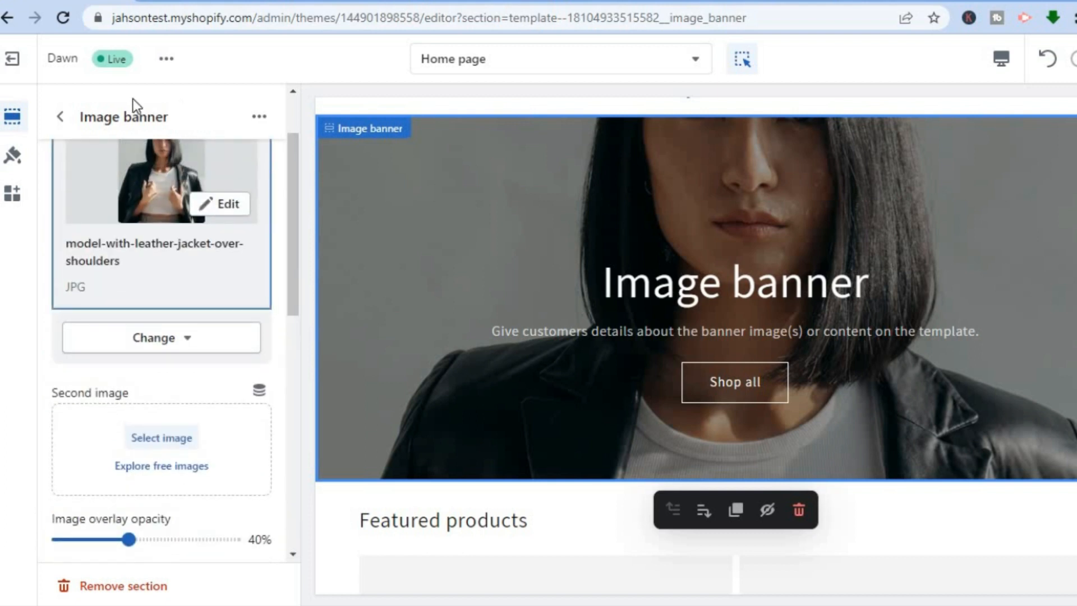
click(60, 116)
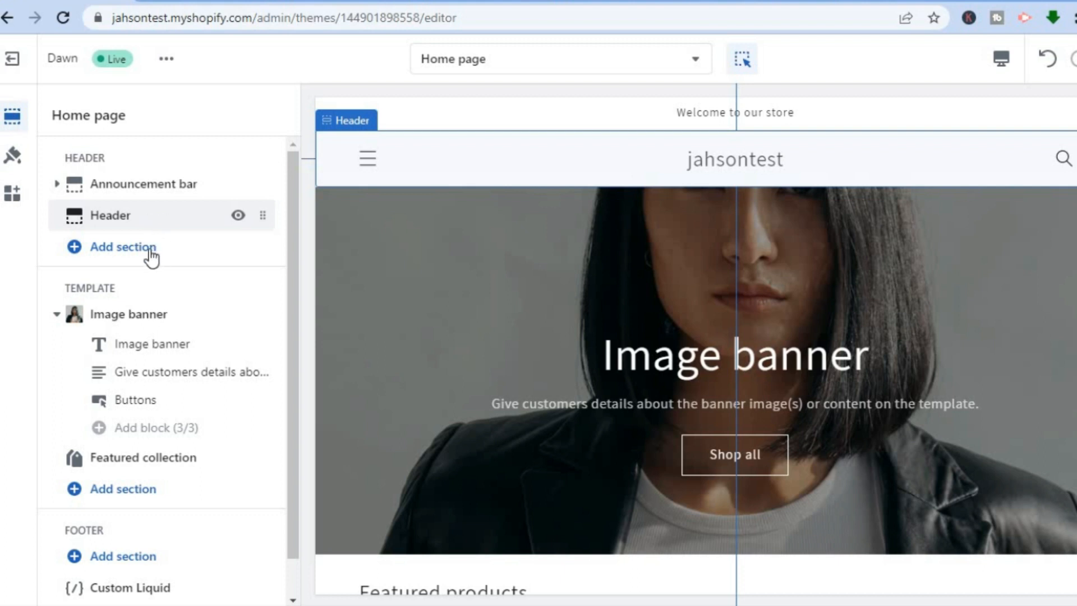
- Hide the home page's header section and check the page preview from the announcement bar down to the featured product
click(238, 216)
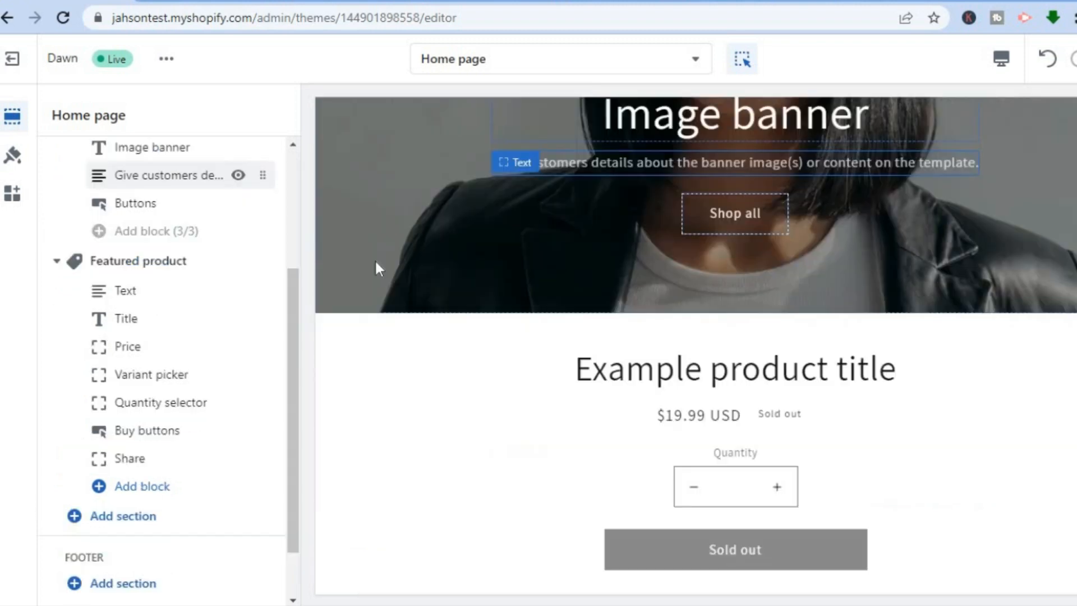
scroll(375, 258, up, 3)
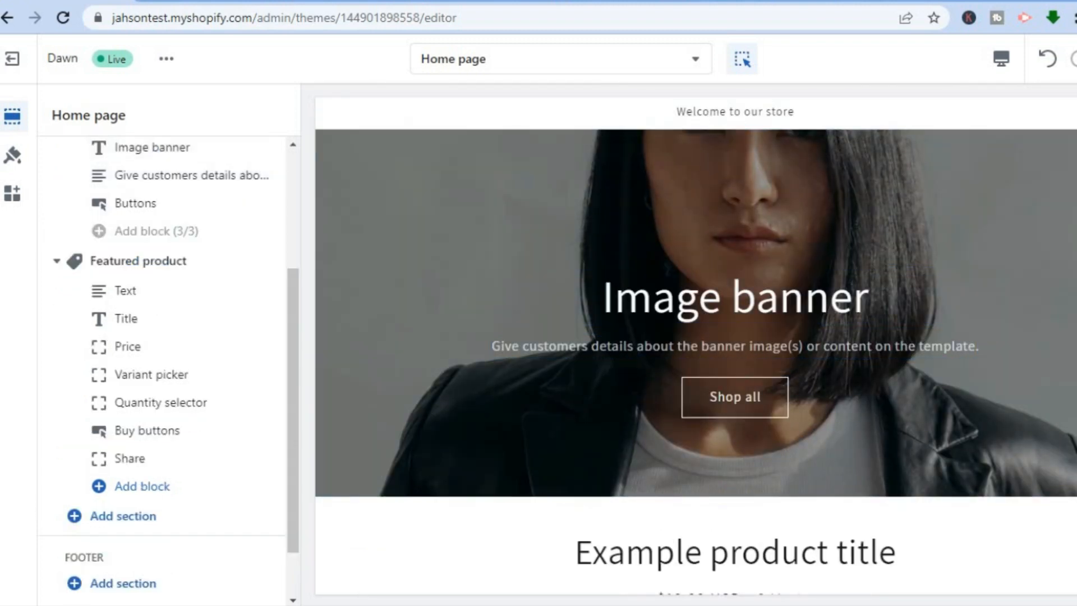
scroll(567, 288, down, 5)
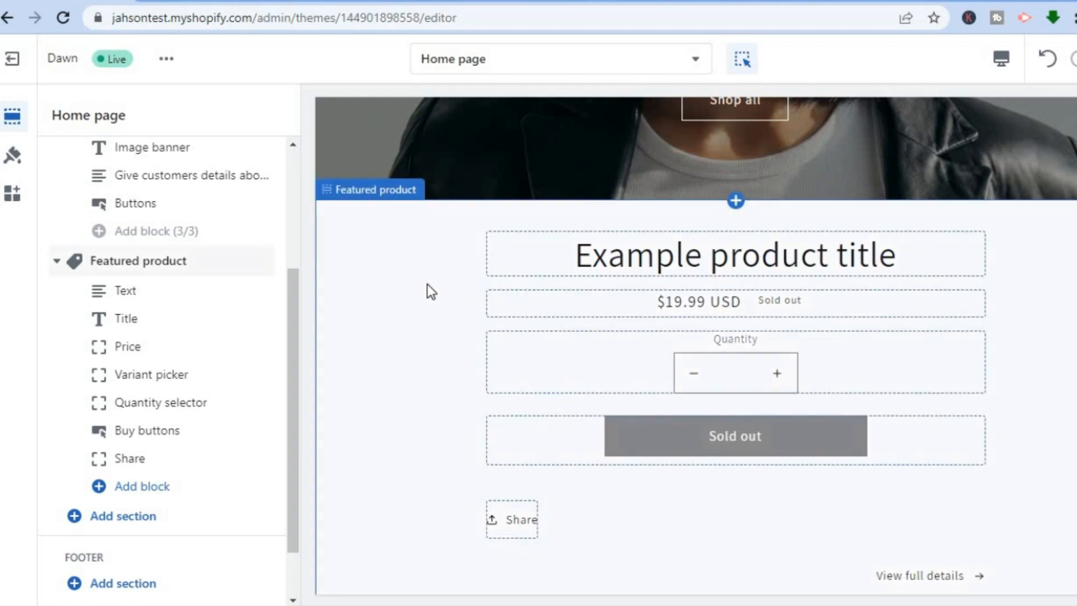
- Check the Featured product section's product choices and media settings, and return to the home page's section list
click(394, 270)
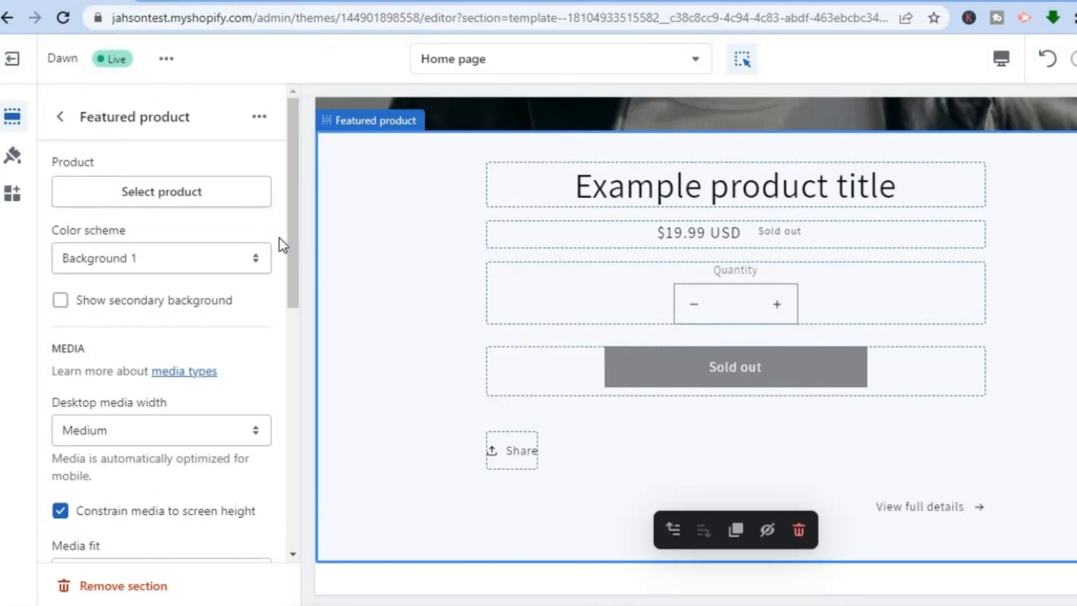
click(190, 193)
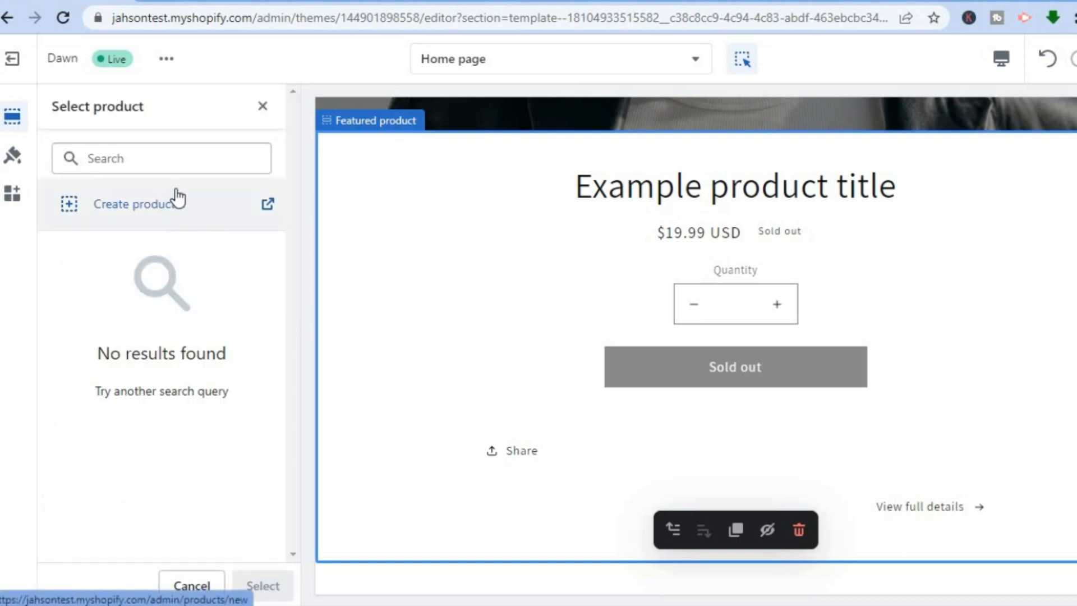
click(262, 108)
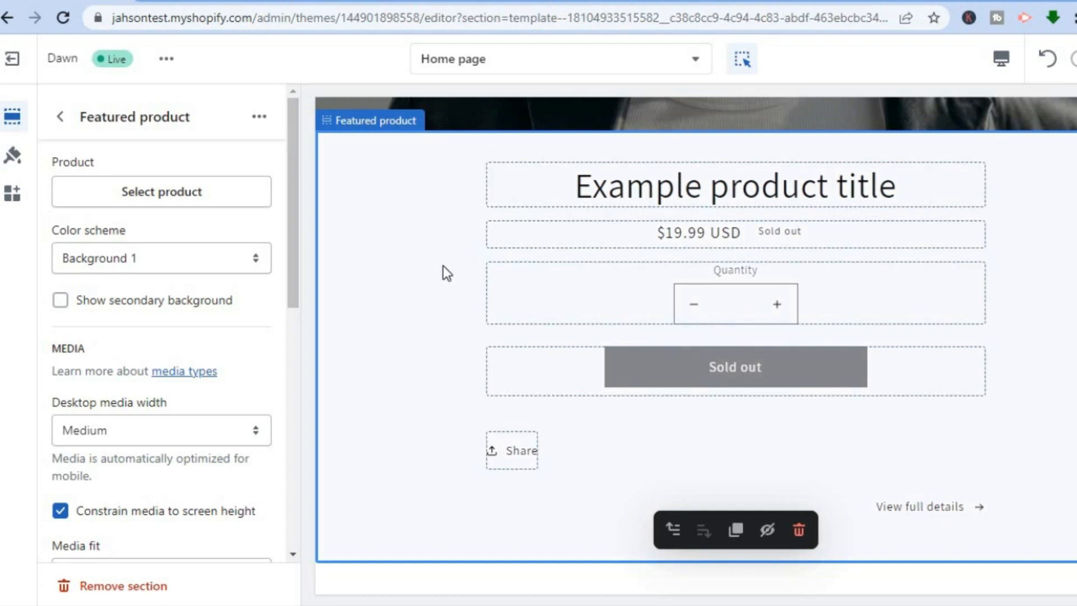
drag(296, 250, 284, 192)
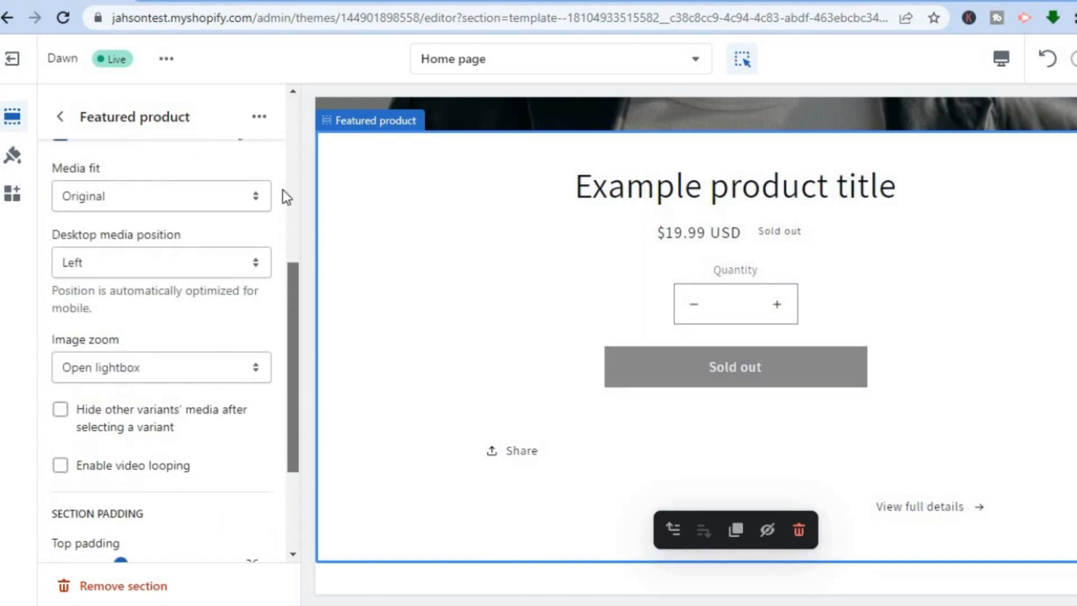
click(59, 119)
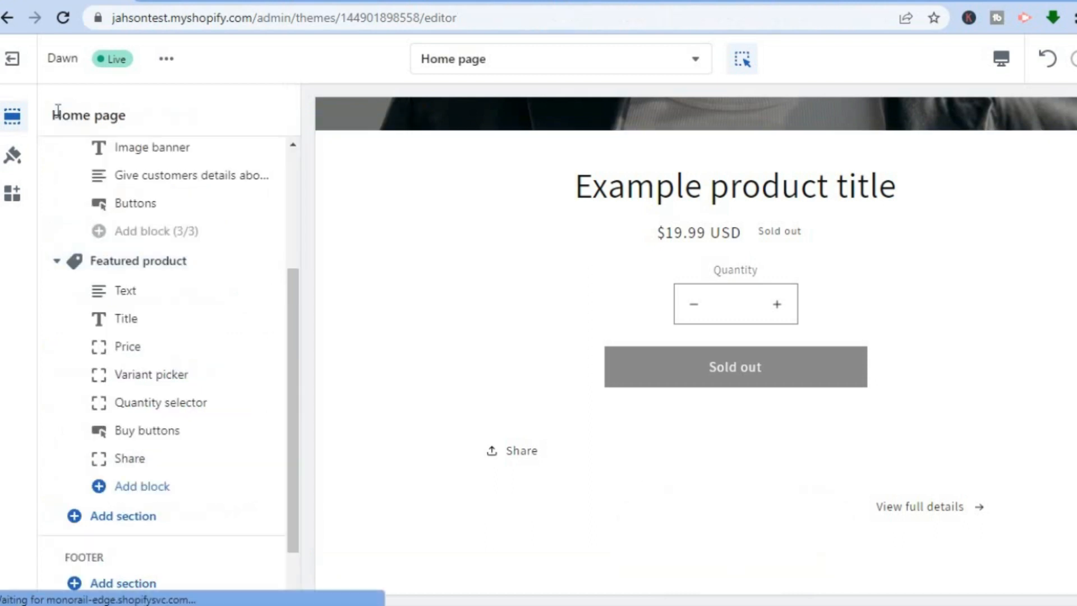
- Check the theme's product templates, return to the home page's section list, and save the home page changes
click(555, 62)
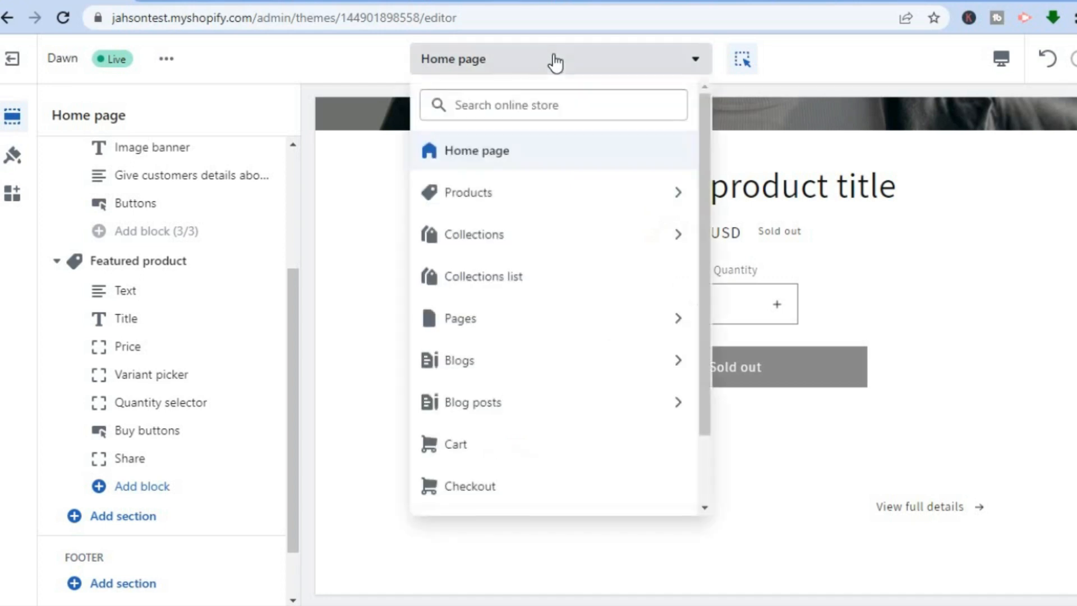
click(555, 204)
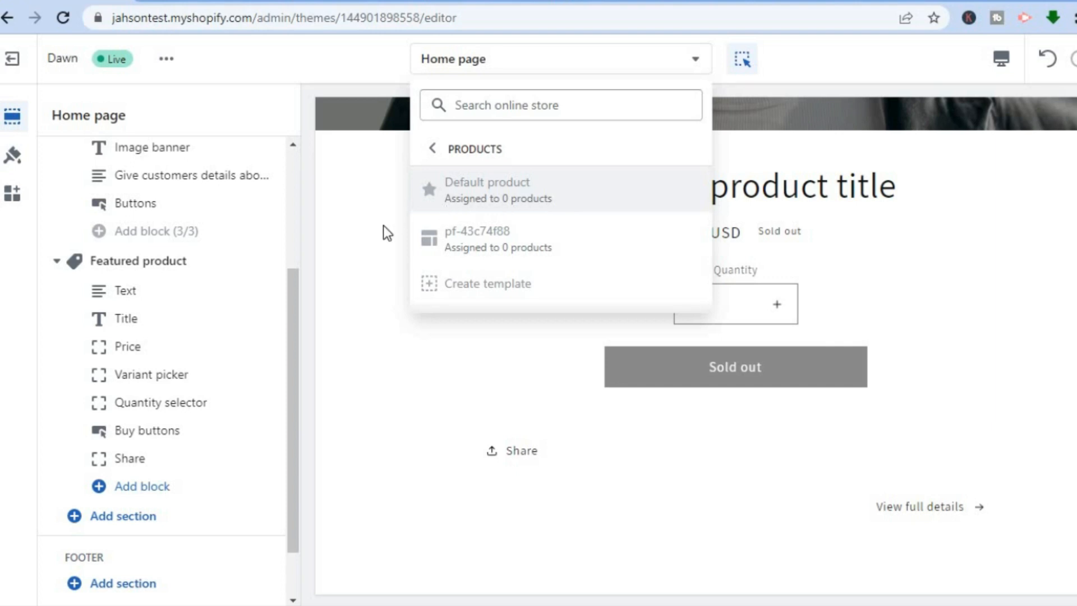
drag(288, 307, 291, 87)
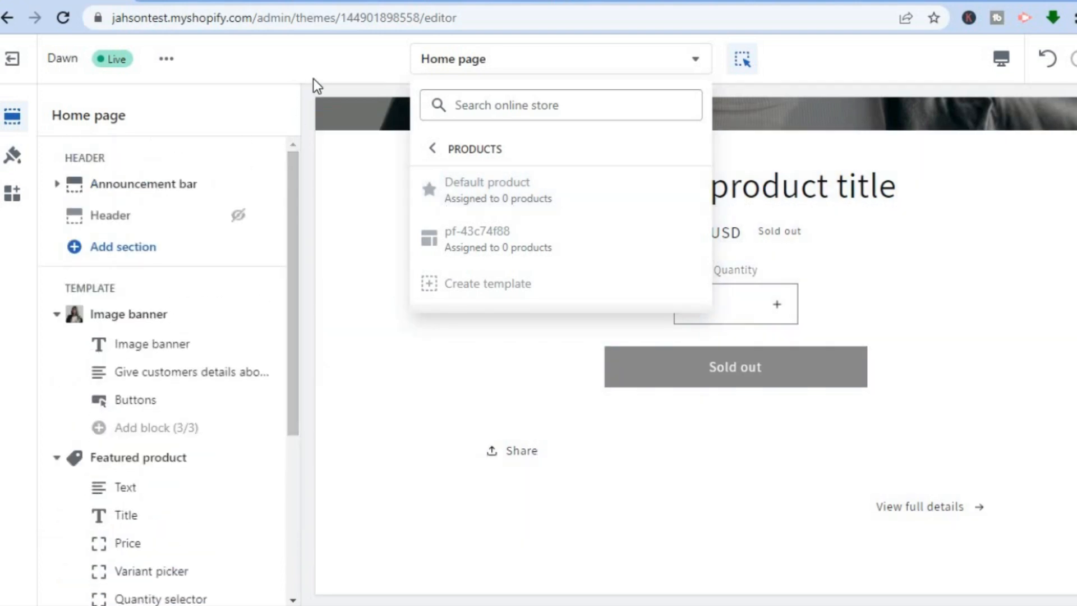
click(313, 79)
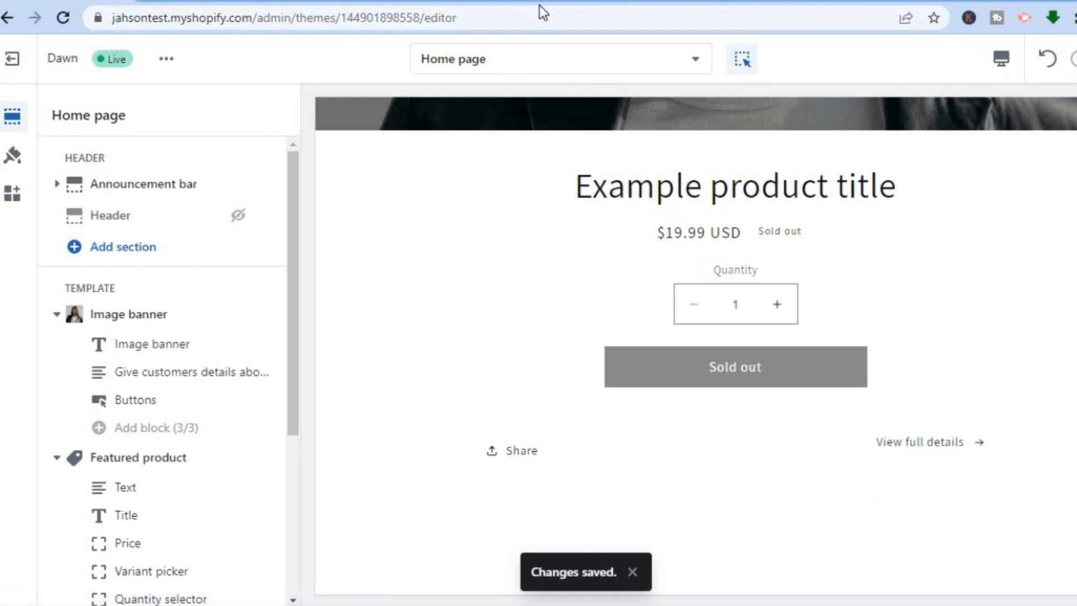
- Switch to Pinterest and examine the product pin for the West Kiss Brazilian straight hair bundles with lace closures
click(580, 1)
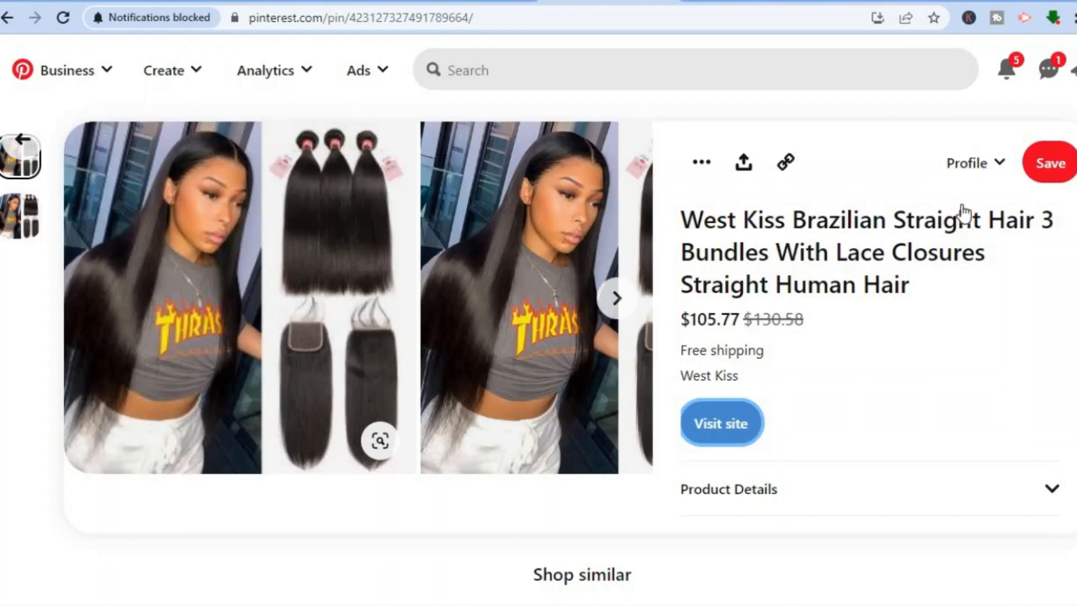
scroll(539, 337, down, 5)
scroll(539, 337, up, 5)
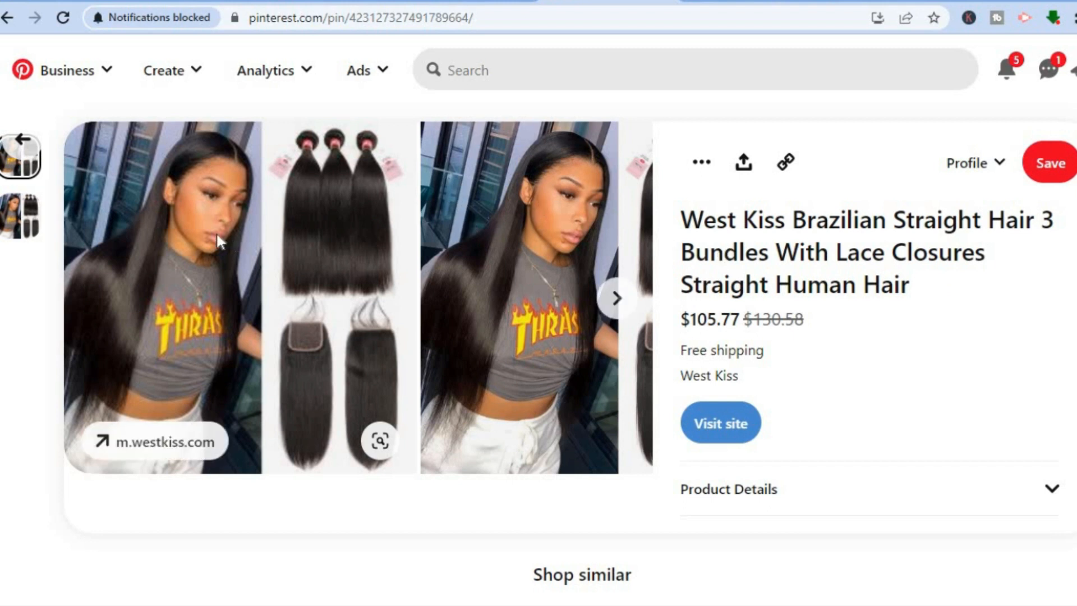
- Open the West Kiss profile from the pin and look through its bio, shop link and created pins
click(723, 378)
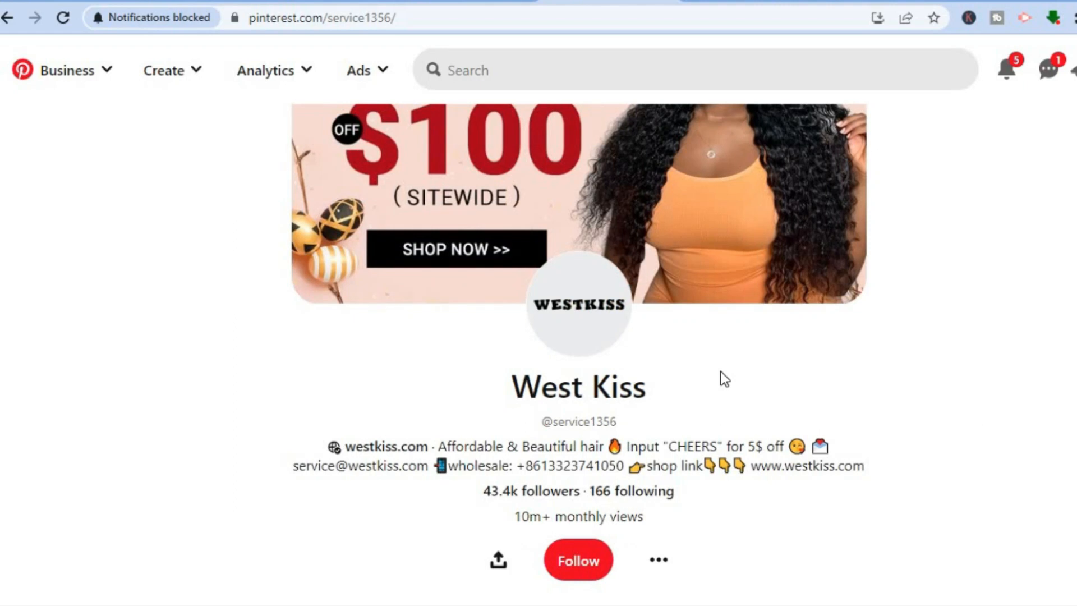
scroll(656, 351, down, 3)
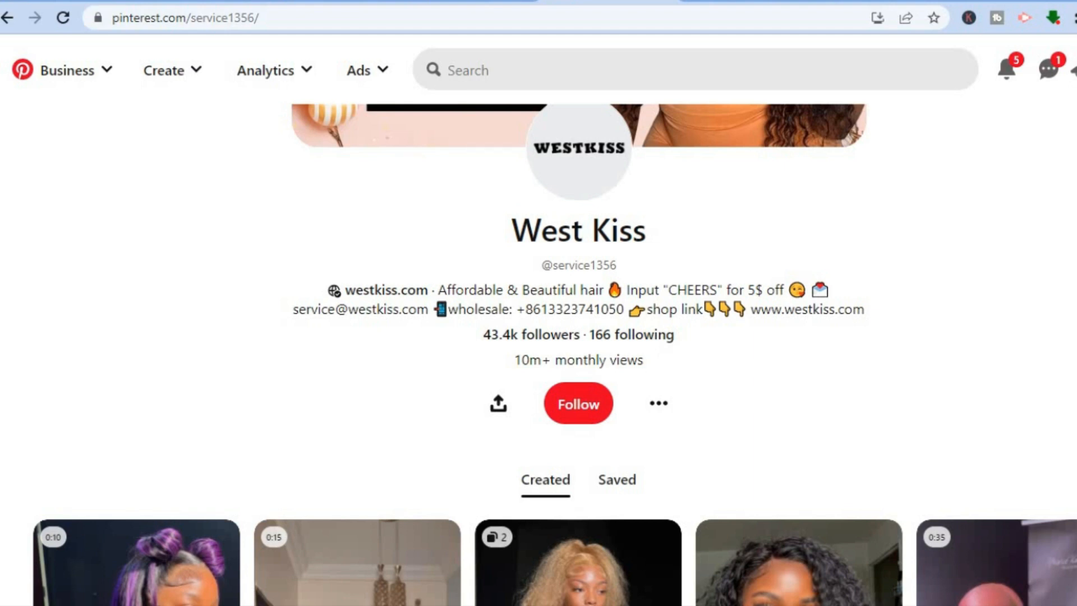
scroll(554, 354, down, 5)
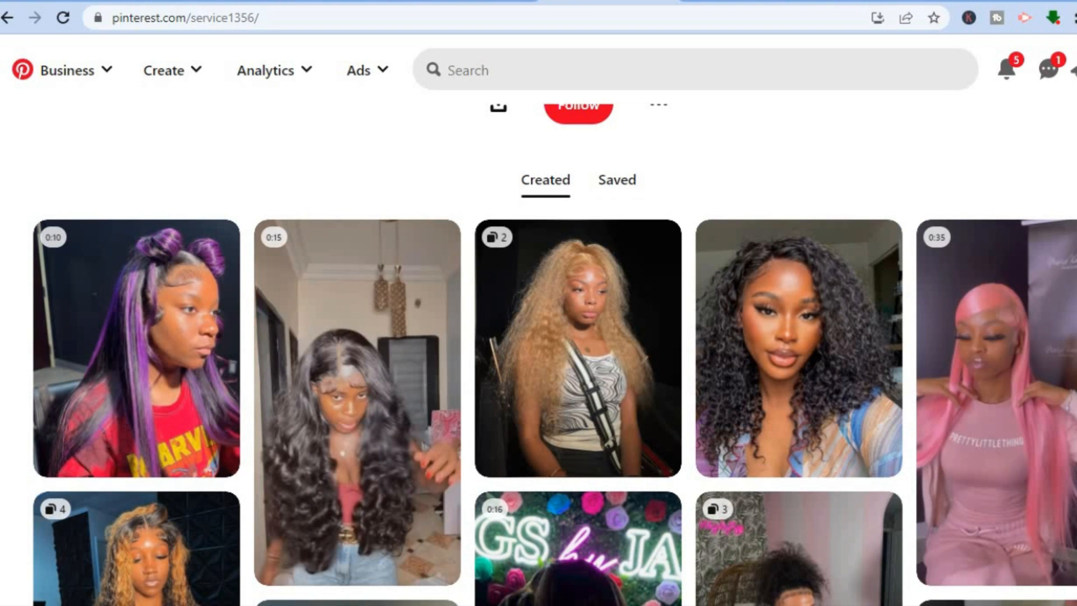
scroll(983, 361, down, 1)
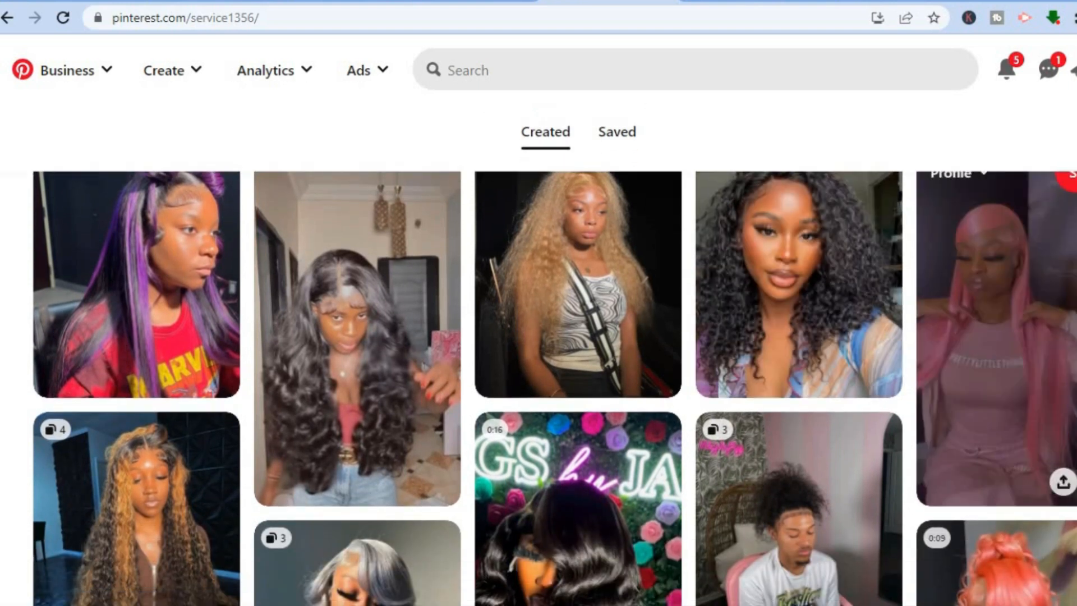
scroll(997, 337, up, 4)
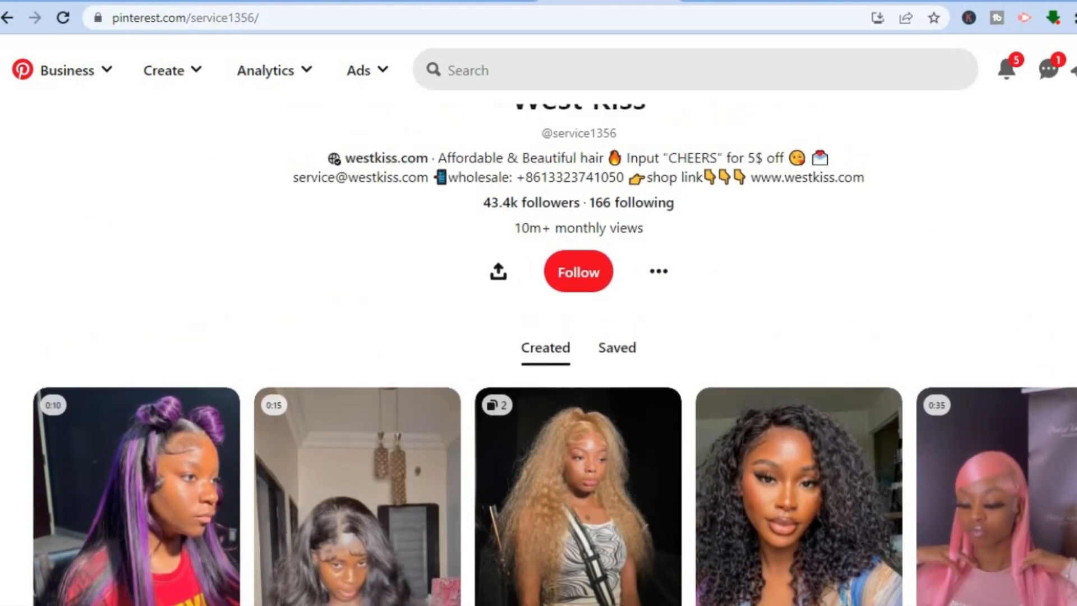
scroll(866, 274, up, 2)
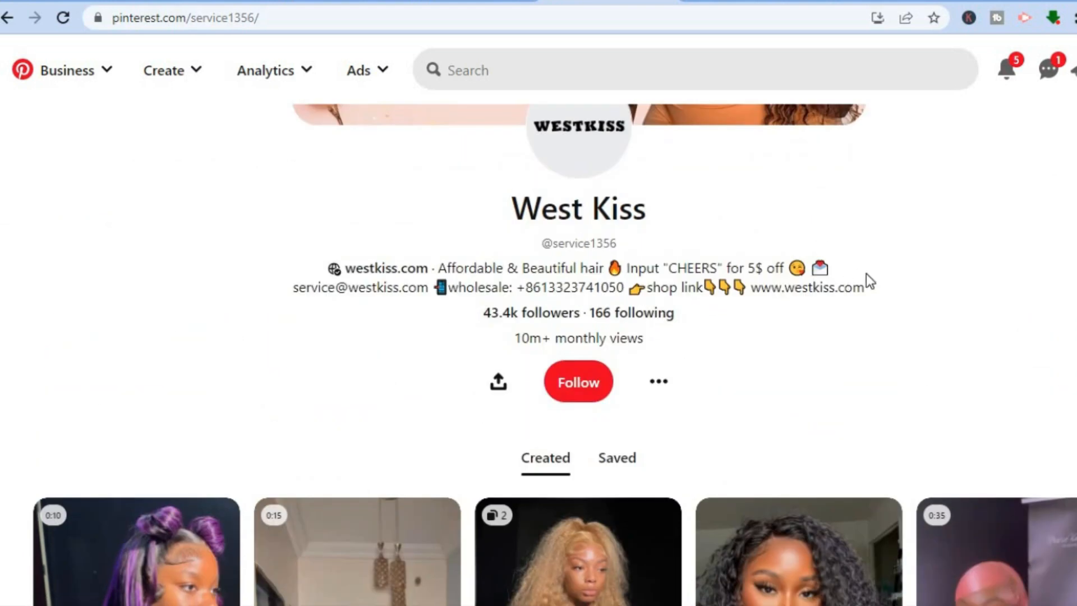
scroll(579, 354, up, 5)
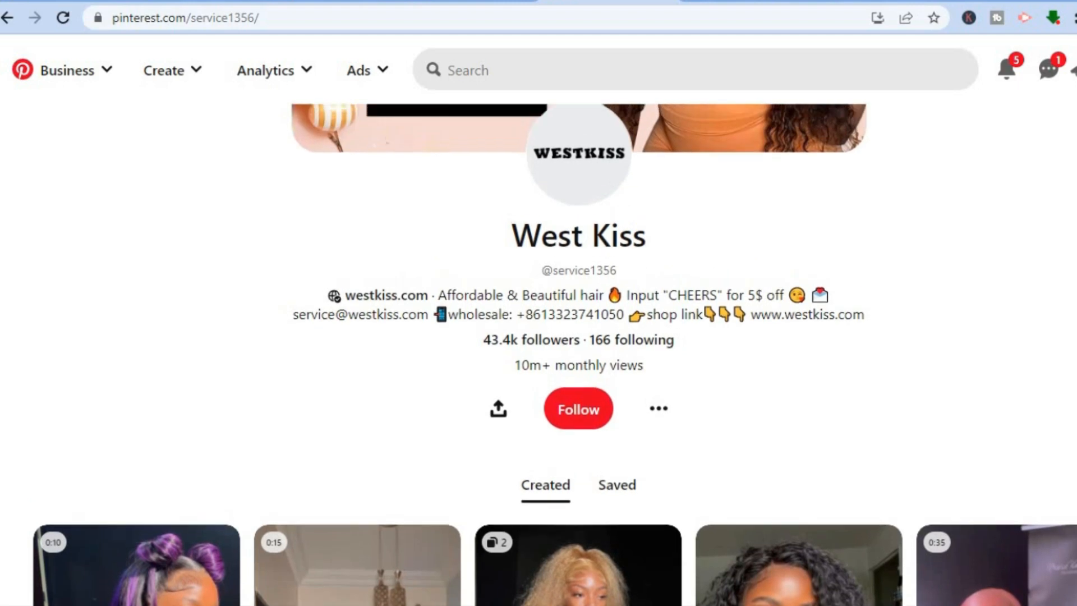